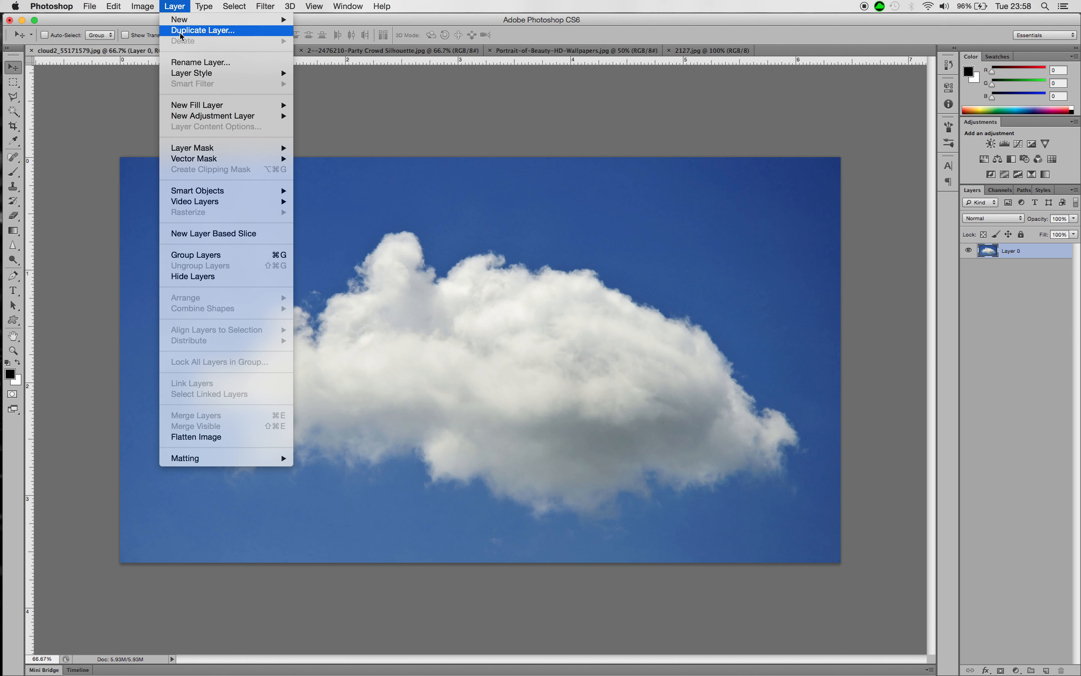
# - Select the blue sky with Color Range, sampling the sky and setting Fuzziness to 200
pyautogui.moveTo(148, 5)
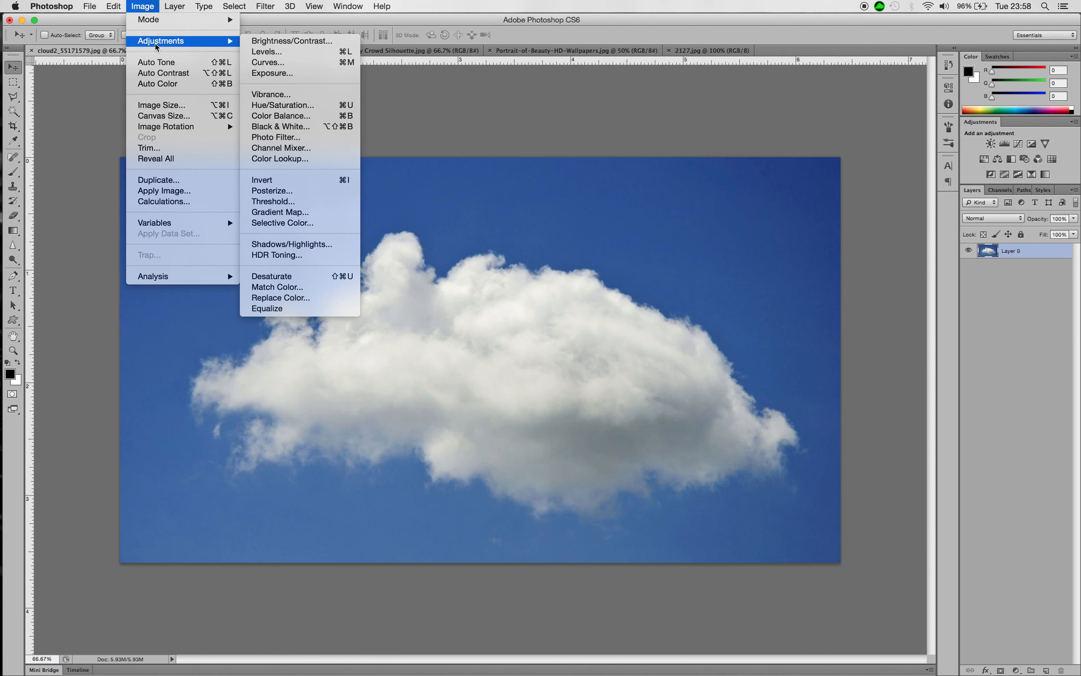
pyautogui.moveTo(224, 23)
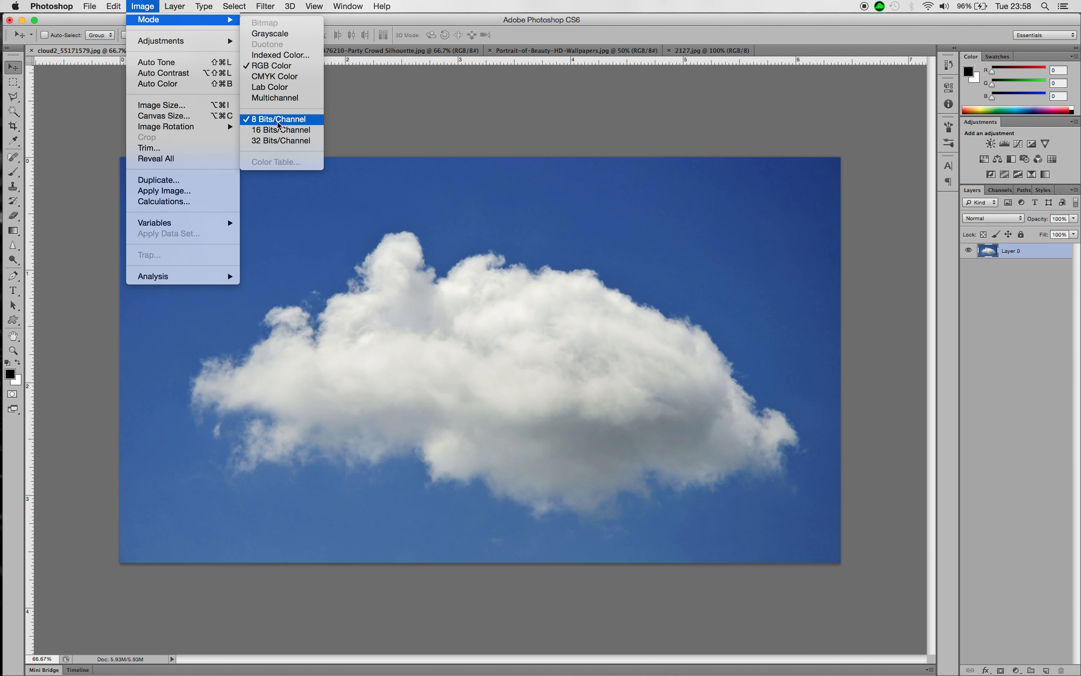
pyautogui.moveTo(245, 4)
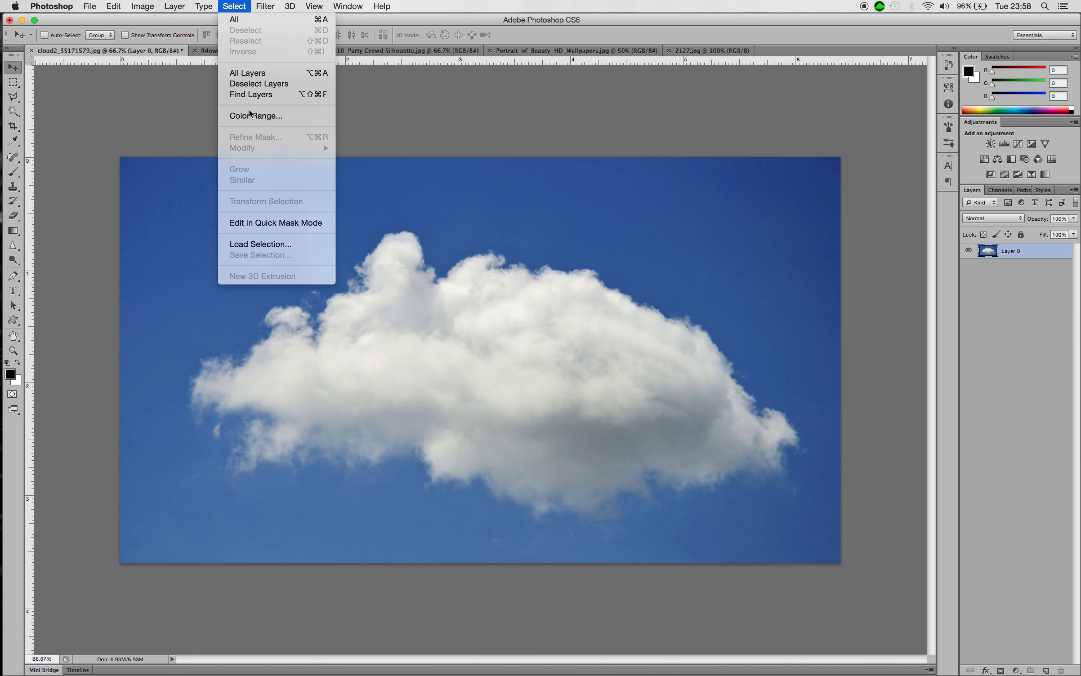
pyautogui.click(250, 117)
pyautogui.click(300, 272)
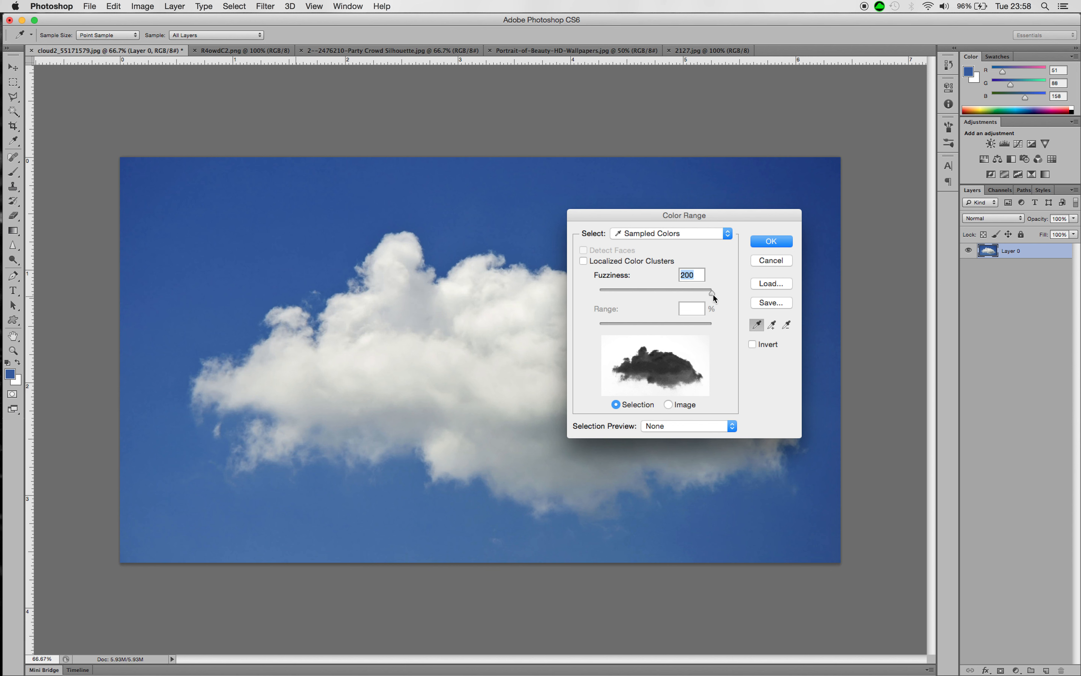
pyautogui.moveTo(712, 293); pyautogui.dragTo(781, 293)
pyautogui.click(772, 241)
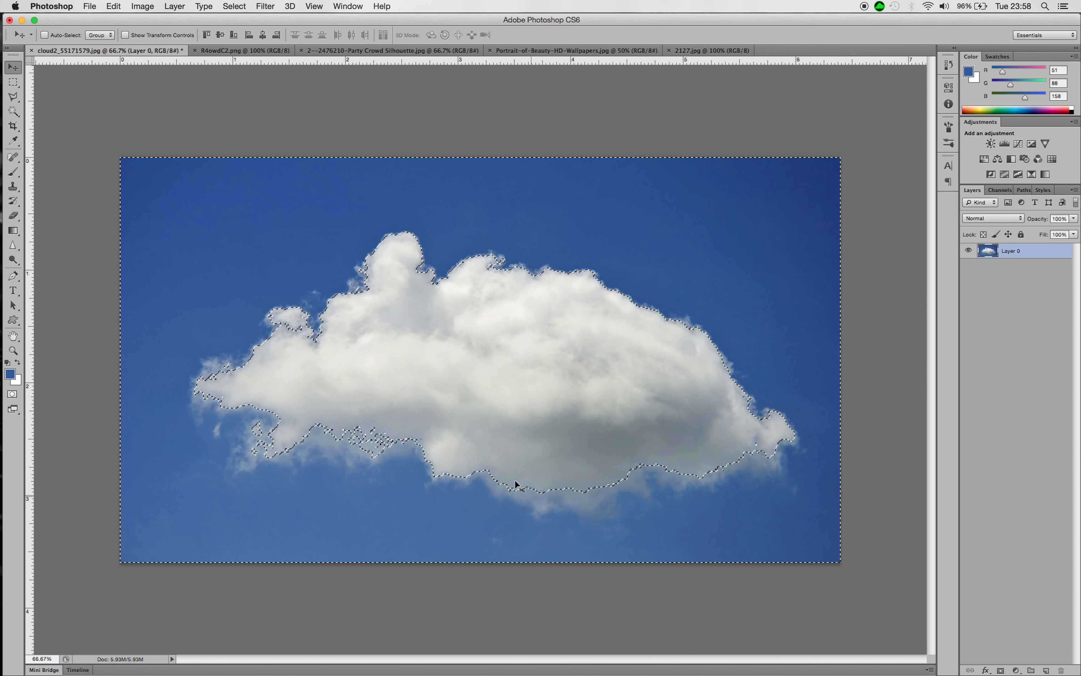
# - Trial-delete the selected sky, undo back to the original photo, and reopen Color Range
pyautogui.press('Delete')
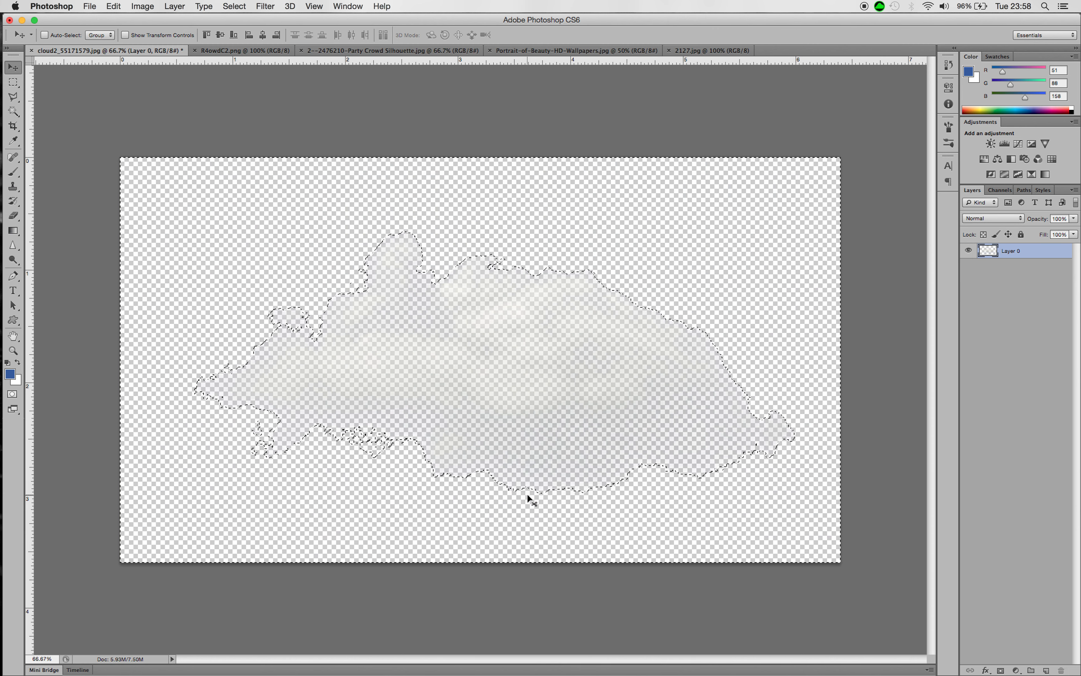
pyautogui.press('Delete')
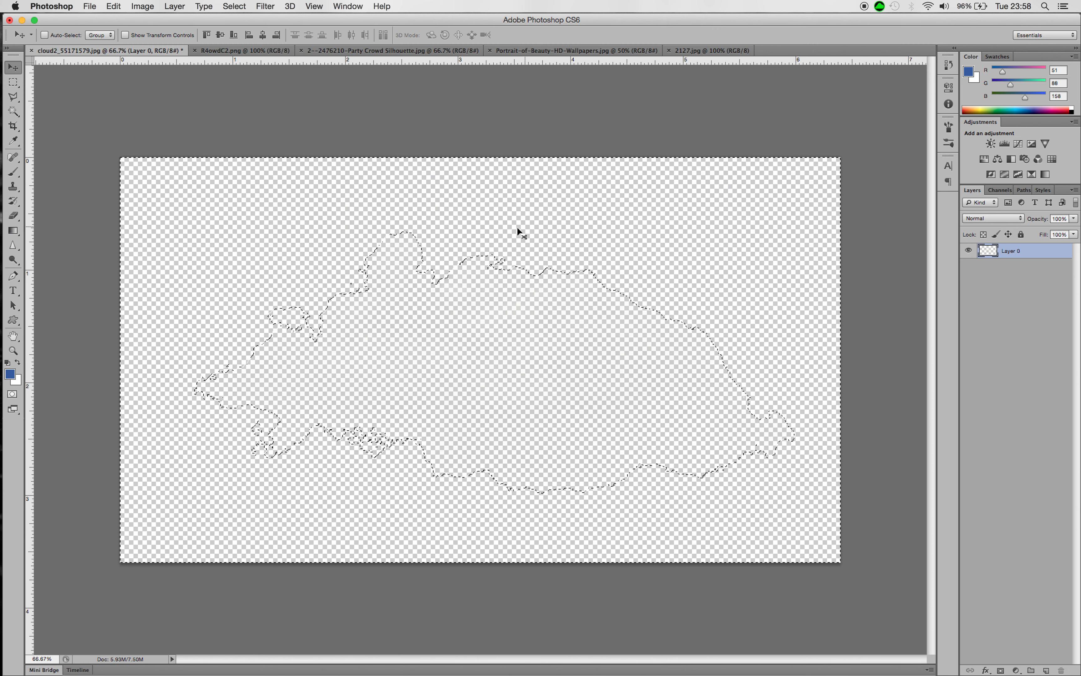
pyautogui.press('alt+super+z')
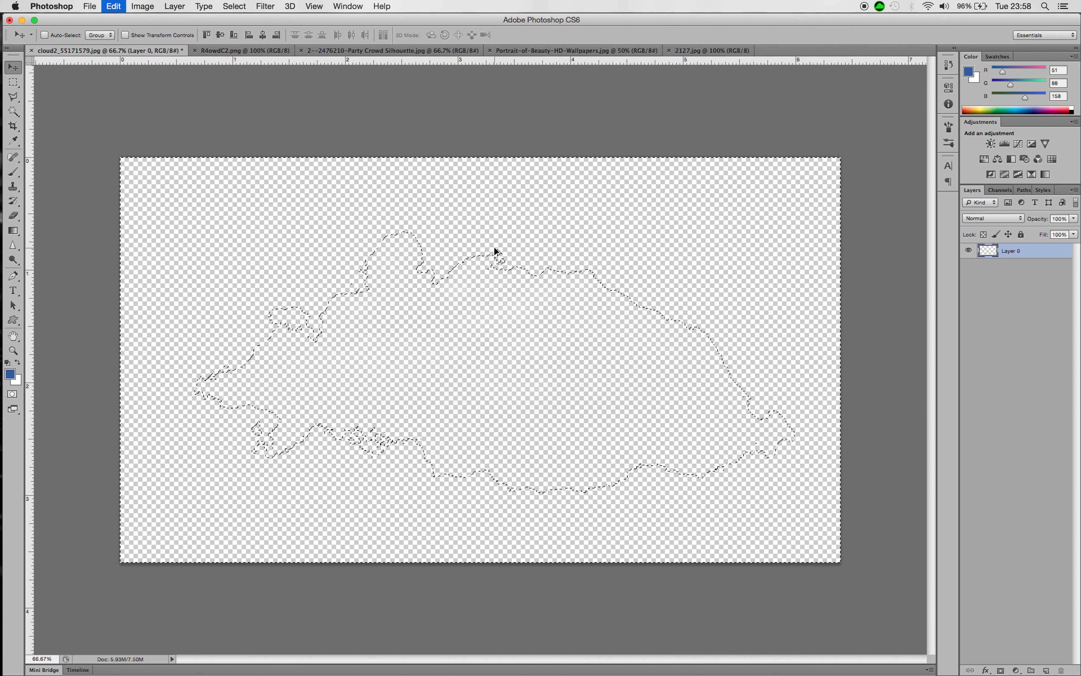
pyautogui.press('alt+super+z')
pyautogui.press('alt+super+z')
pyautogui.press('alt+super+z')
pyautogui.press('alt+super+z')
pyautogui.click(234, 6)
pyautogui.click(247, 119)
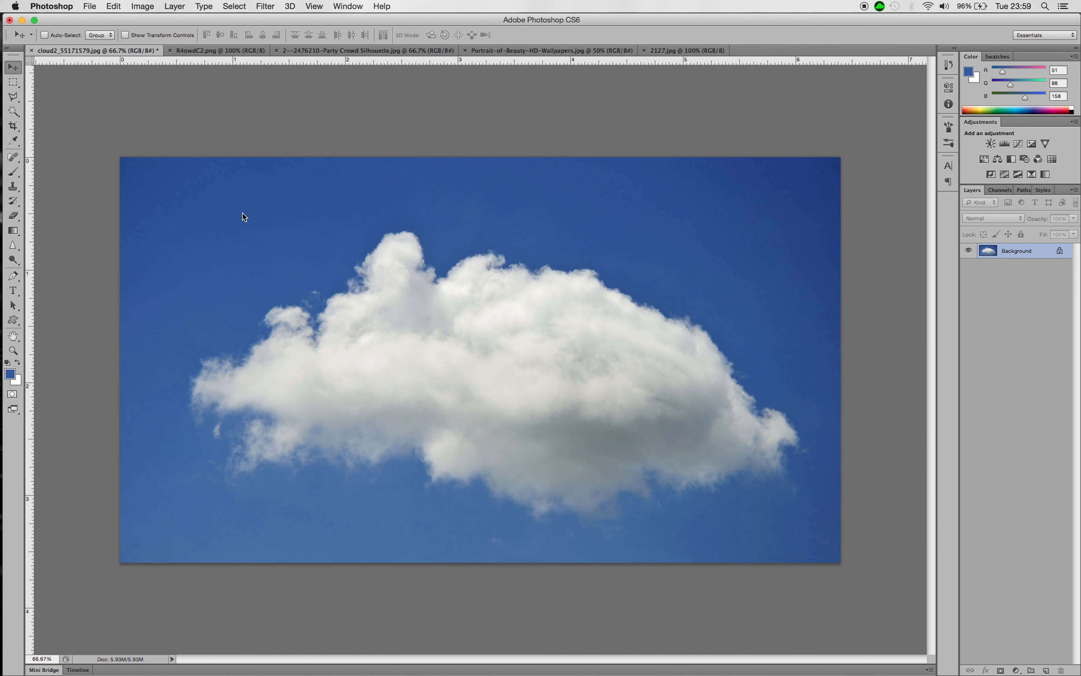
# - Accept the Color Range sky selection, cancelling the Fill dialog without changes
pyautogui.click(761, 240)
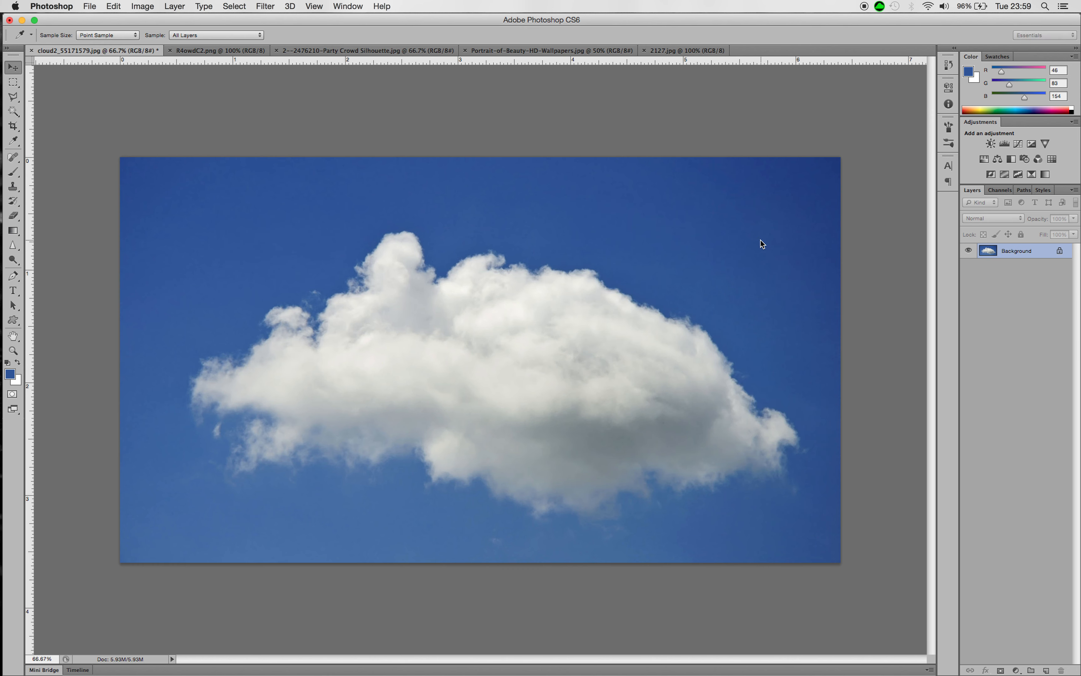
pyautogui.hotkey('shift', 'BackSpace')
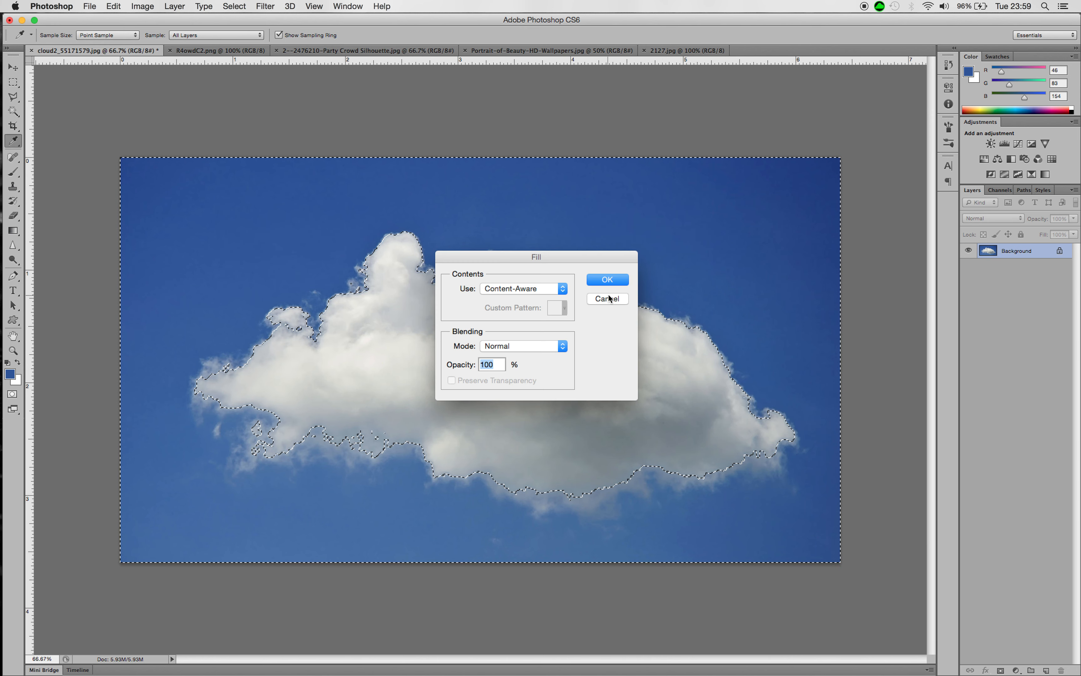
pyautogui.click(609, 299)
pyautogui.press('v')
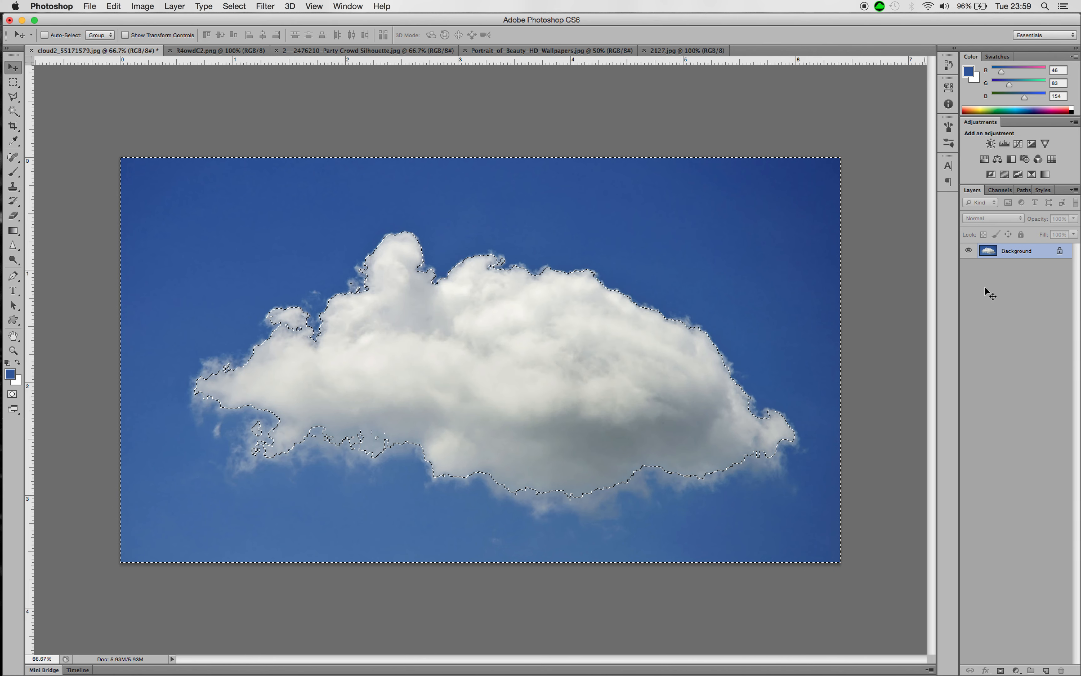
# - Convert Background to Layer 0, delete the selected sky to transparency, and deselect
pyautogui.doubleClick(1020, 247)
pyautogui.press('Return')
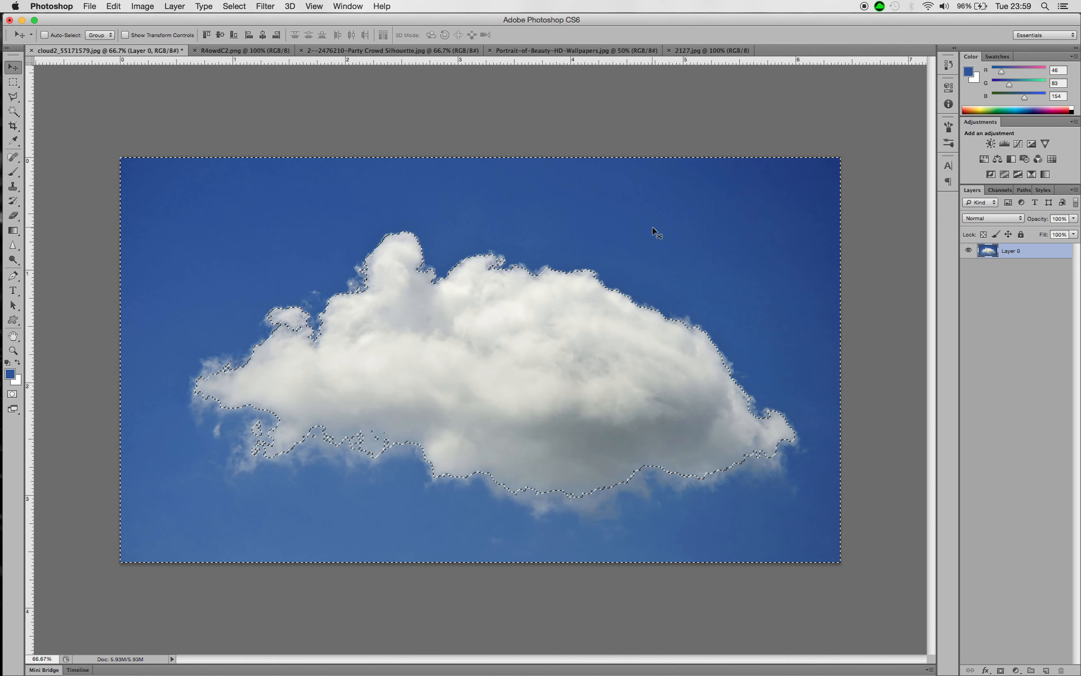
pyautogui.press('Delete')
pyautogui.press('super+d')
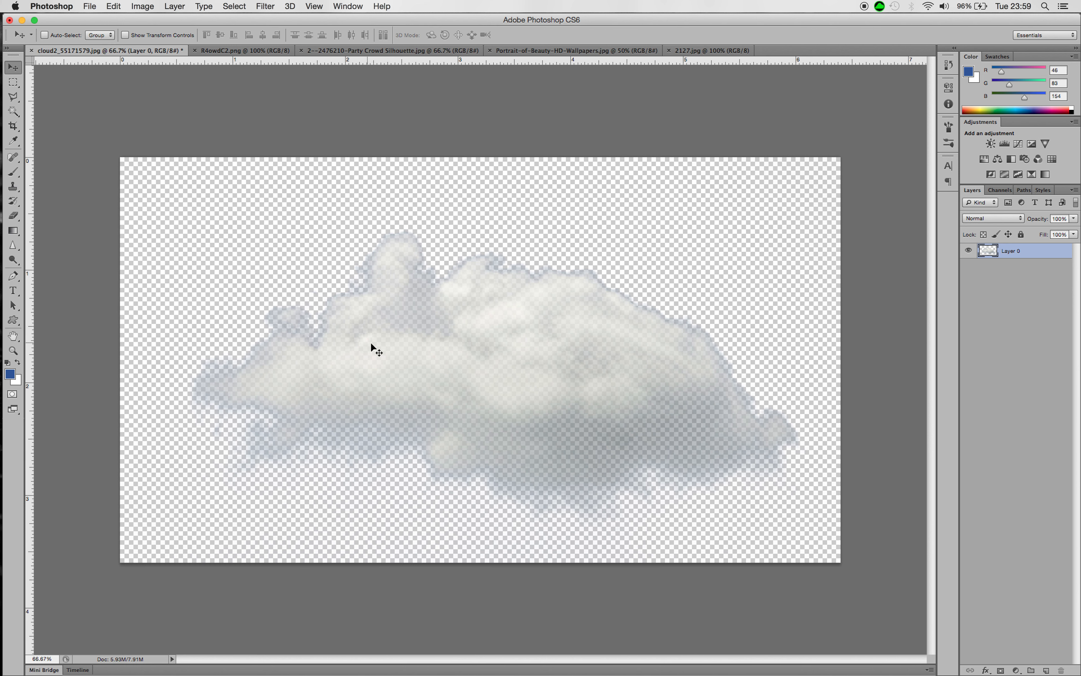
pyautogui.moveTo(285, 210); pyautogui.dragTo(516, 415)
pyautogui.keyDown('super'); pyautogui.click(989, 257); pyautogui.keyUp('super')
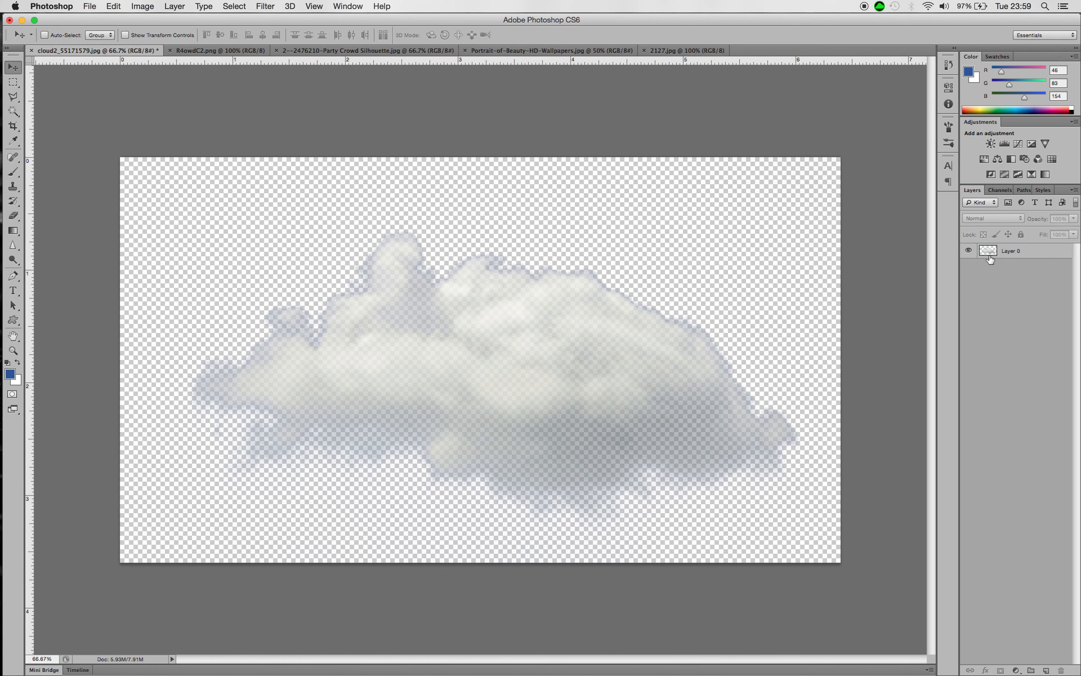
pyautogui.keyDown('super'); pyautogui.click(989, 255); pyautogui.keyUp('super')
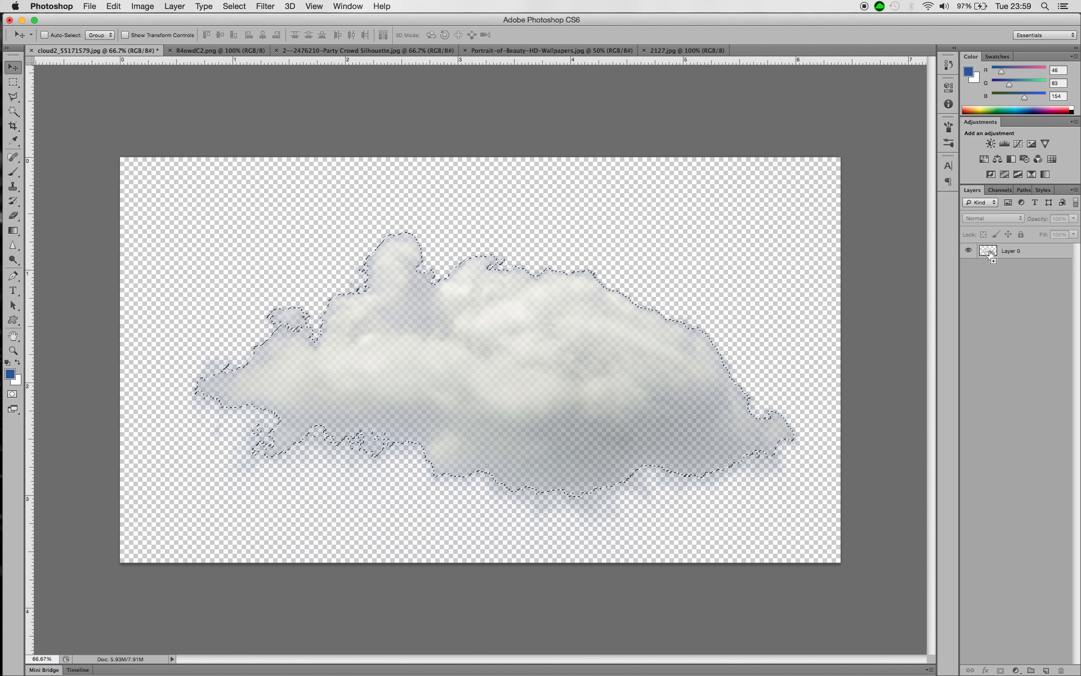
pyautogui.press('super+d')
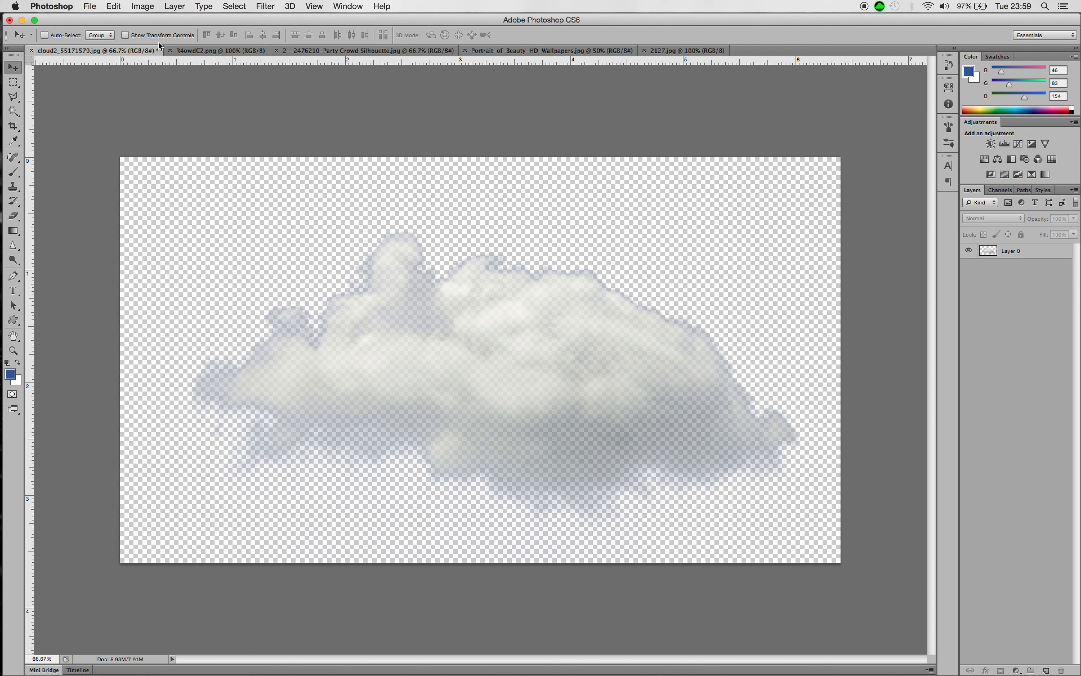
# - Switch to R4owdC2.png and convert its Background into Layer 0
pyautogui.click(215, 51)
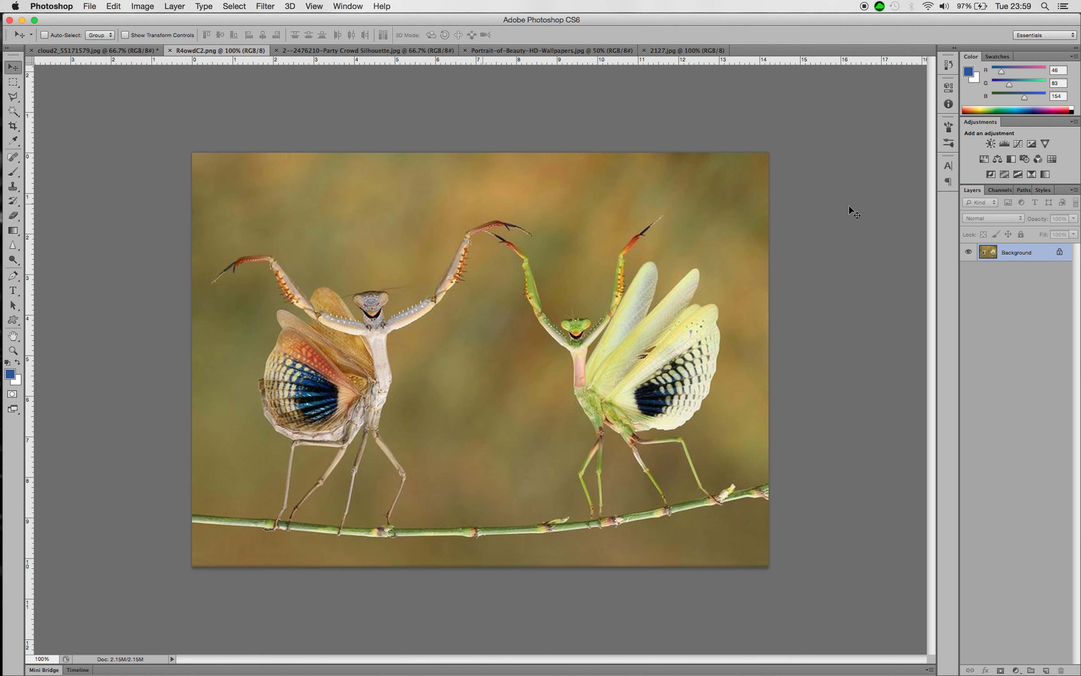
pyautogui.doubleClick(996, 249)
pyautogui.press('Return')
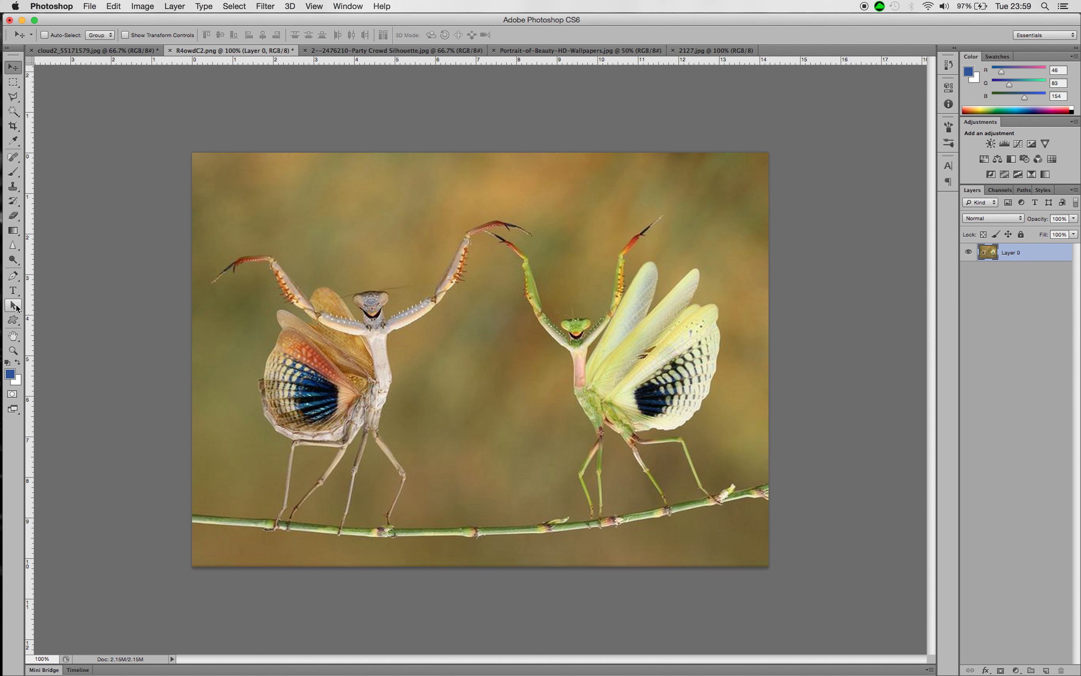
# - Choose the Pen tool and zoom in on the mantis
pyautogui.click(19, 279)
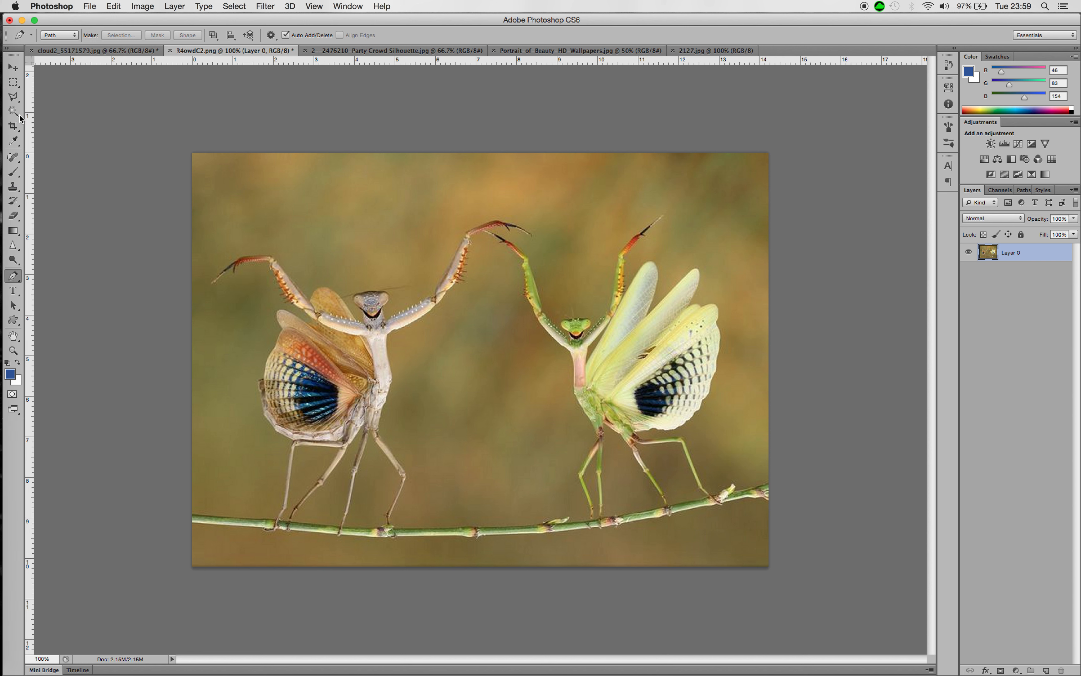
pyautogui.moveTo(14, 97); pyautogui.dragTo(41, 107)
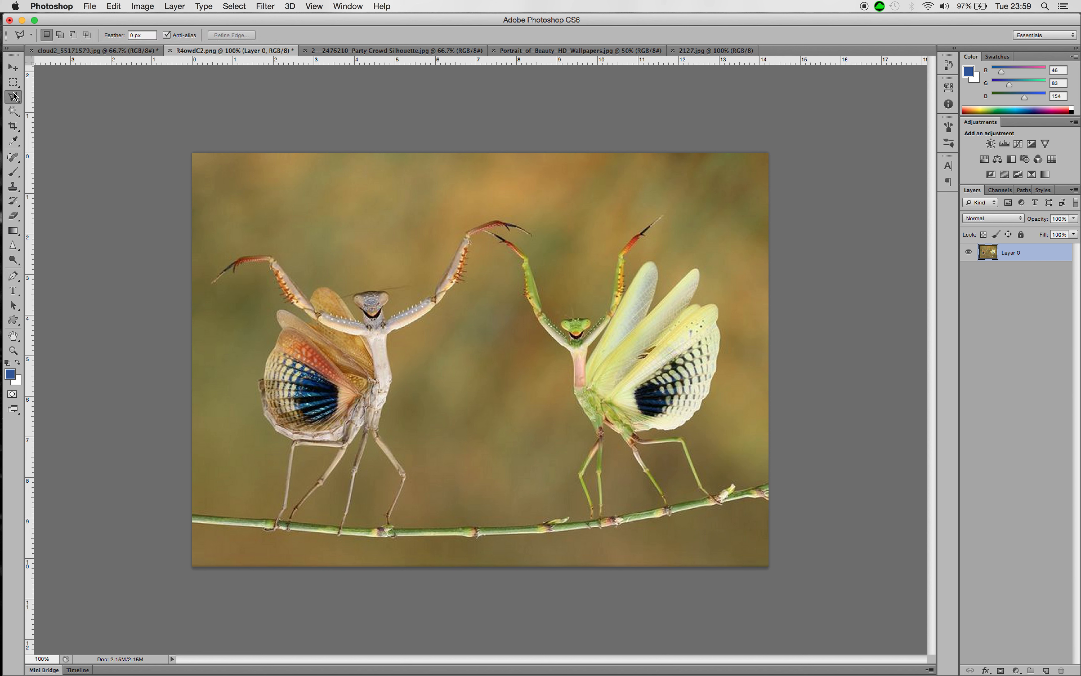
pyautogui.click(13, 276)
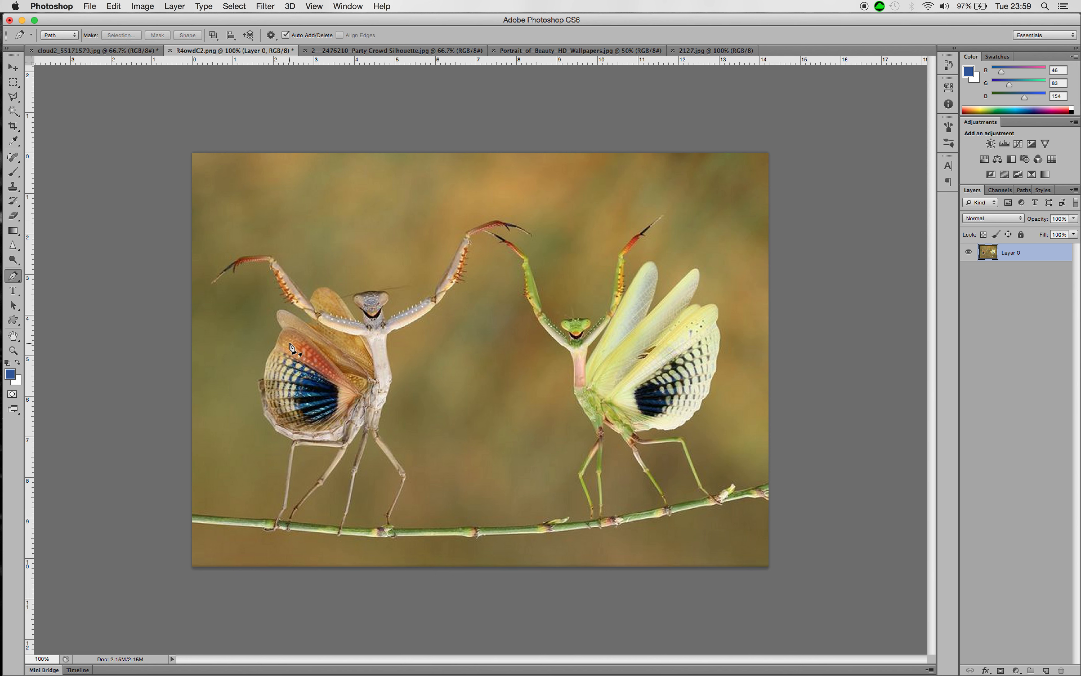
pyautogui.press('super+plus')
pyautogui.press('super+plus')
pyautogui.press('super+plus')
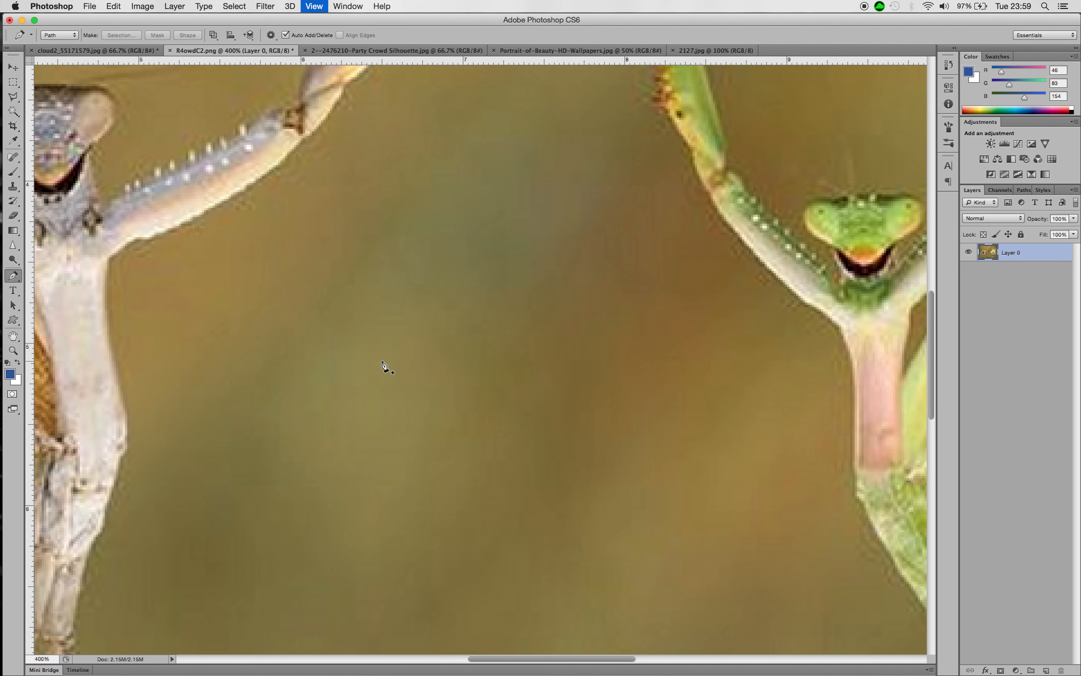
# - Zoom in on the left mantis and start the pen path up its body toward the arm
pyautogui.scroll(-10, 382, 364)
pyautogui.press('super+minus')
pyautogui.press('super+minus')
pyautogui.press('super+minus')
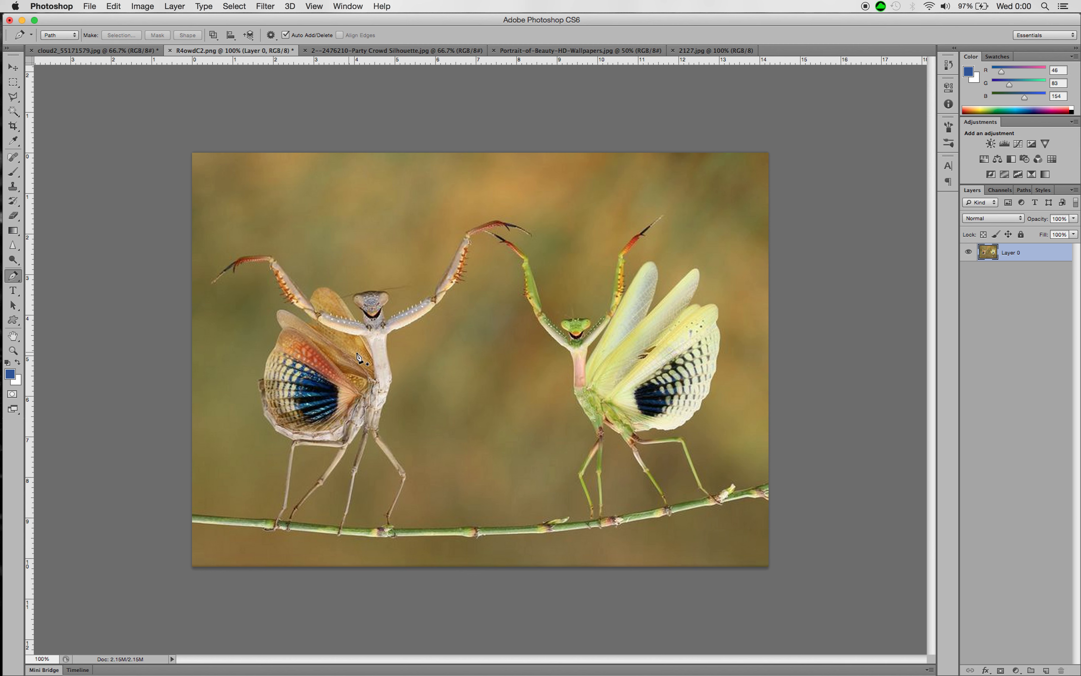
pyautogui.press('super+equal')
pyautogui.press('super+equal')
pyautogui.press('super+equal')
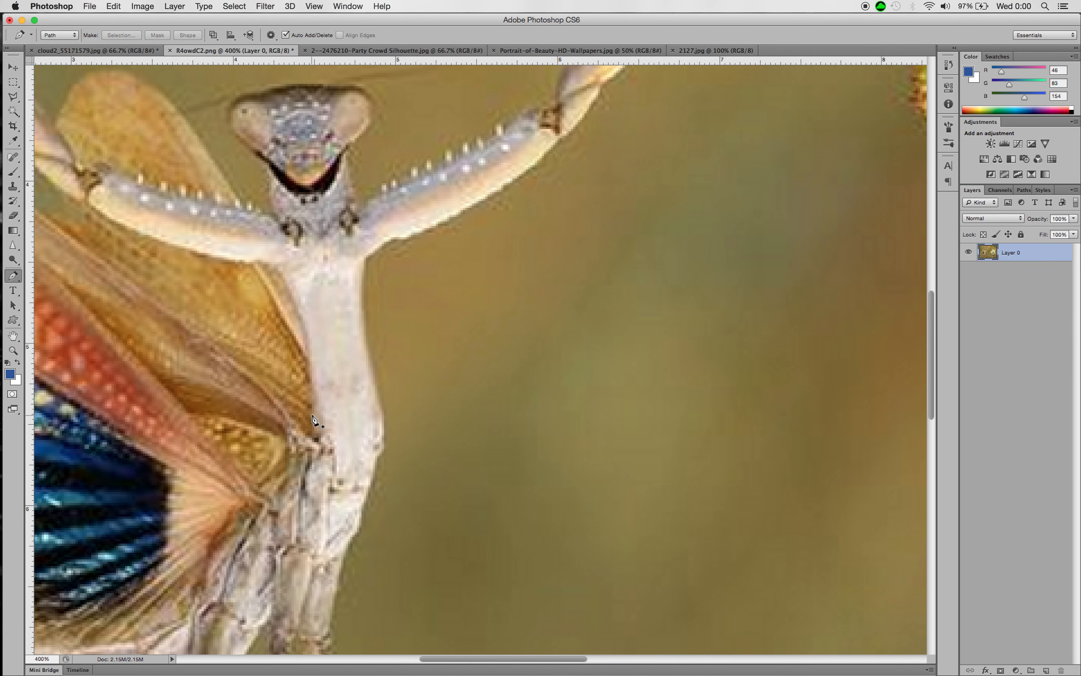
pyautogui.click(312, 416)
pyautogui.click(382, 410)
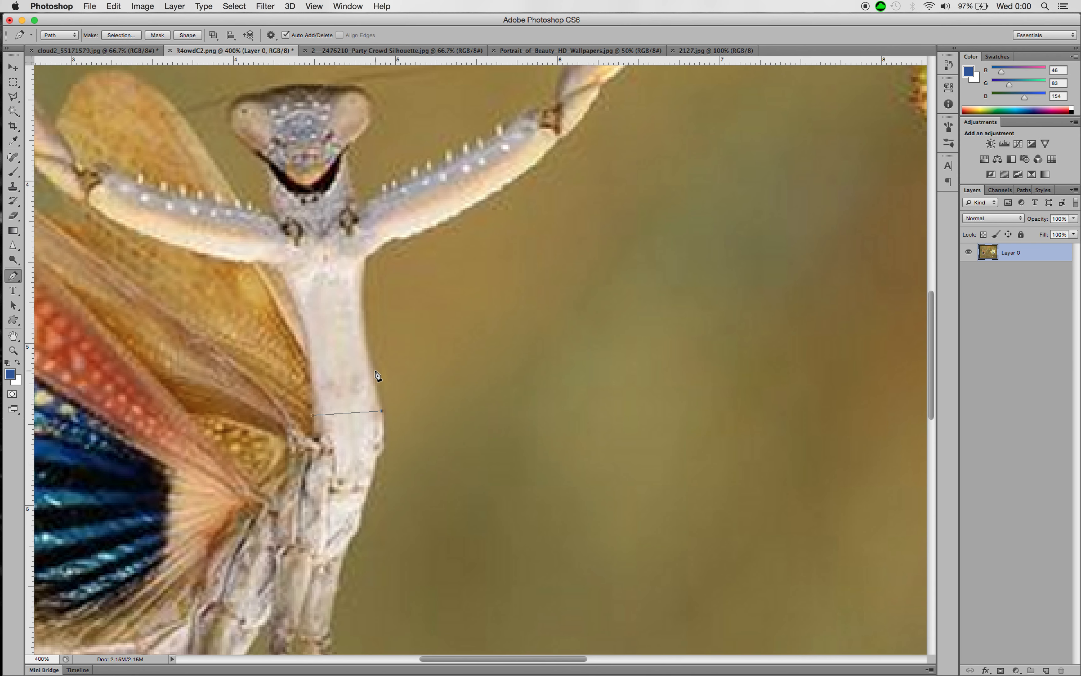
pyautogui.moveTo(373, 368); pyautogui.dragTo(366, 333)
pyautogui.click(364, 276)
pyautogui.click(394, 239)
pyautogui.click(499, 195)
pyautogui.click(580, 119)
# - Continue the path with anchor points up the arm's lower edge toward the claw
pyautogui.hscroll(5, 583, 121)
pyautogui.scroll(3, 584, 122)
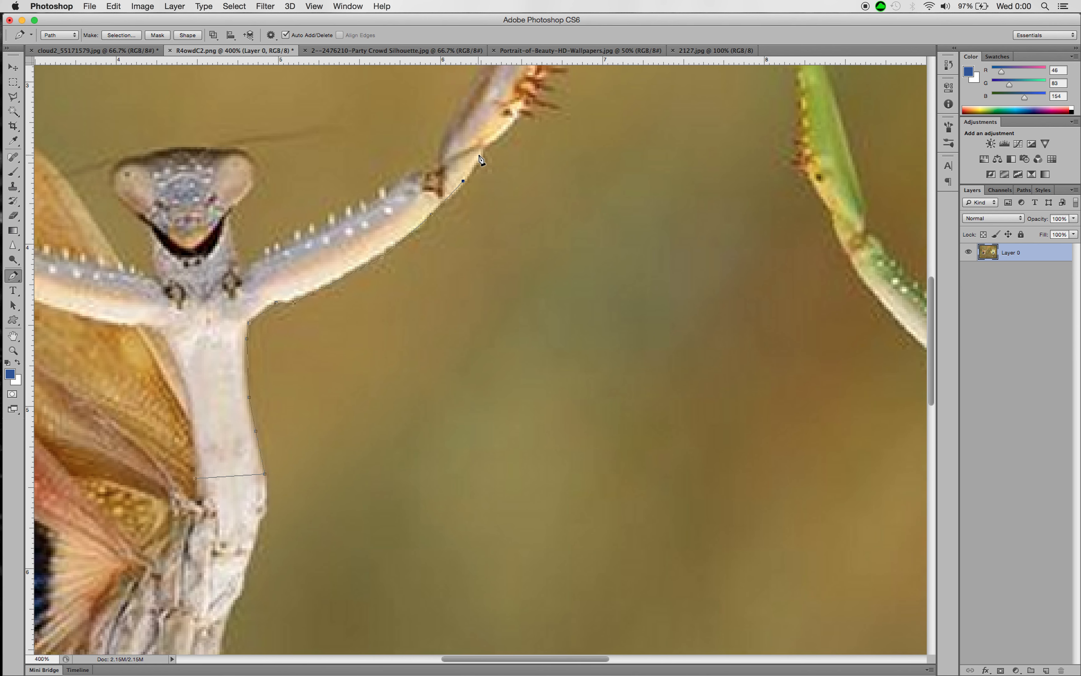
pyautogui.click(478, 163)
pyautogui.click(517, 120)
pyautogui.hscroll(3, 513, 123)
pyautogui.scroll(4, 514, 123)
pyautogui.click(491, 139)
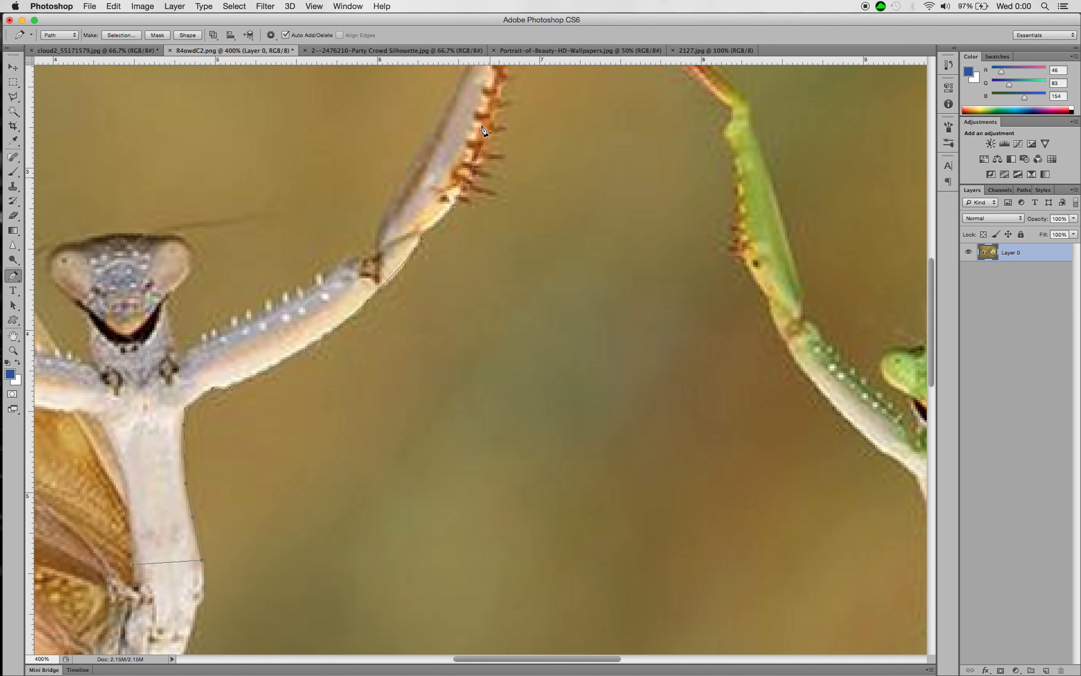
pyautogui.scroll(7, 484, 131)
pyautogui.hscroll(1, 485, 132)
pyautogui.click(482, 211)
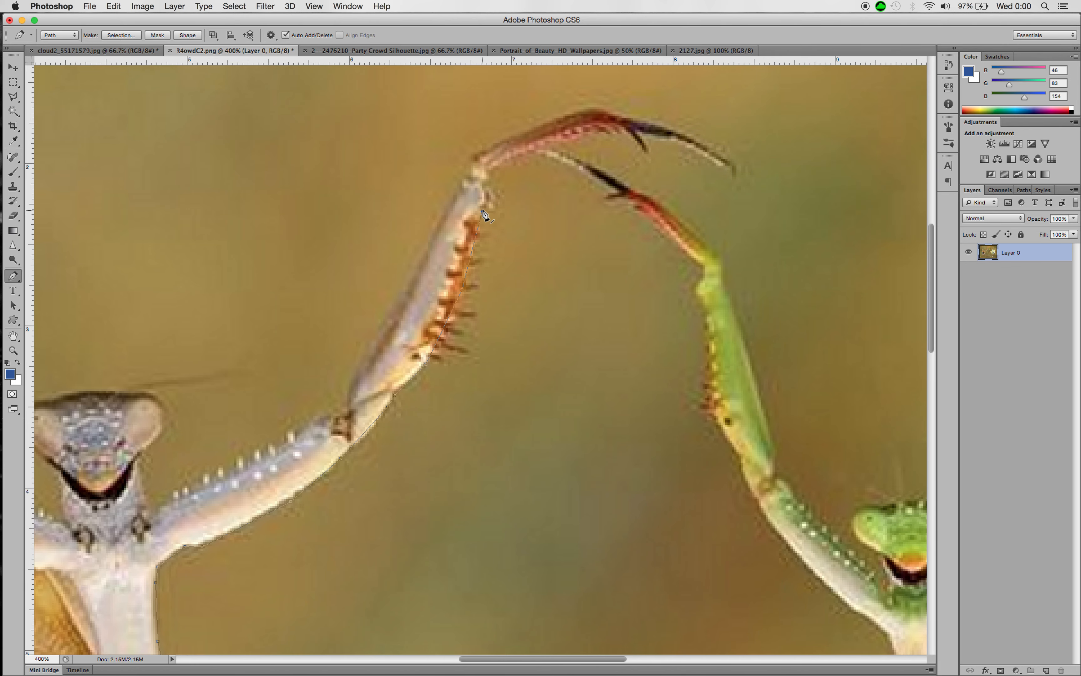
pyautogui.click(487, 184)
pyautogui.click(495, 170)
# - Trace the path around the claw, placing points at both claw tips
pyautogui.click(595, 130)
pyautogui.click(624, 134)
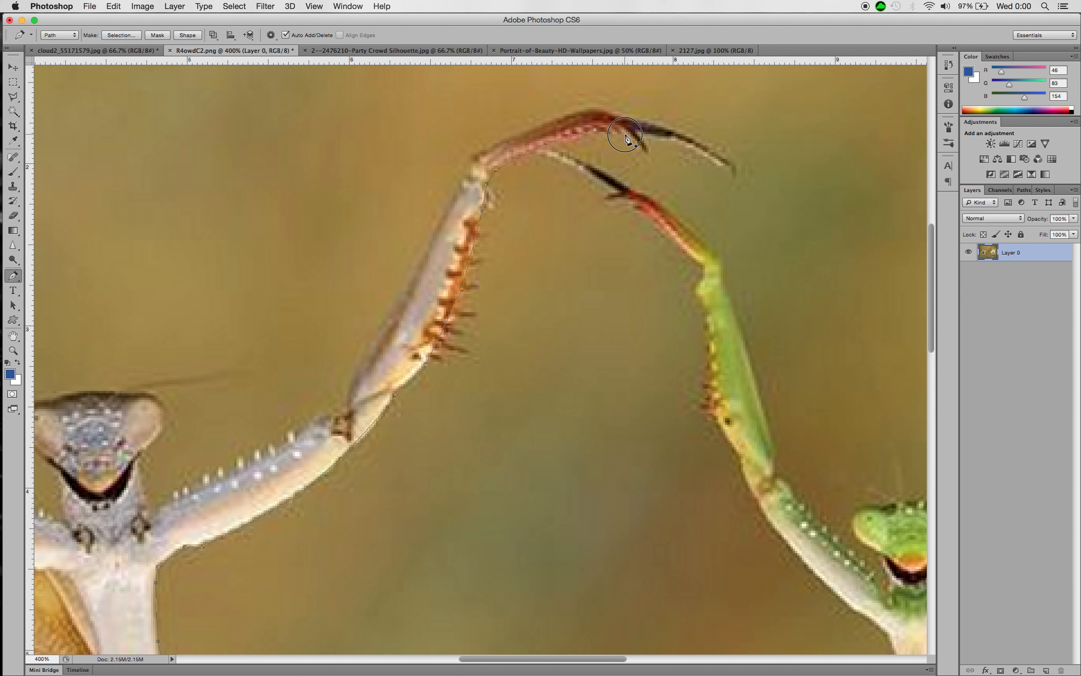
pyautogui.click(641, 148)
pyautogui.click(643, 134)
pyautogui.click(726, 163)
pyautogui.click(686, 134)
# - Bring the path back down the arm's upper edge toward the mantis's head
pyautogui.click(471, 152)
pyautogui.press('super+z')
pyautogui.click(473, 153)
pyautogui.click(347, 387)
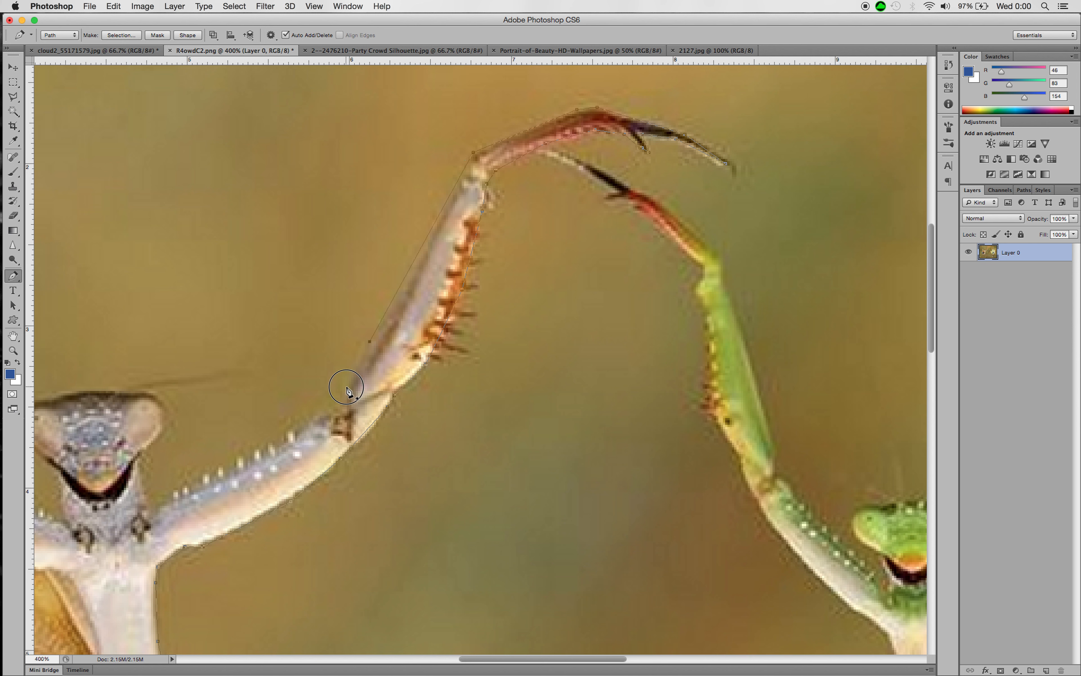
pyautogui.click(304, 423)
pyautogui.click(162, 429)
pyautogui.click(111, 392)
pyautogui.hscroll(-5, 74, 396)
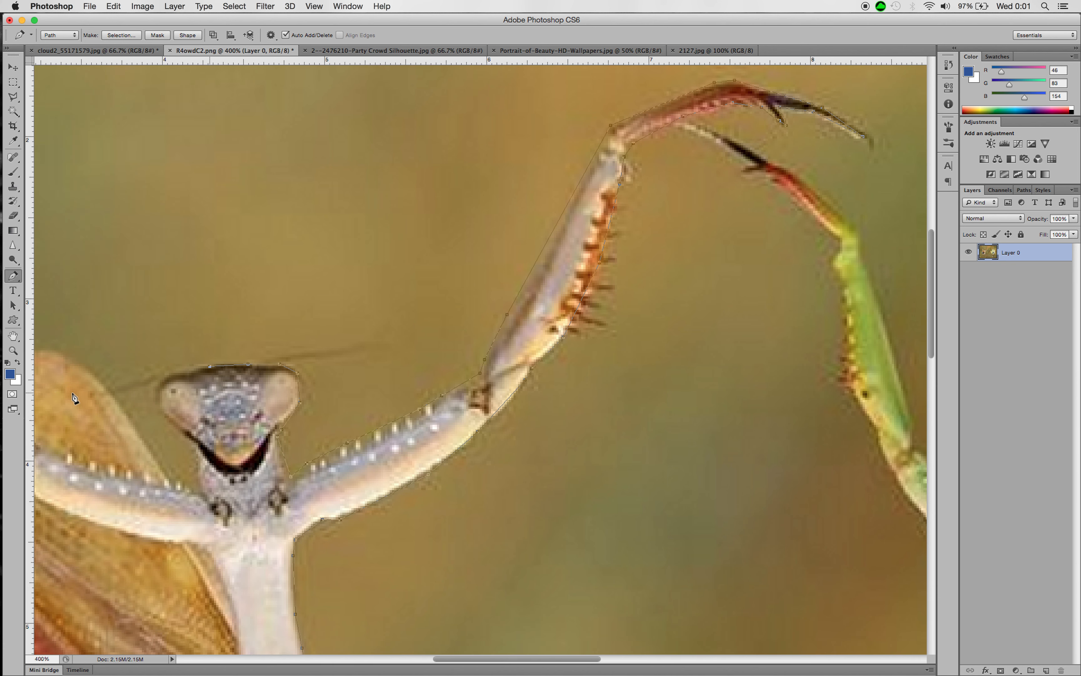
# - Re-place the misplaced point and trace the path around the head's lower edge
pyautogui.press('super+z')
pyautogui.click(207, 364)
pyautogui.click(183, 373)
pyautogui.click(160, 378)
pyautogui.click(155, 396)
pyautogui.click(160, 413)
pyautogui.click(194, 445)
pyautogui.click(194, 484)
pyautogui.hscroll(-5, 139, 483)
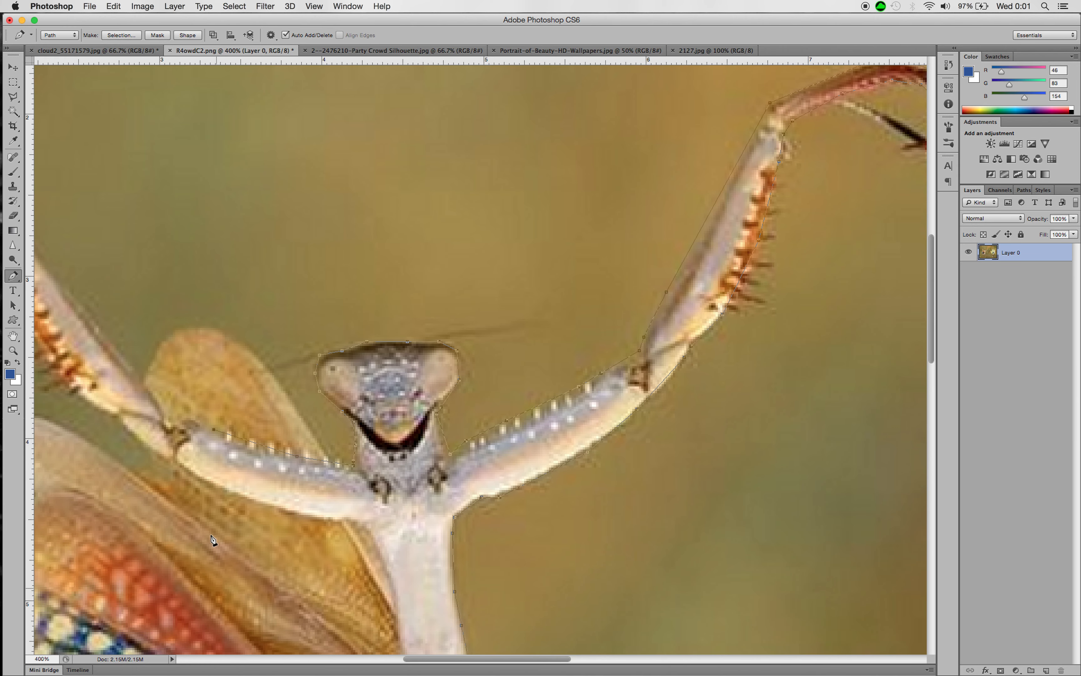
# - Continue the path up the arm and left along the top of the raised leg
pyautogui.click(168, 413)
pyautogui.click(137, 373)
pyautogui.scroll(5, 103, 335)
pyautogui.hscroll(-3, 103, 335)
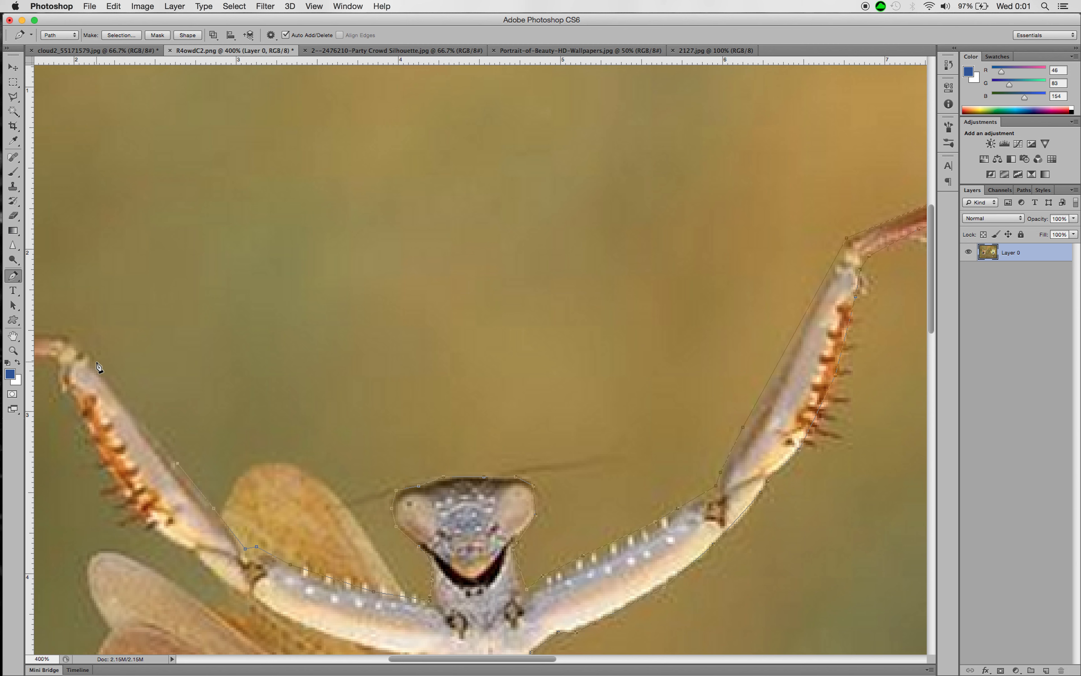
pyautogui.hscroll(-2, 94, 350)
pyautogui.scroll(1, 94, 350)
pyautogui.hscroll(-4, 133, 362)
pyautogui.scroll(1, 132, 362)
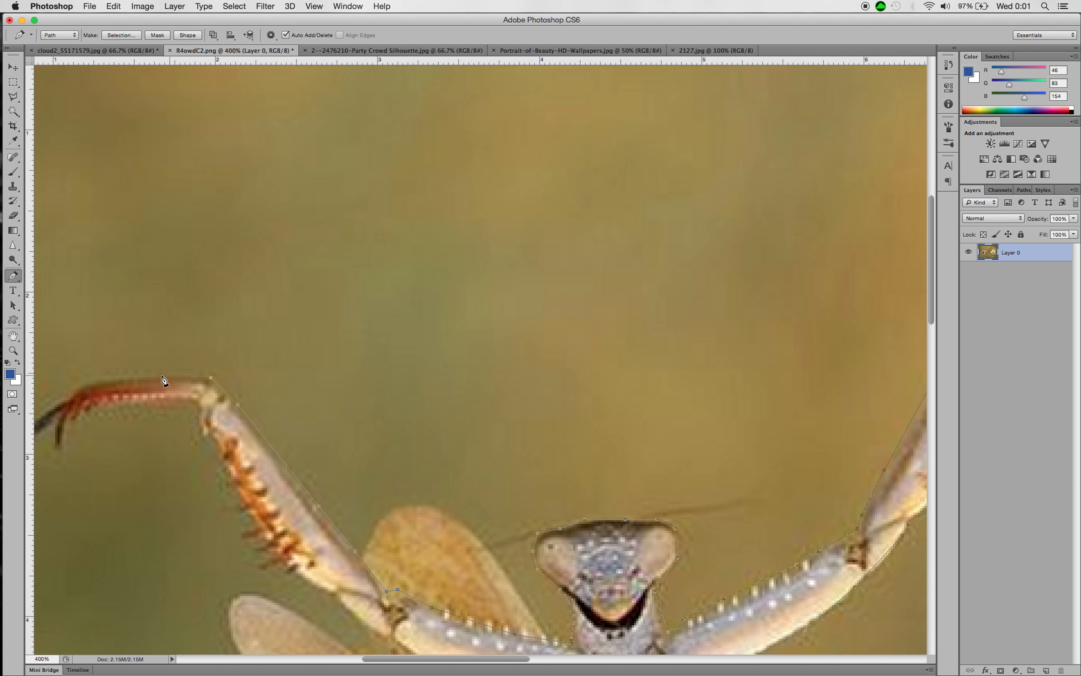
pyautogui.click(136, 378)
pyautogui.click(88, 382)
pyautogui.click(75, 386)
pyautogui.scroll(5, 76, 392)
pyautogui.hscroll(-5, 76, 392)
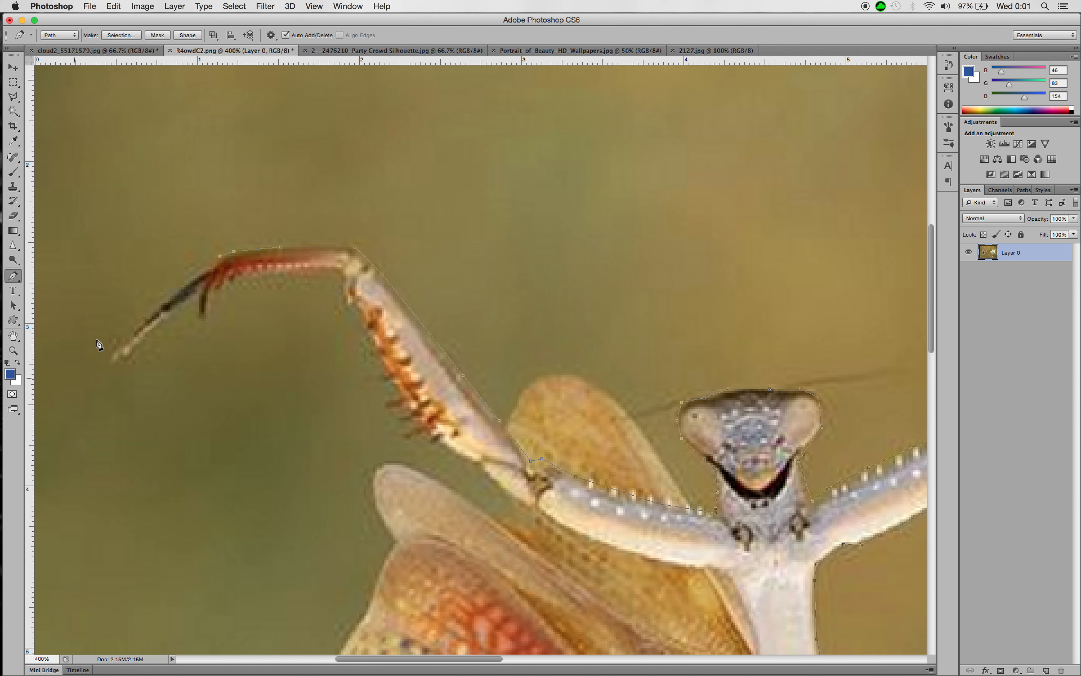
# - Round the leg tip and trace back along its underside, adding a curved anchor at the joint
pyautogui.click(130, 331)
pyautogui.click(188, 301)
pyautogui.click(199, 294)
pyautogui.click(203, 317)
pyautogui.click(217, 287)
pyautogui.click(337, 279)
pyautogui.press('super+z')
pyautogui.click(336, 279)
pyautogui.moveTo(344, 298); pyautogui.dragTo(343, 305)
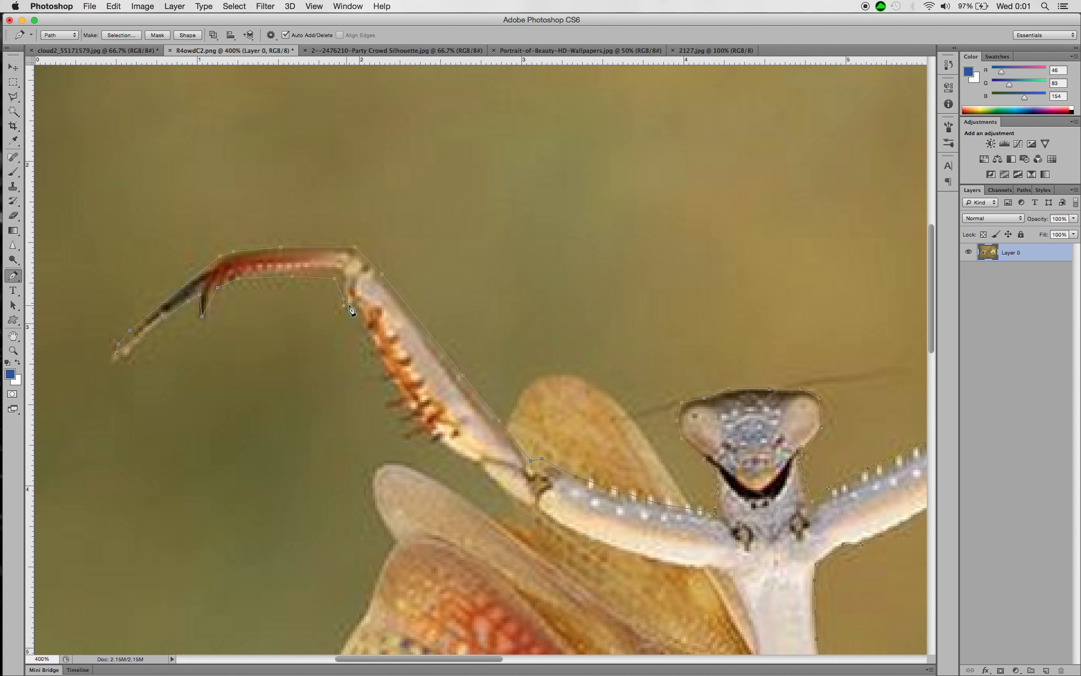
pyautogui.click(445, 446)
pyautogui.press('super+z')
pyautogui.moveTo(341, 276); pyautogui.dragTo(355, 313)
pyautogui.click(440, 444)
# - Run the path along the arm's underside toward the body
pyautogui.click(567, 527)
pyautogui.click(646, 560)
pyautogui.click(697, 568)
pyautogui.click(724, 573)
pyautogui.scroll(-10, 742, 601)
pyautogui.hscroll(2, 742, 601)
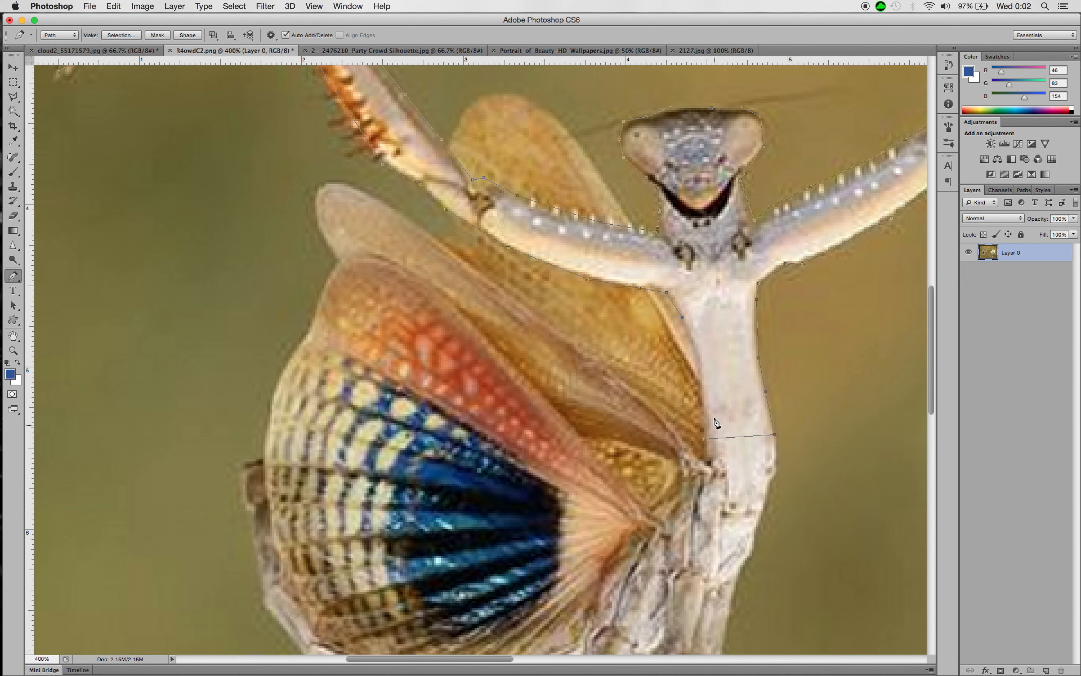
# - Close the path, load it as a selection, and delete the surroundings to transparency
pyautogui.click(706, 439)
pyautogui.press('super+Return')
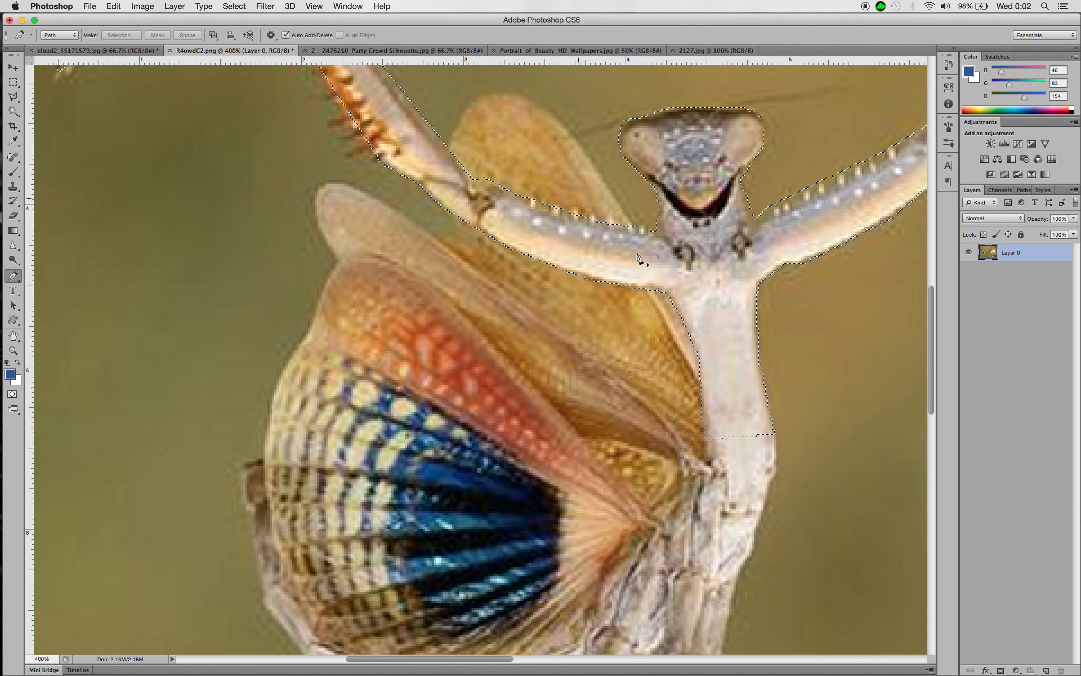
pyautogui.press('Delete')
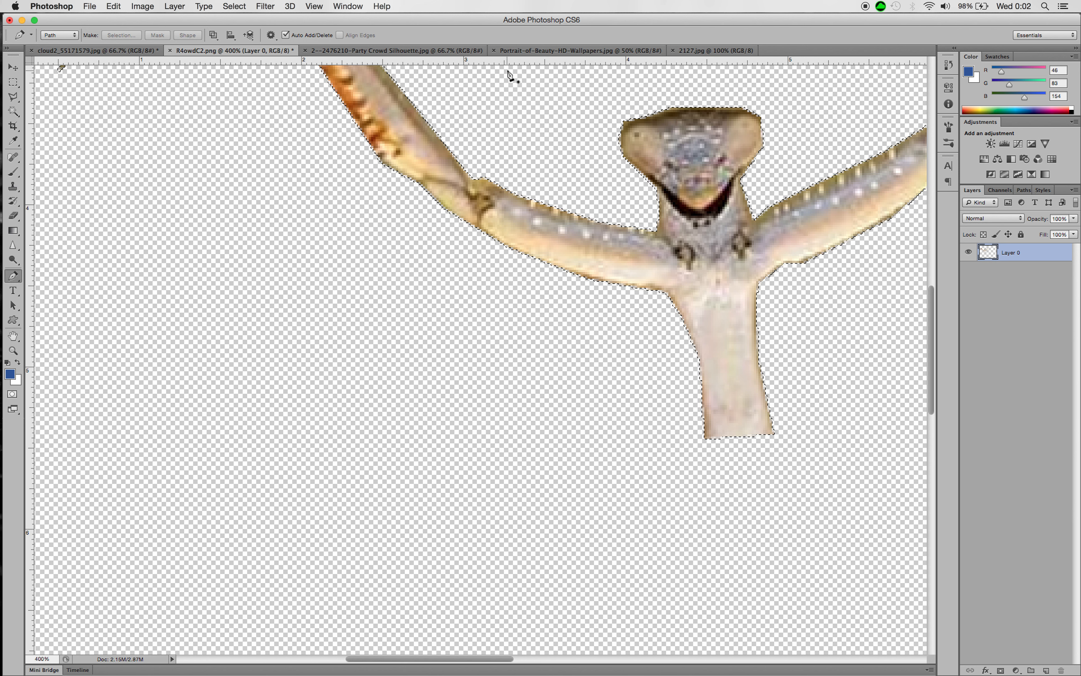
pyautogui.click(229, 5)
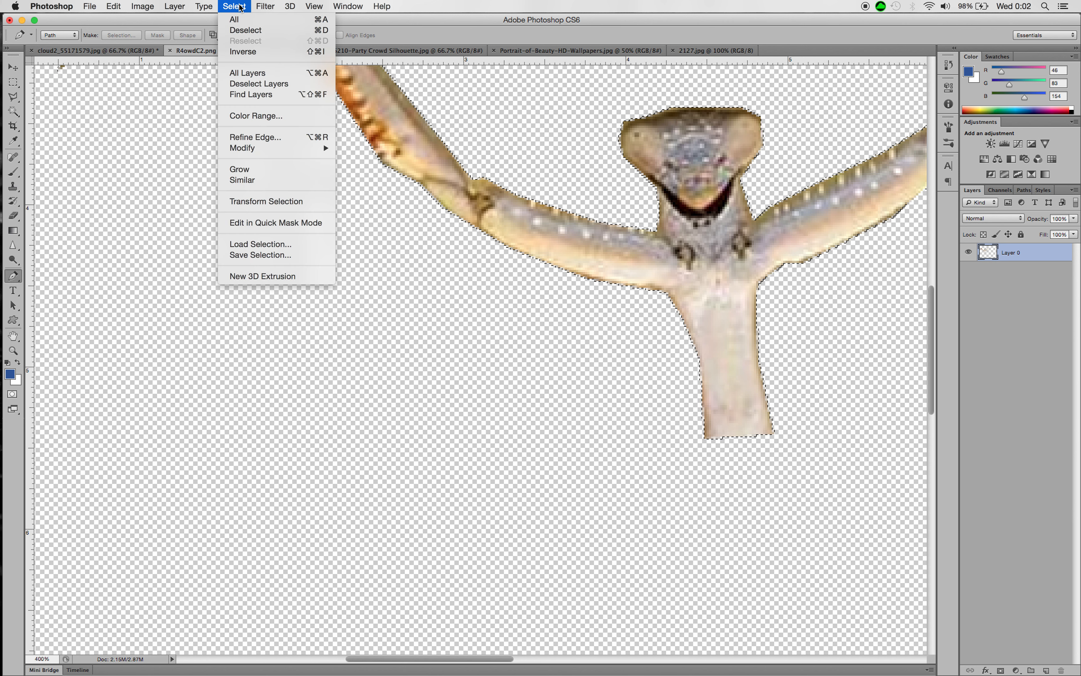
# - Feather the mantis selection with a 0.5 px radius, then deselect
pyautogui.moveTo(267, 156)
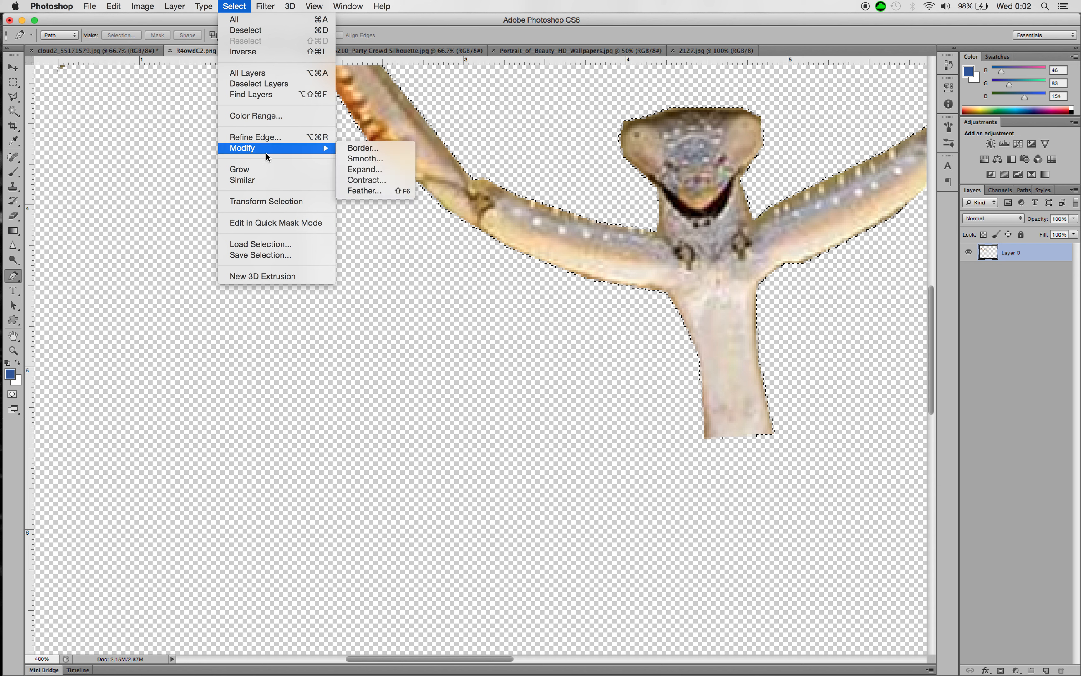
pyautogui.click(365, 191)
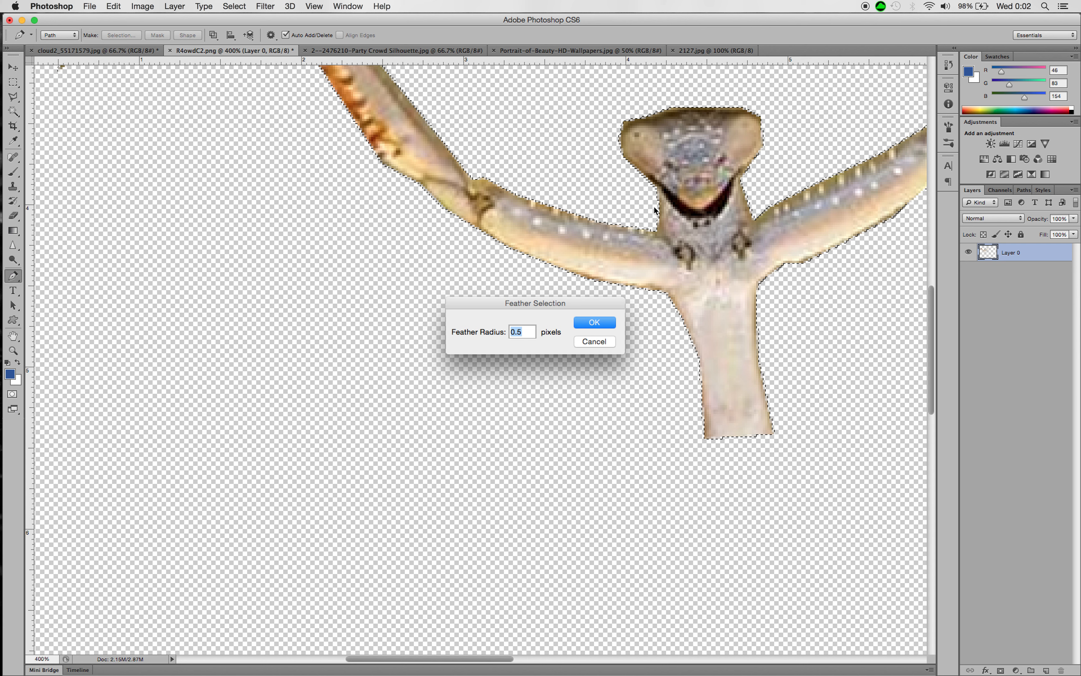
pyautogui.click(597, 323)
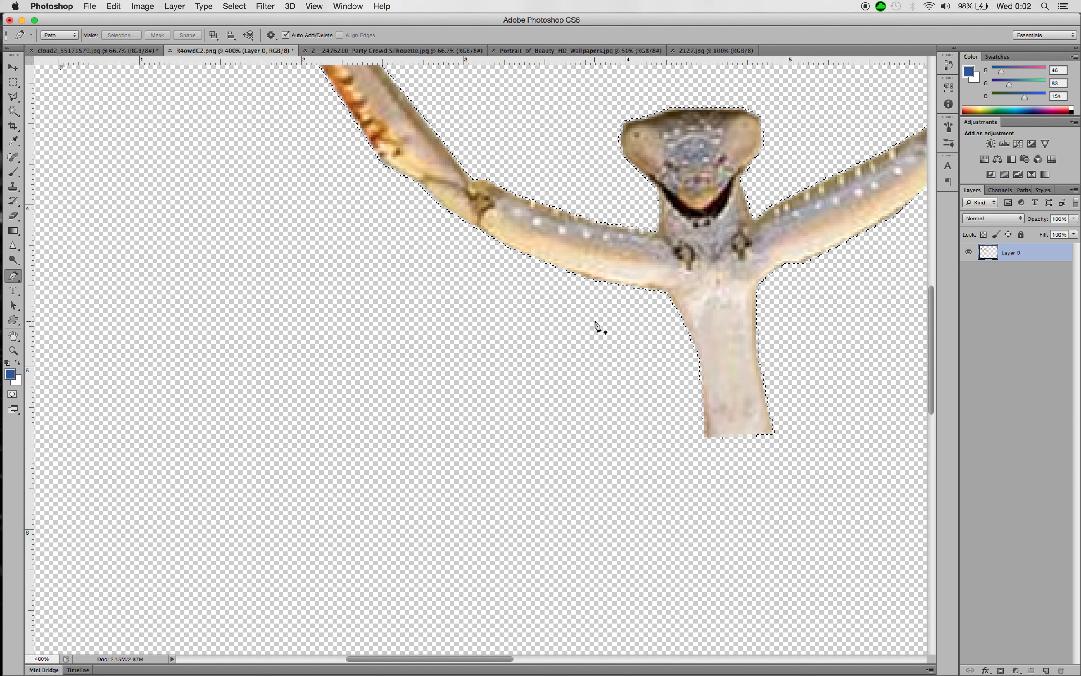
pyautogui.press('super+d')
pyautogui.scroll(10, 442, 236)
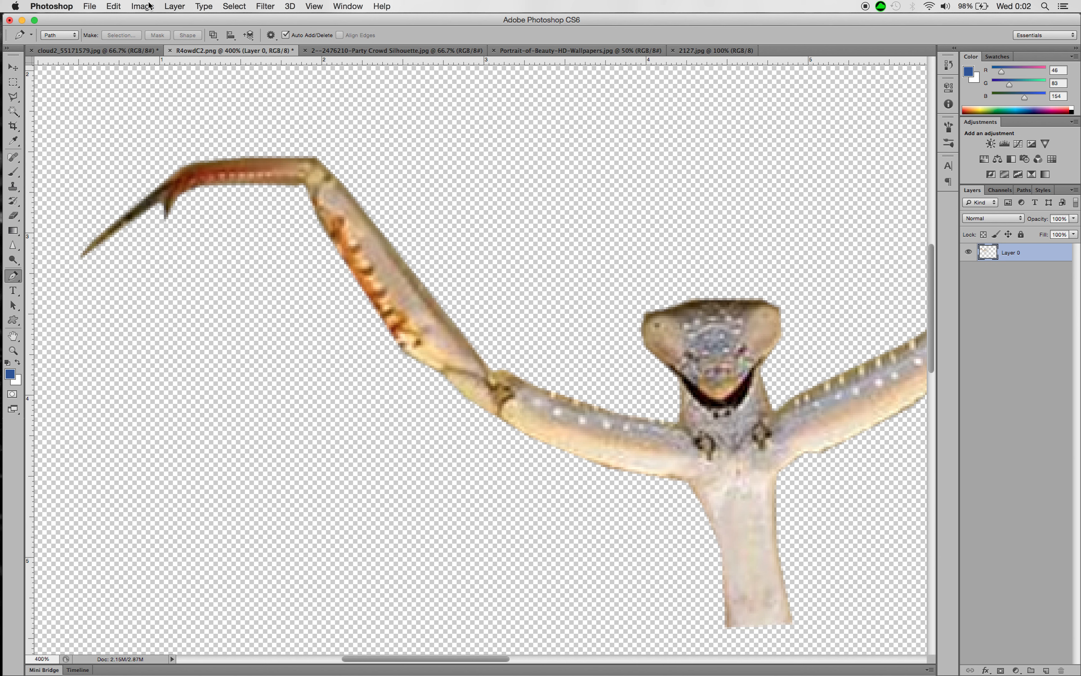
pyautogui.click(150, 6)
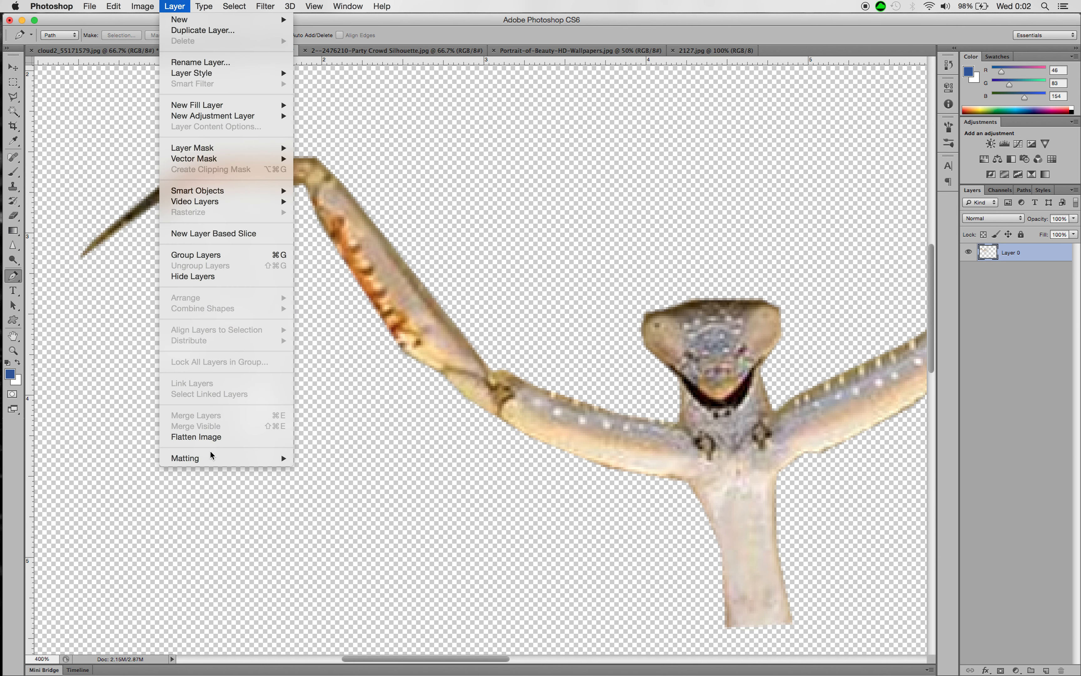
# - Defringe the mantis layer by 1 px and toggle undo to compare the edges
pyautogui.moveTo(246, 458)
pyautogui.click(315, 469)
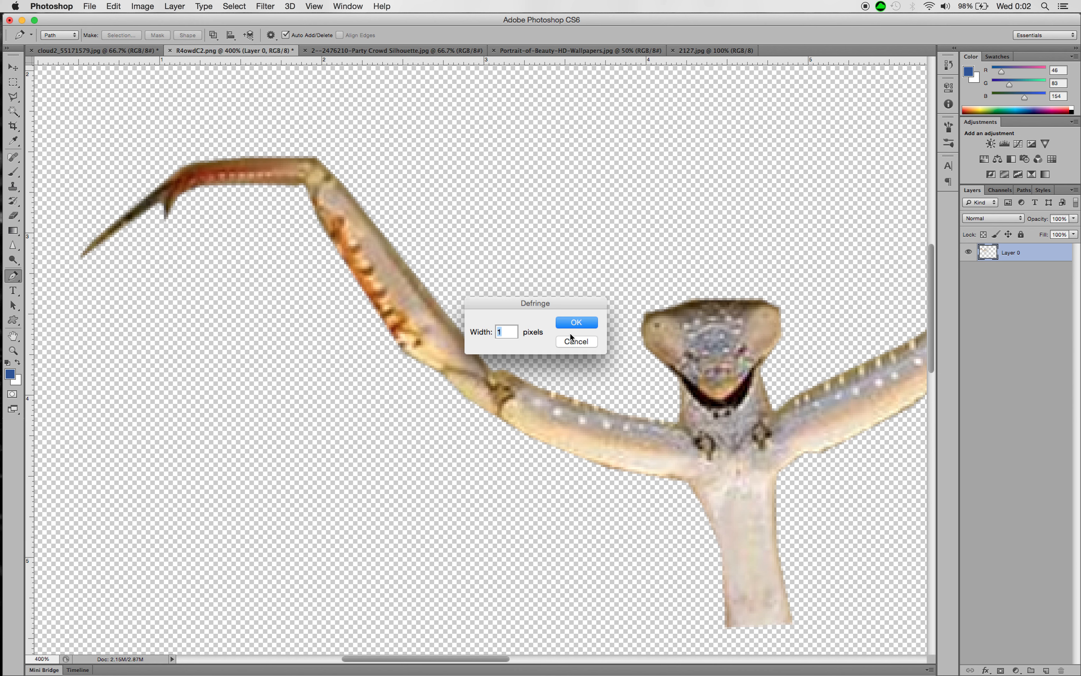
pyautogui.click(575, 324)
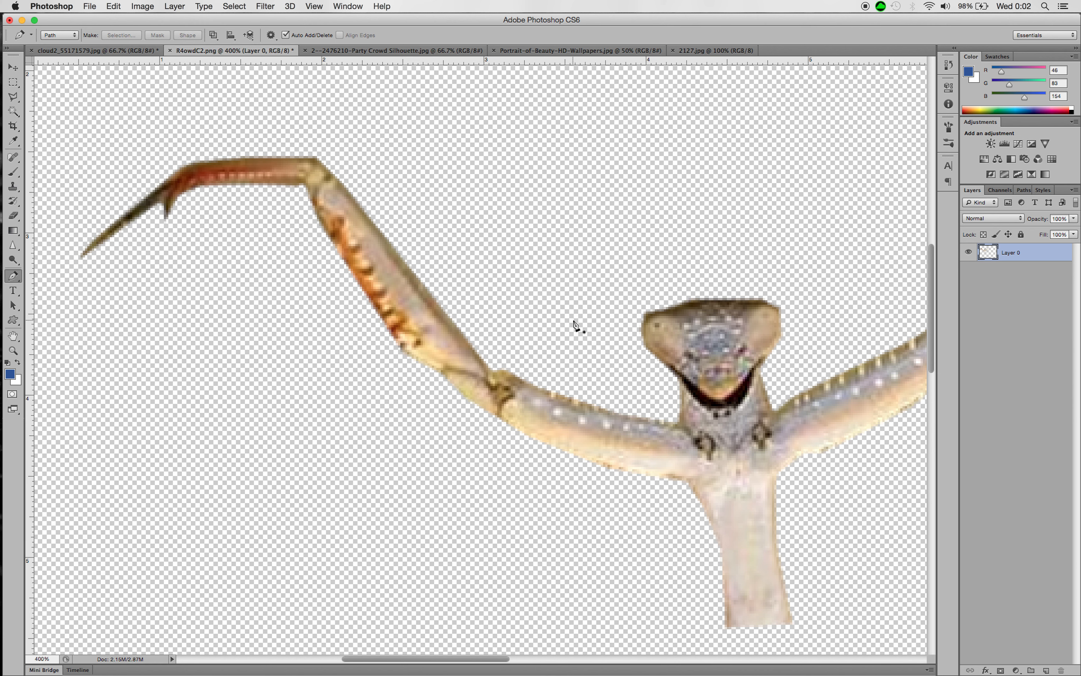
pyautogui.press('super+z')
pyautogui.press('super+z')
pyautogui.press('super+z')
pyautogui.press('super+z')
pyautogui.press('super+z')
pyautogui.press('super+z')
pyautogui.press('super+z')
pyautogui.press('super+z')
pyautogui.press('super+z')
pyautogui.press('super+z')
pyautogui.press('super+z')
pyautogui.press('super+z')
pyautogui.press('super+z')
pyautogui.press('super+z')
pyautogui.press('super+minus')
pyautogui.press('super+minus')
# - Zoom in to inspect the cut-out edges, then zoom back out to view the whole mantis
pyautogui.press('super+plus')
pyautogui.press('super+plus')
pyautogui.press('super+plus')
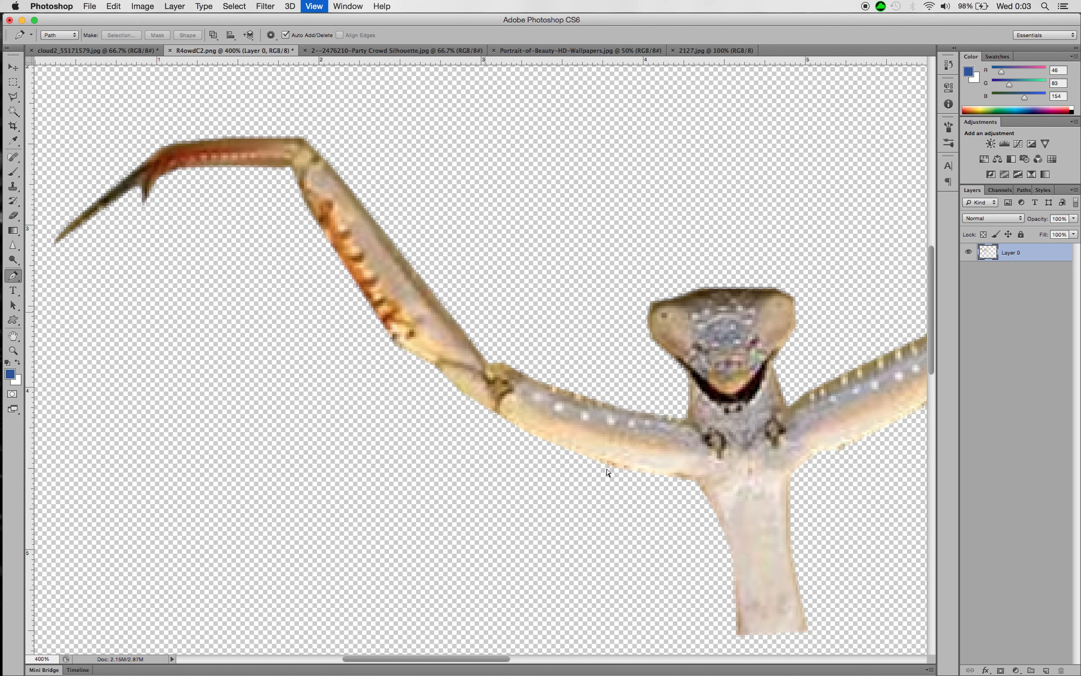
pyautogui.scroll(-5, 606, 469)
pyautogui.hscroll(10, 606, 469)
pyautogui.scroll(5, 607, 470)
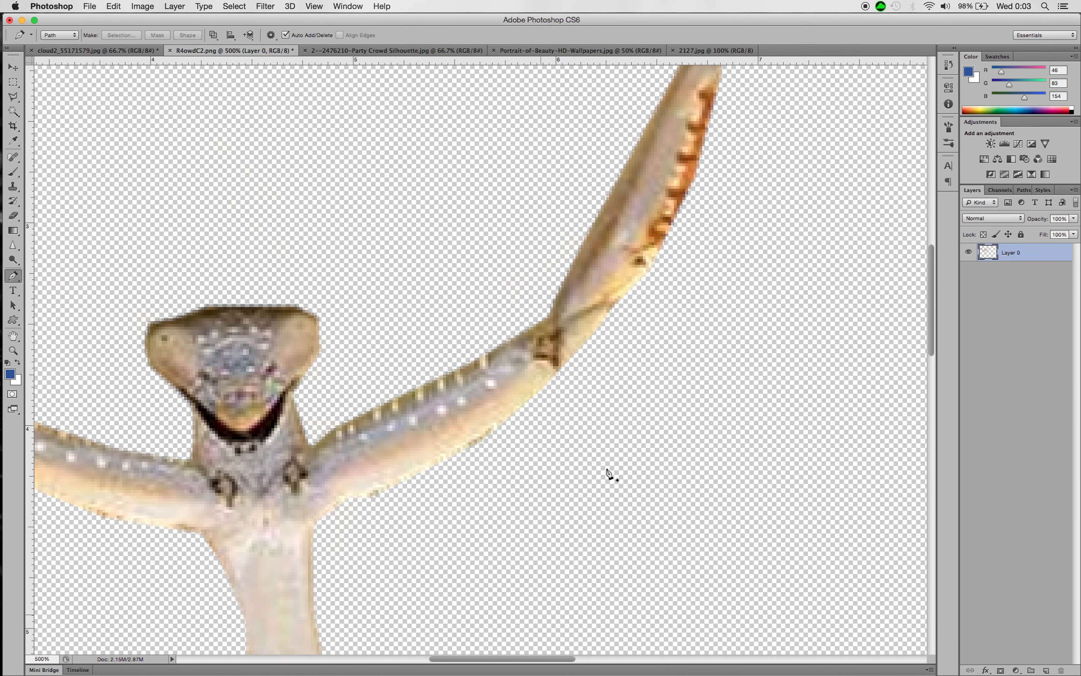
pyautogui.scroll(5, 607, 470)
pyautogui.hscroll(5, 607, 470)
pyautogui.scroll(-10, 607, 469)
pyautogui.hscroll(-8, 607, 469)
pyautogui.scroll(5, 610, 475)
pyautogui.hscroll(-3, 610, 474)
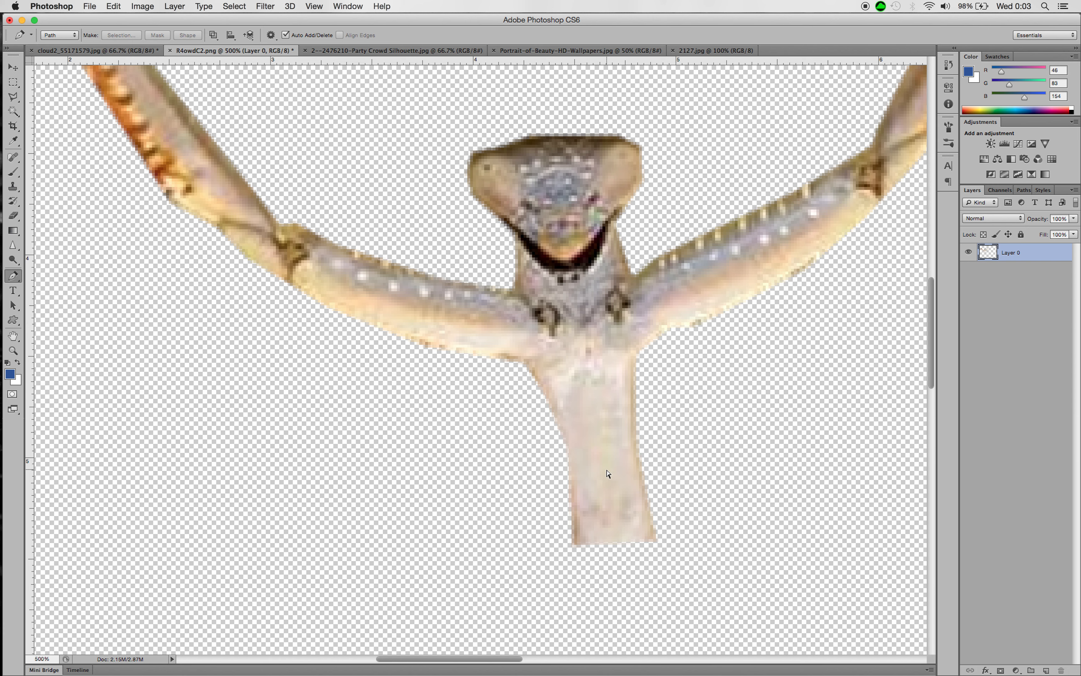
pyautogui.press('super+1')
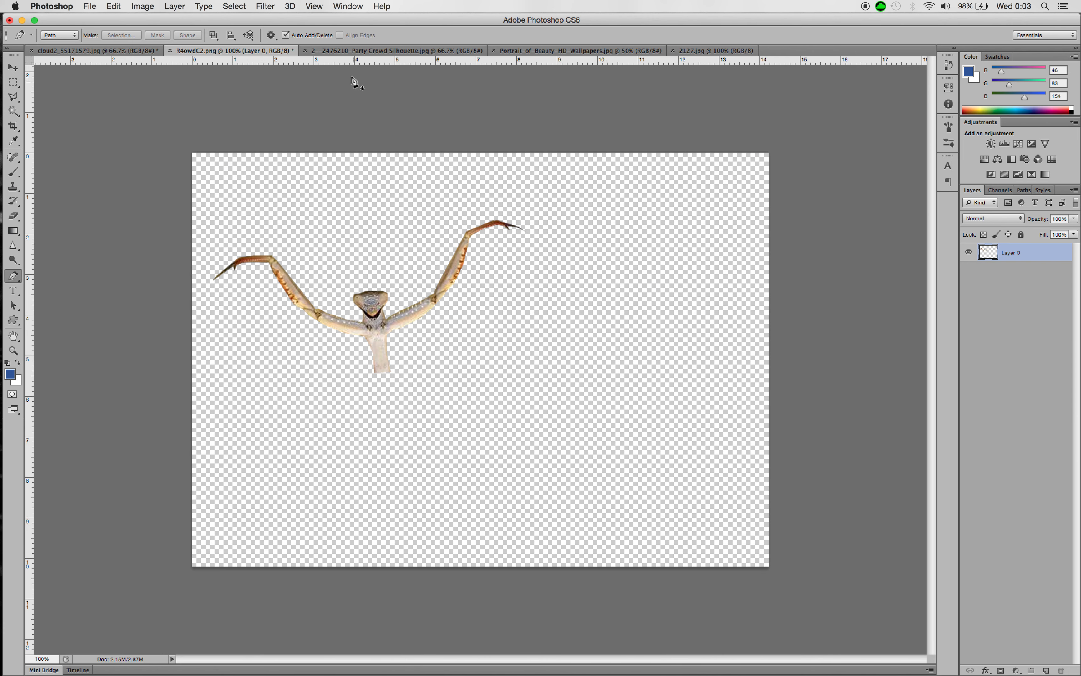
# - Switch to the Party Crowd Silhouette image and convert its Background into Layer 0
pyautogui.click(320, 51)
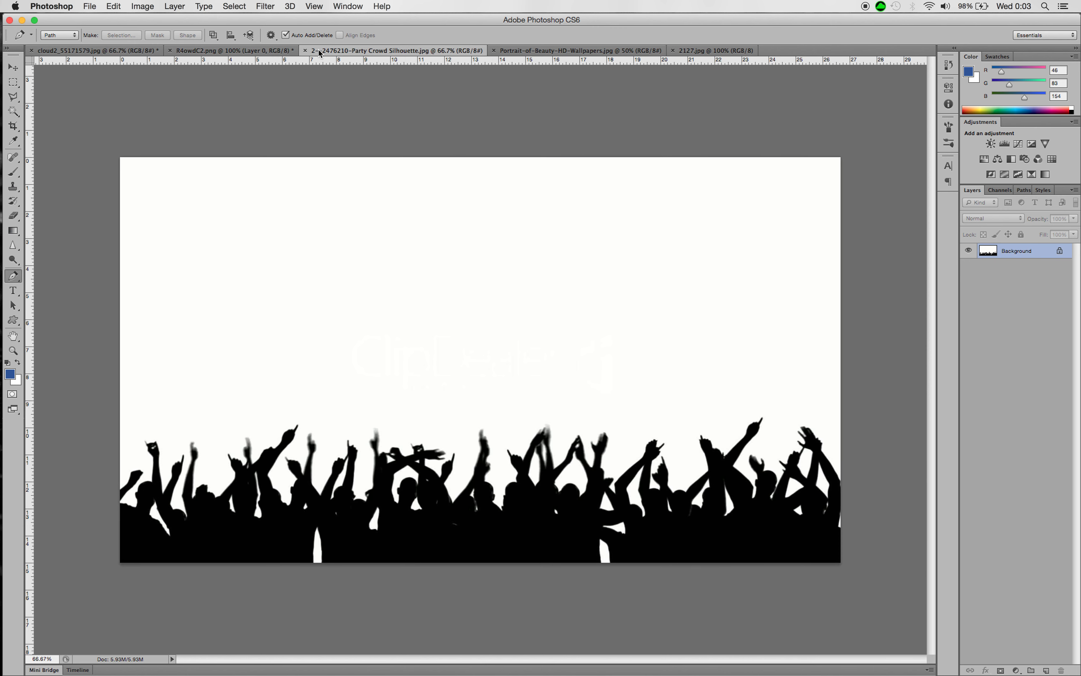
pyautogui.doubleClick(1014, 252)
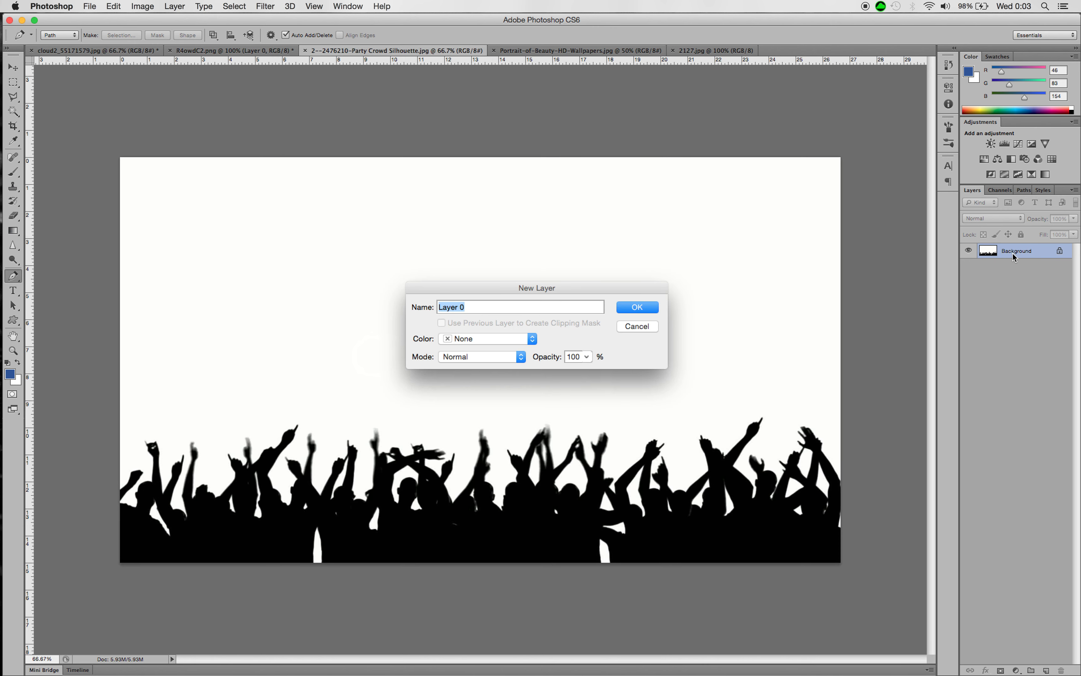
pyautogui.press('Return')
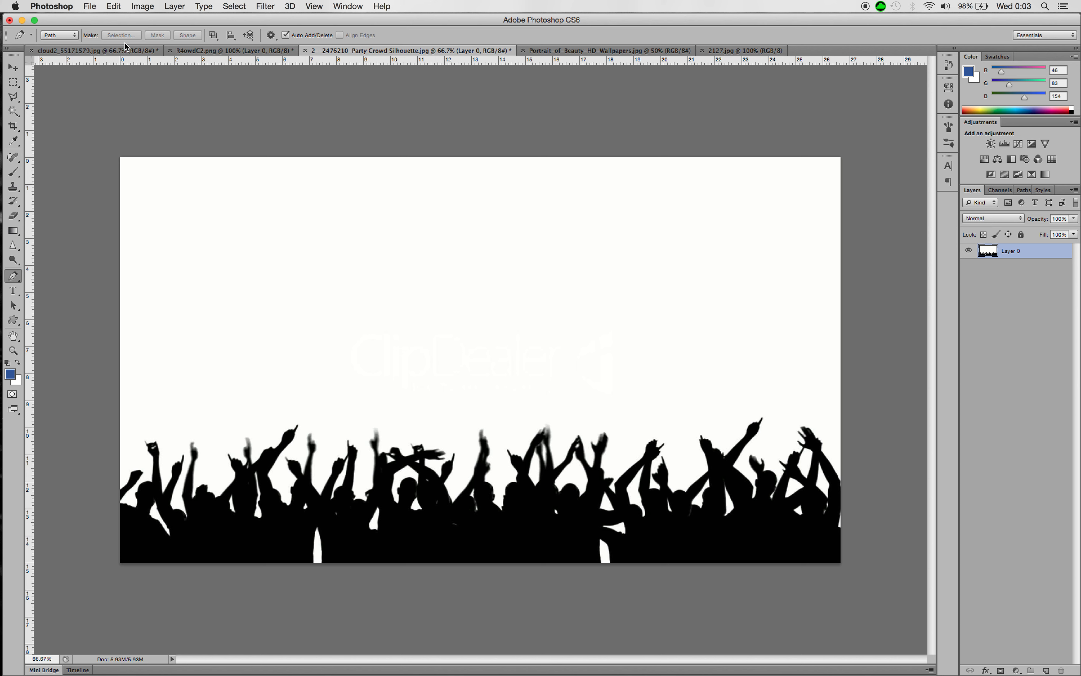
# - Try Magic Wand deletions of the white background and the crowd, undo both, and deselect
pyautogui.moveTo(13, 112); pyautogui.dragTo(49, 119)
pyautogui.click(321, 382)
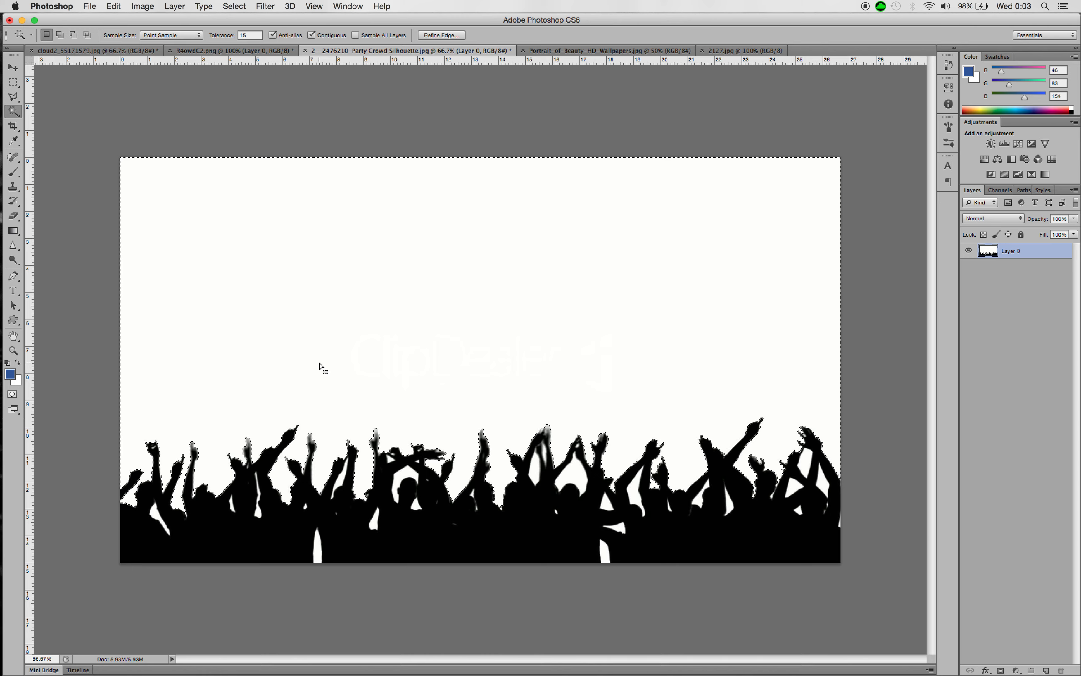
pyautogui.press('Delete')
pyautogui.hotkey('ctrl', 'z')
pyautogui.click(404, 519)
pyautogui.press('Delete')
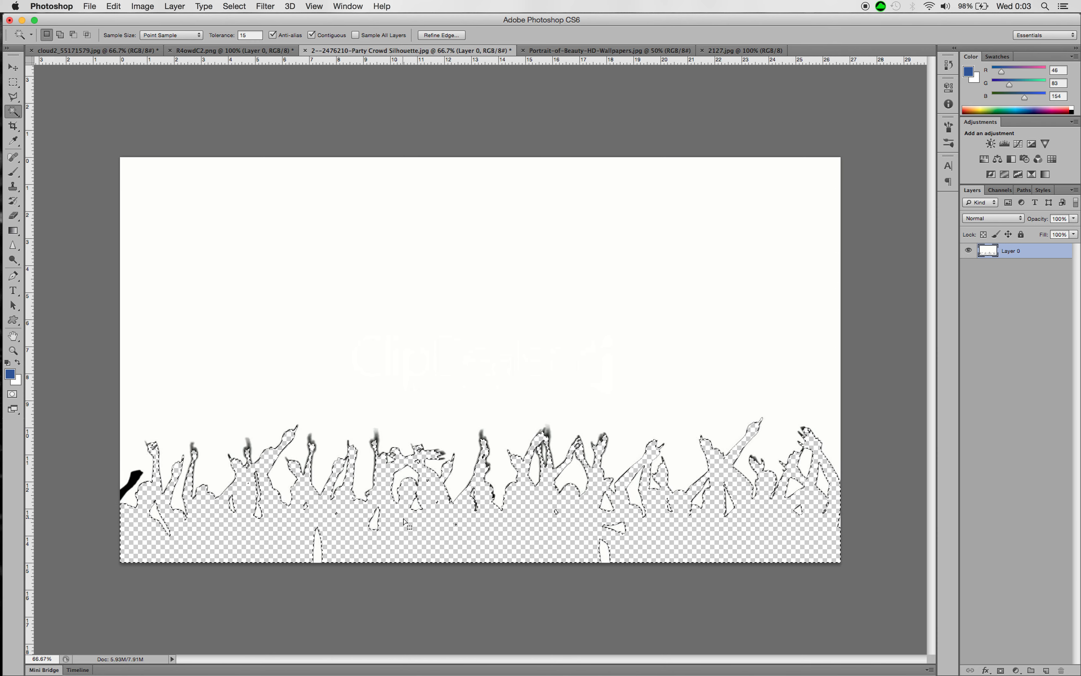
pyautogui.hotkey('ctrl', 'z')
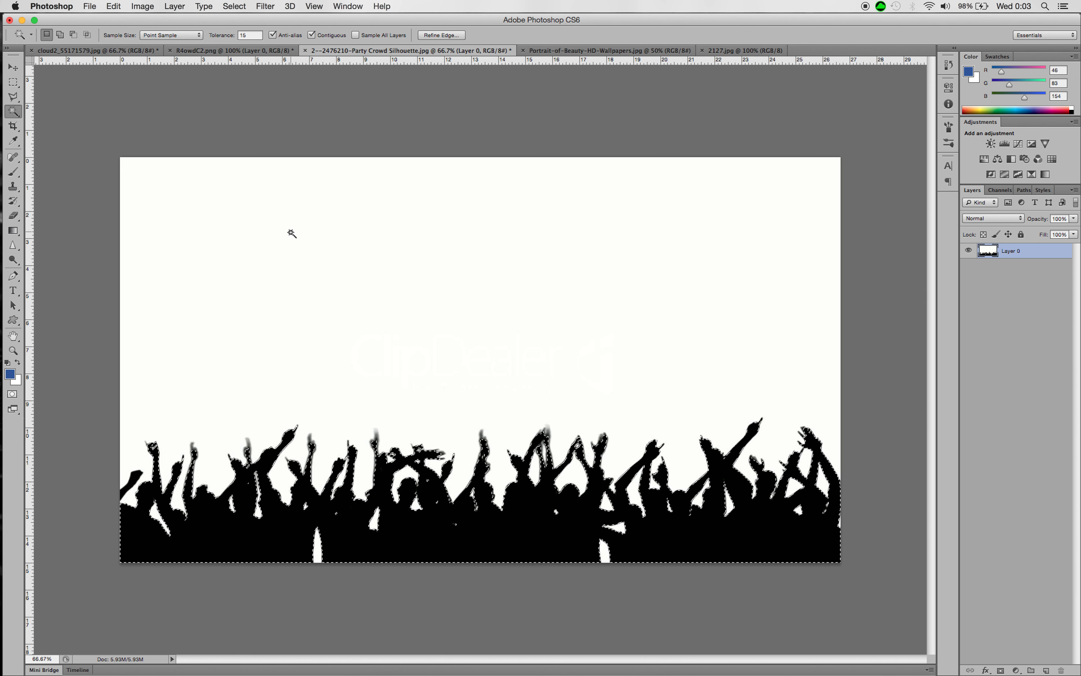
pyautogui.hotkey('ctrl', 'd')
# - Select the white background with Color Range, delete it to transparency, and deselect
pyautogui.click(247, 3)
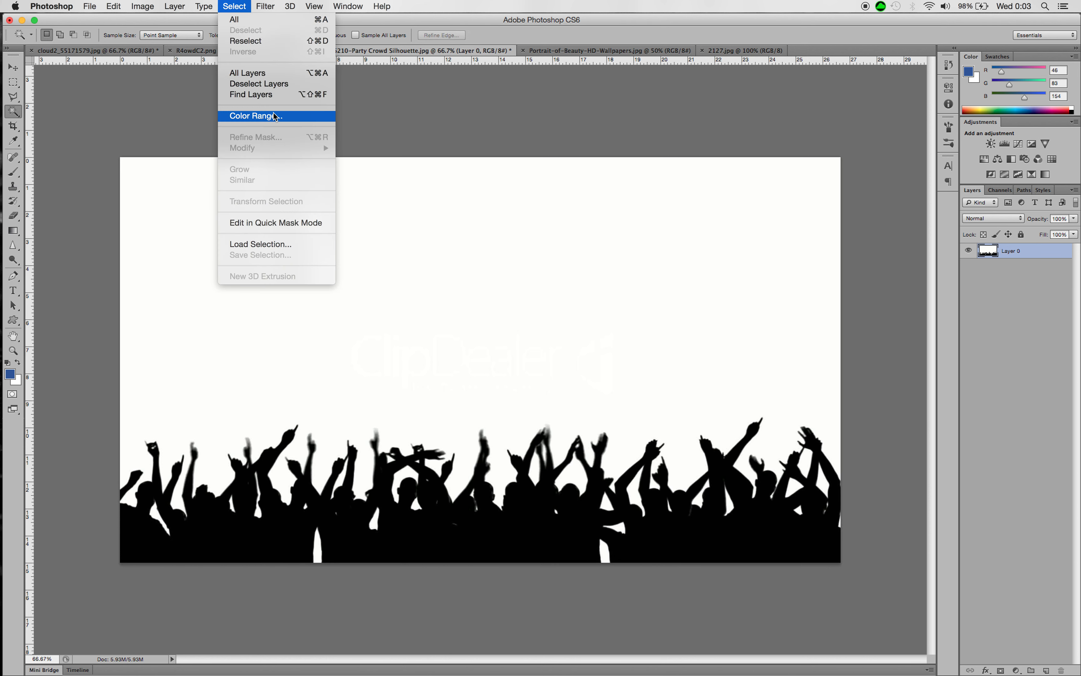
pyautogui.click(272, 117)
pyautogui.click(271, 261)
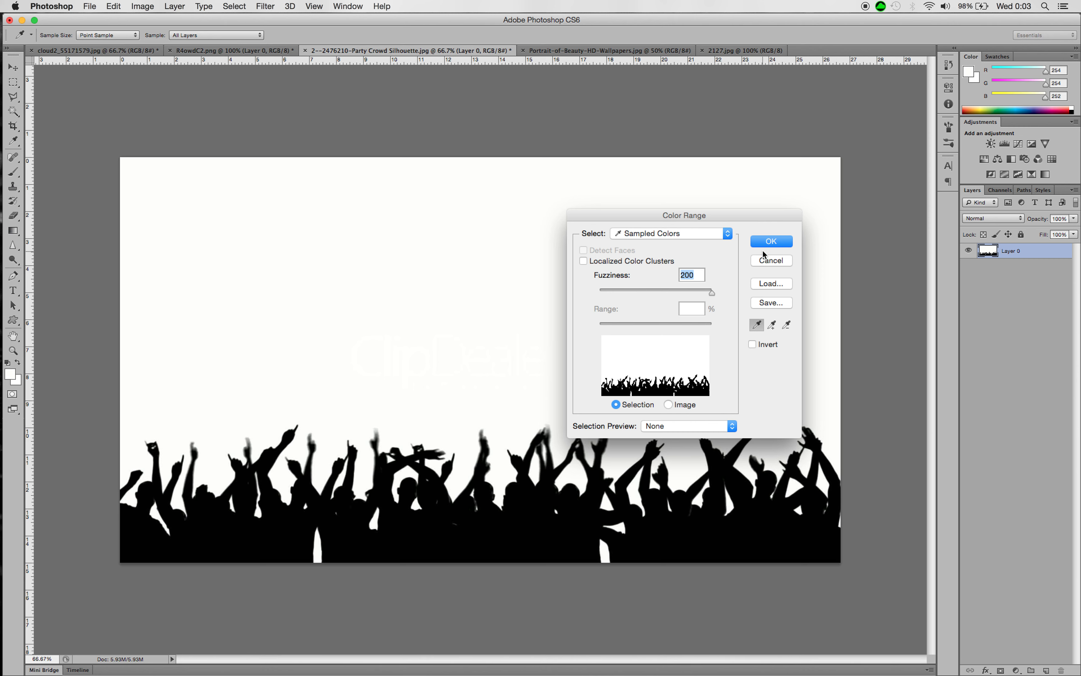
pyautogui.click(765, 244)
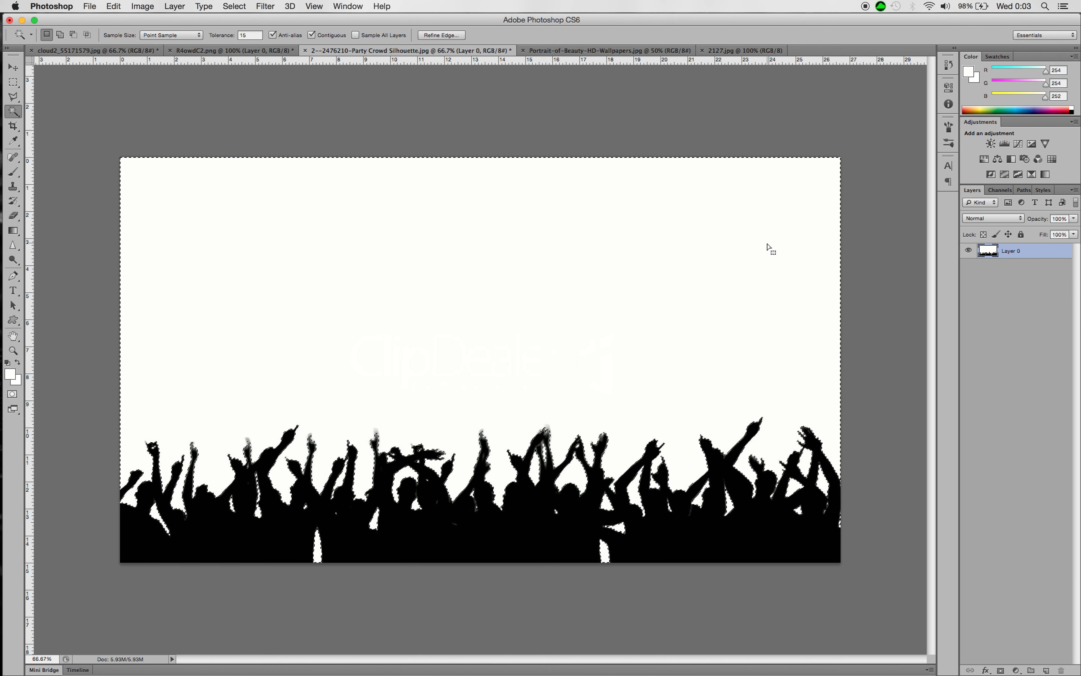
pyautogui.press('Delete')
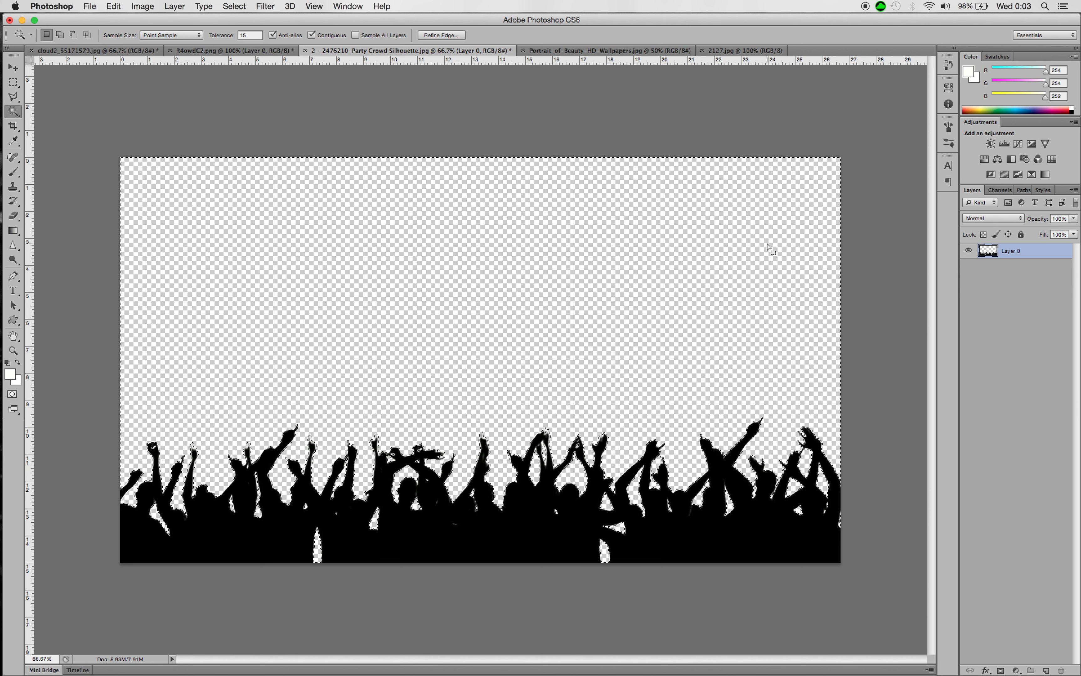
pyautogui.press('super+d')
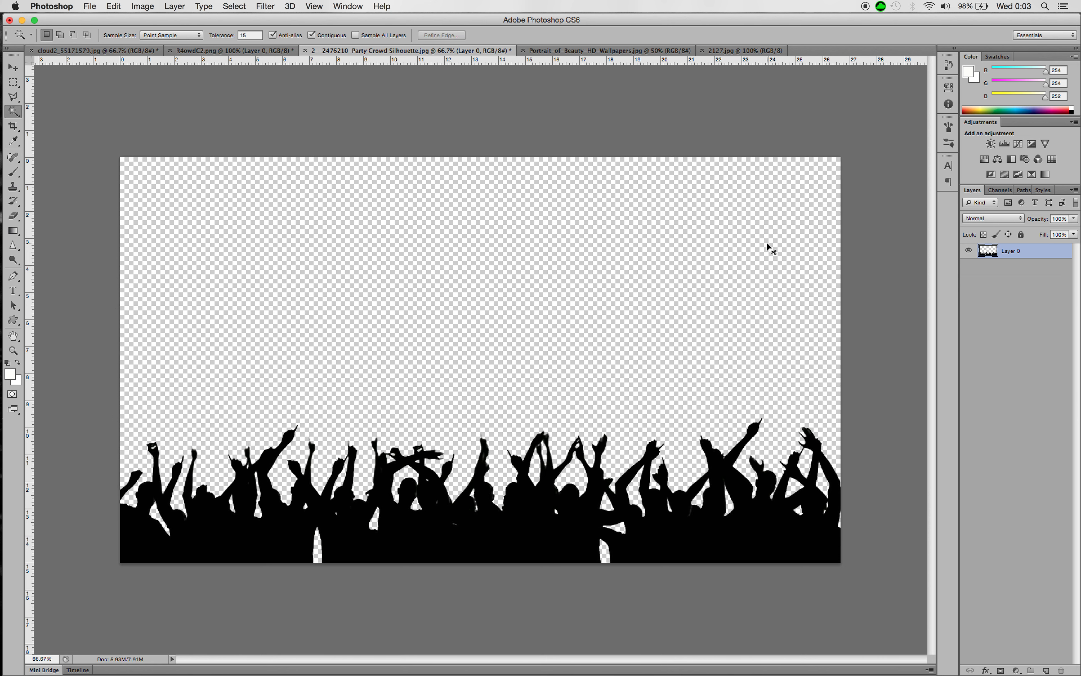
# - Inspect the crowd silhouette's edges zoomed in, zoom back out, then return to the cloud image
pyautogui.press('super+equal')
pyautogui.press('super+equal')
pyautogui.press('super+equal')
pyautogui.scroll(-10, 766, 242)
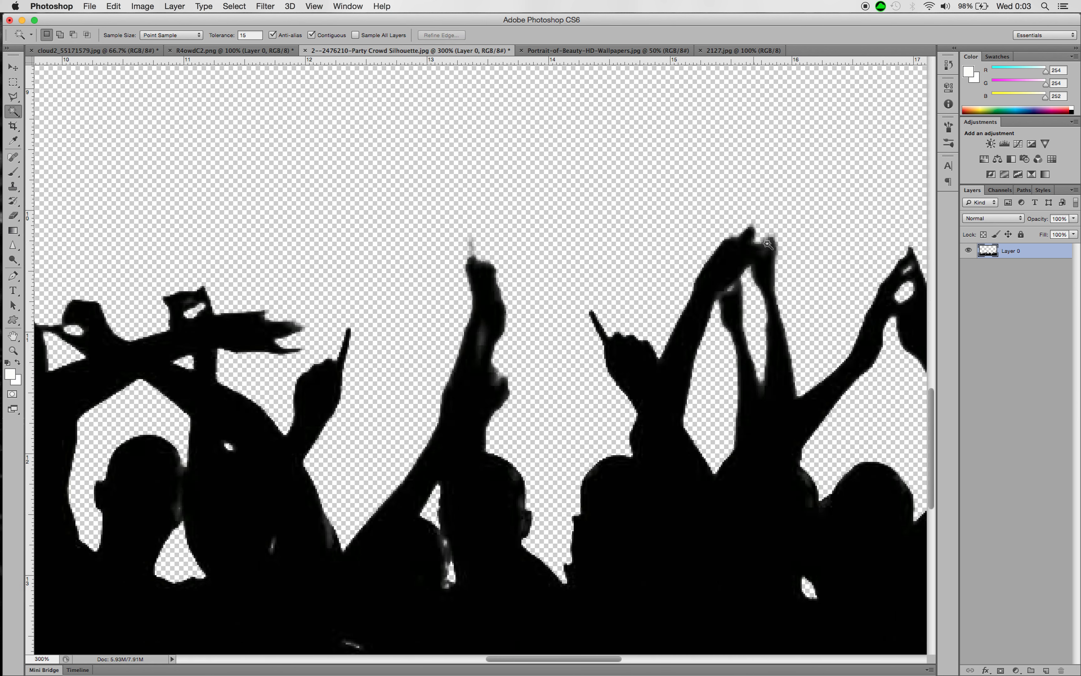
pyautogui.scroll(-3, 766, 243)
pyautogui.scroll(-10, 424, 366)
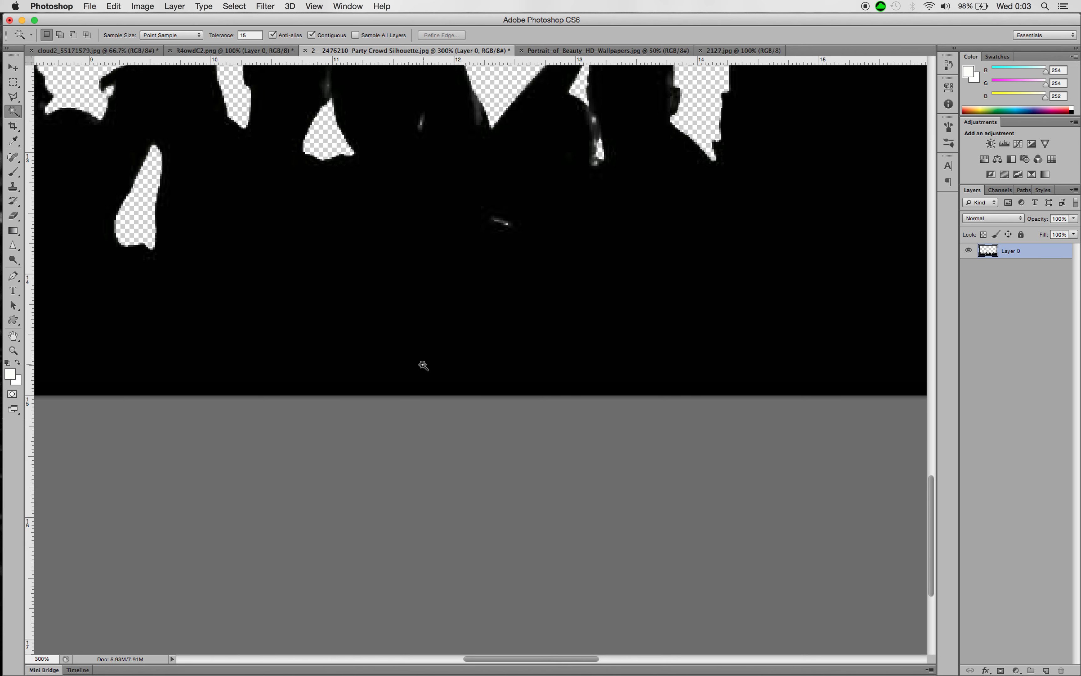
pyautogui.hscroll(-15, 348, 366)
pyautogui.scroll(3, 347, 365)
pyautogui.hscroll(20, 348, 365)
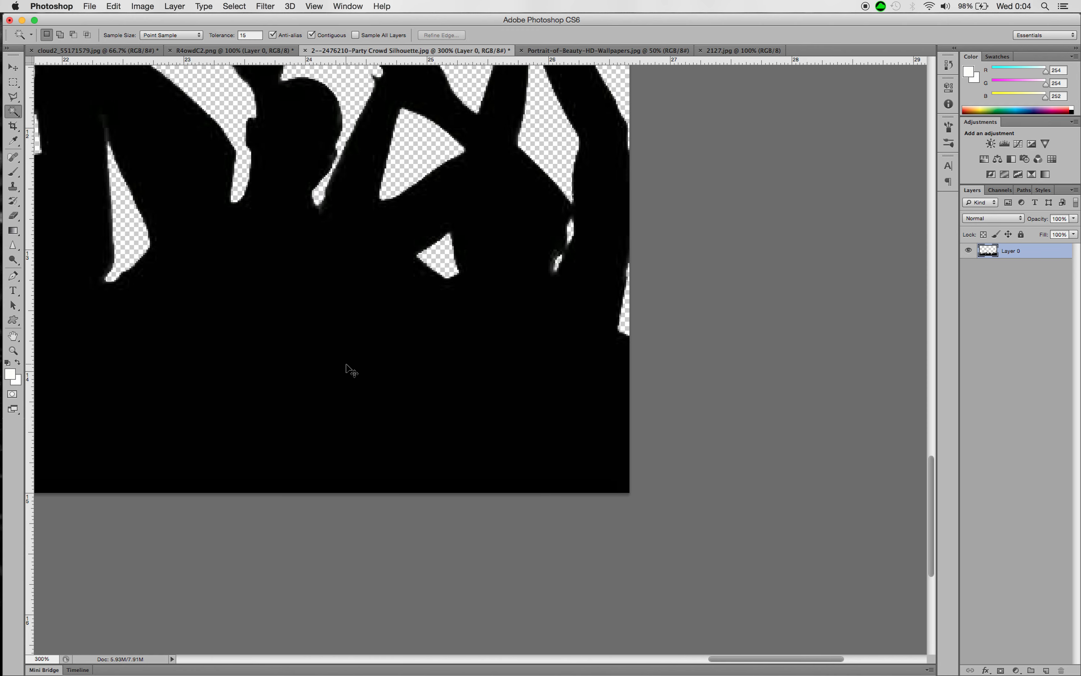
pyautogui.press('super+minus')
pyautogui.press('super+minus')
pyautogui.press('super+minus')
pyautogui.press('super+minus')
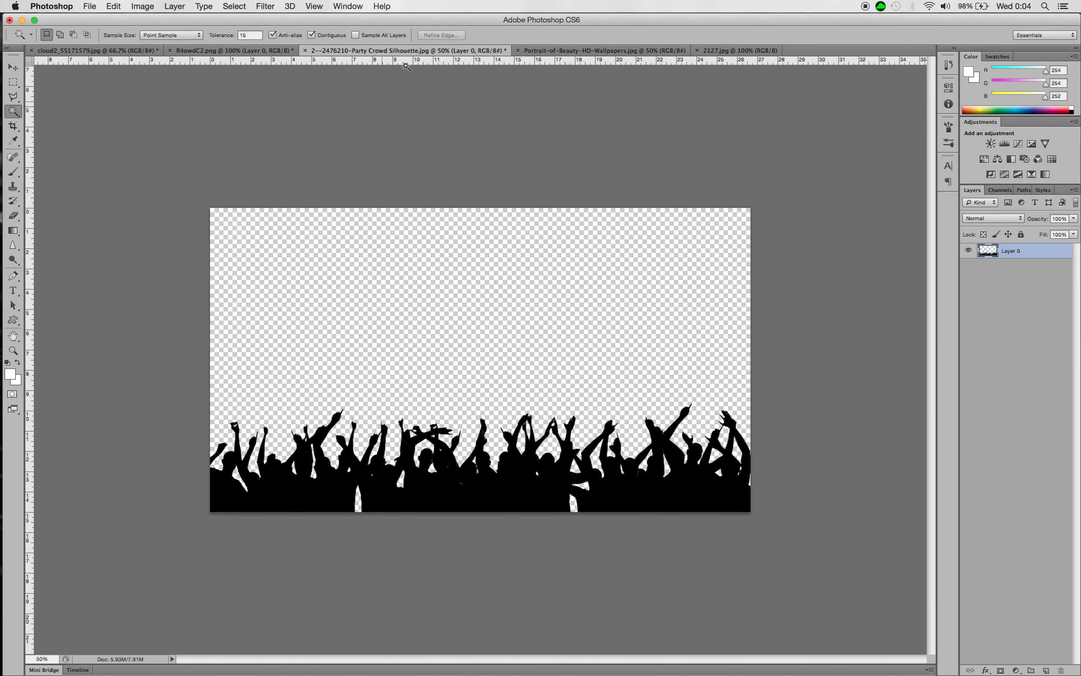
pyautogui.click(99, 50)
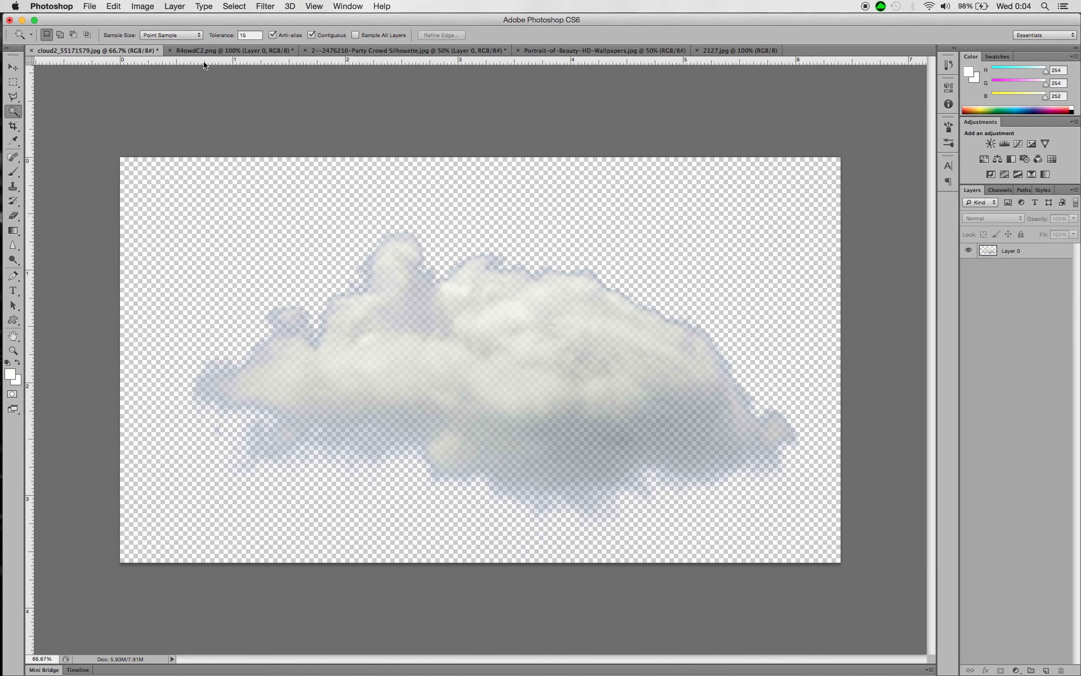
# - Switch to the Portrait-of-Beauty image and convert its Background into Layer 0
pyautogui.click(462, 50)
pyautogui.click(562, 50)
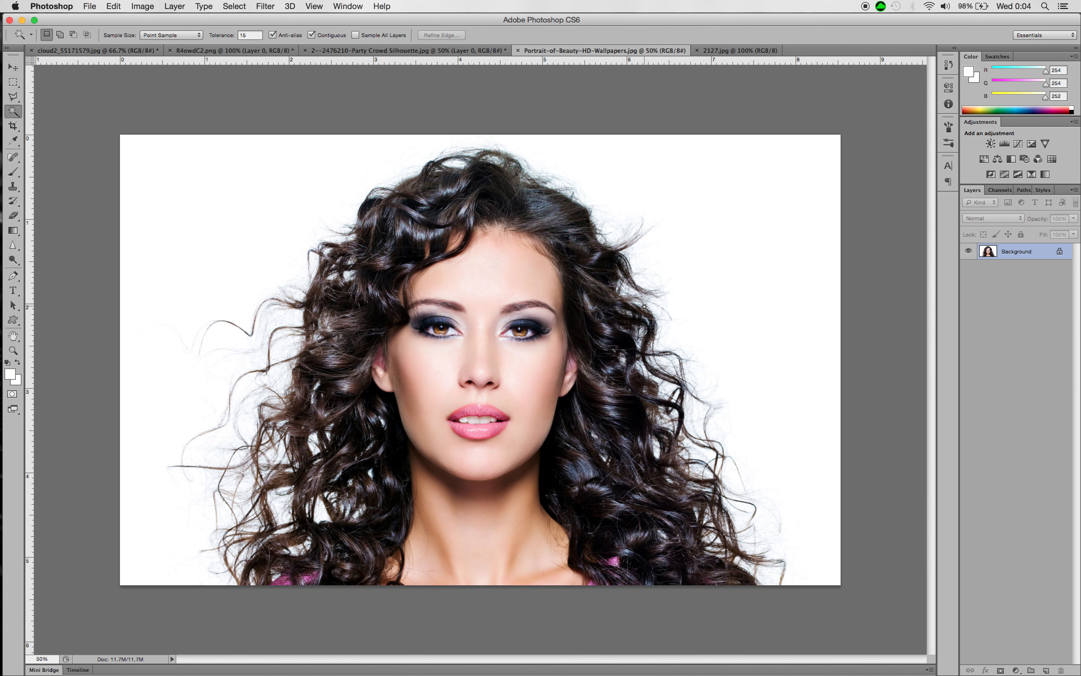
pyautogui.click(708, 52)
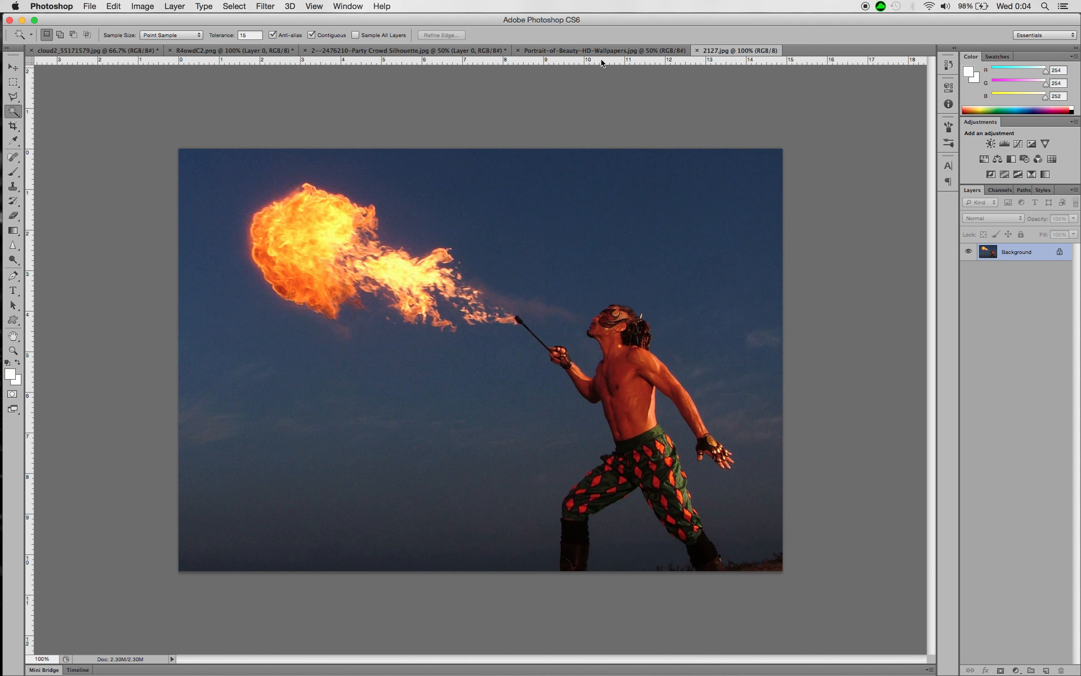
pyautogui.click(599, 51)
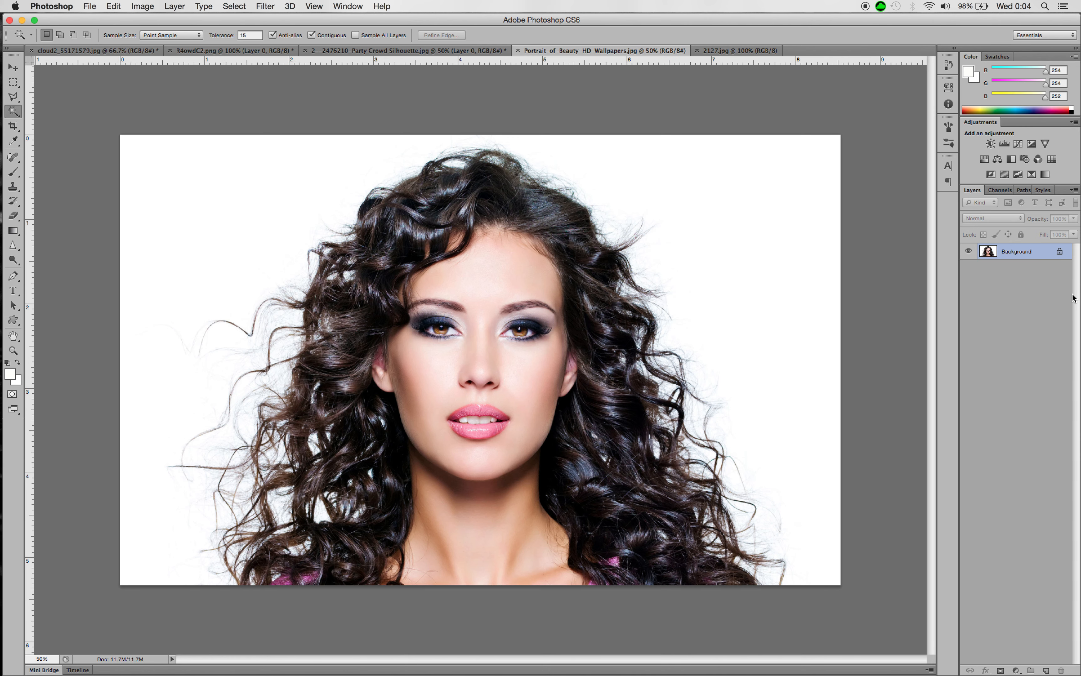
pyautogui.doubleClick(1002, 249)
pyautogui.press('Return')
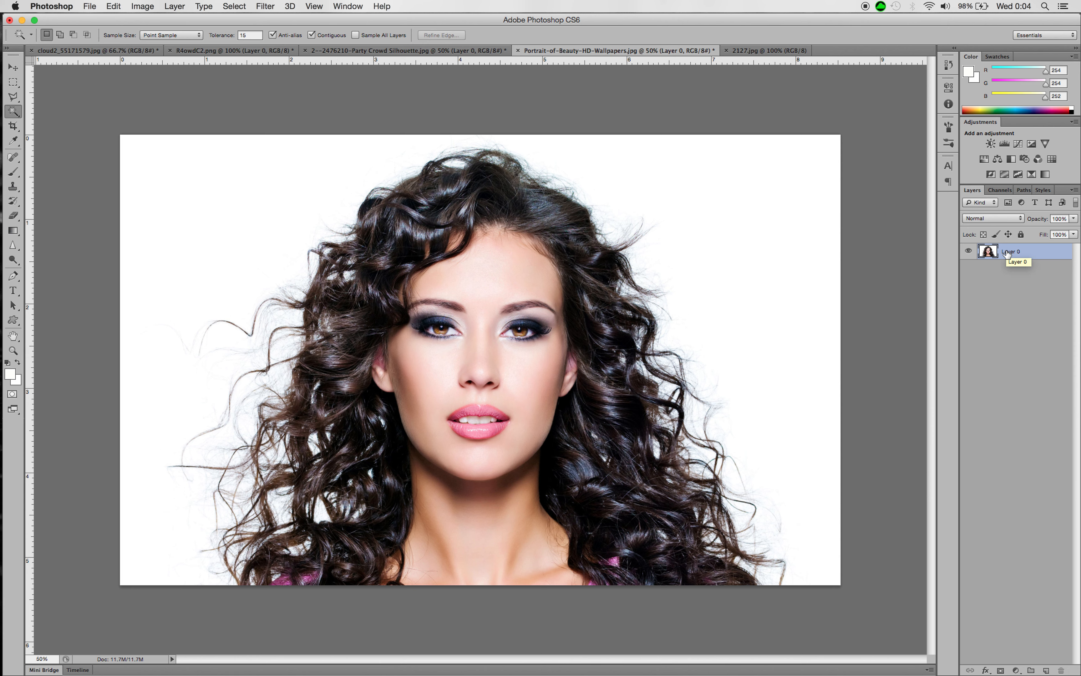
# - Zoom in to inspect the curly hair detail, then zoom back out to the whole portrait
pyautogui.press('super+equal')
pyautogui.press('super+equal')
pyautogui.press('super+minus')
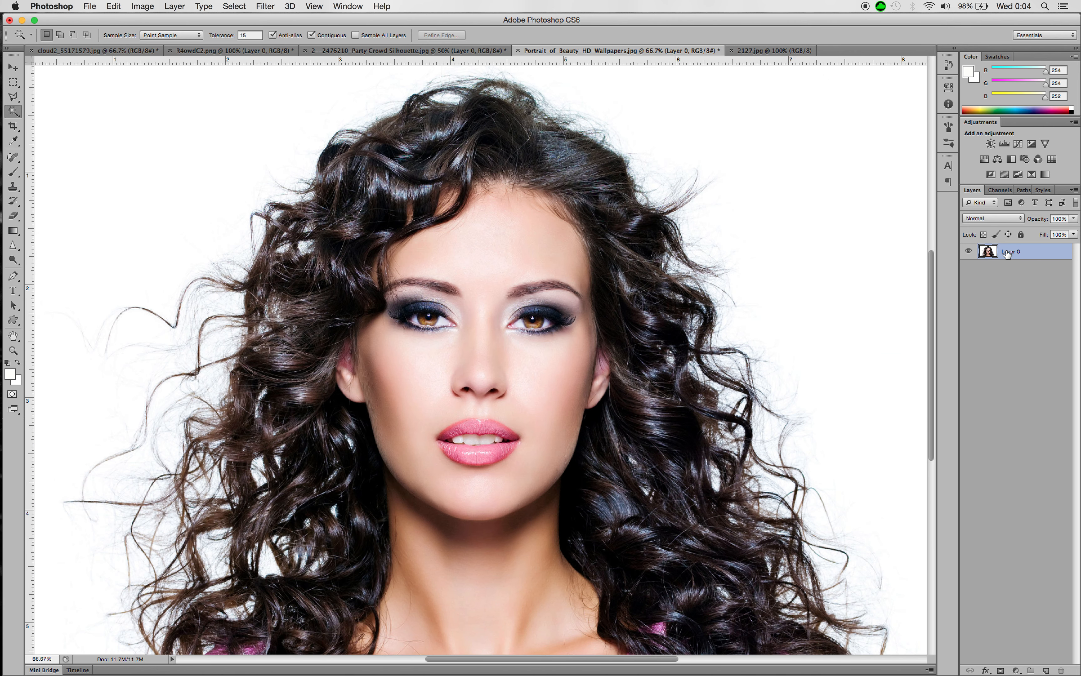
pyautogui.press('super+equal')
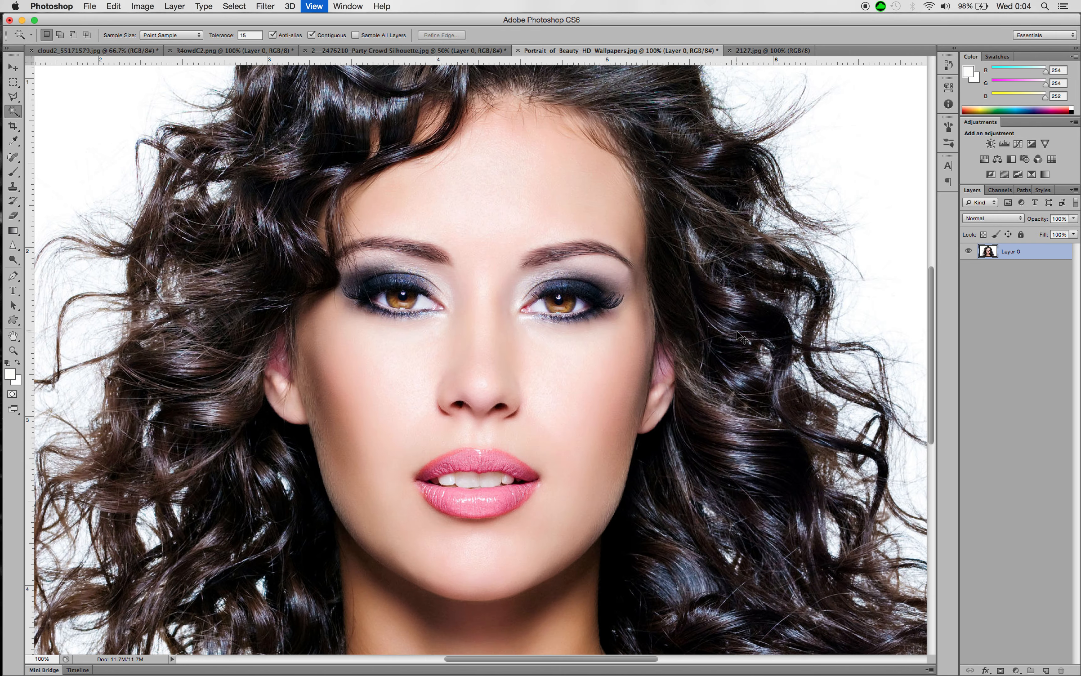
pyautogui.press('super+equal')
pyautogui.hscroll(10, 738, 332)
pyautogui.scroll(-6, 737, 332)
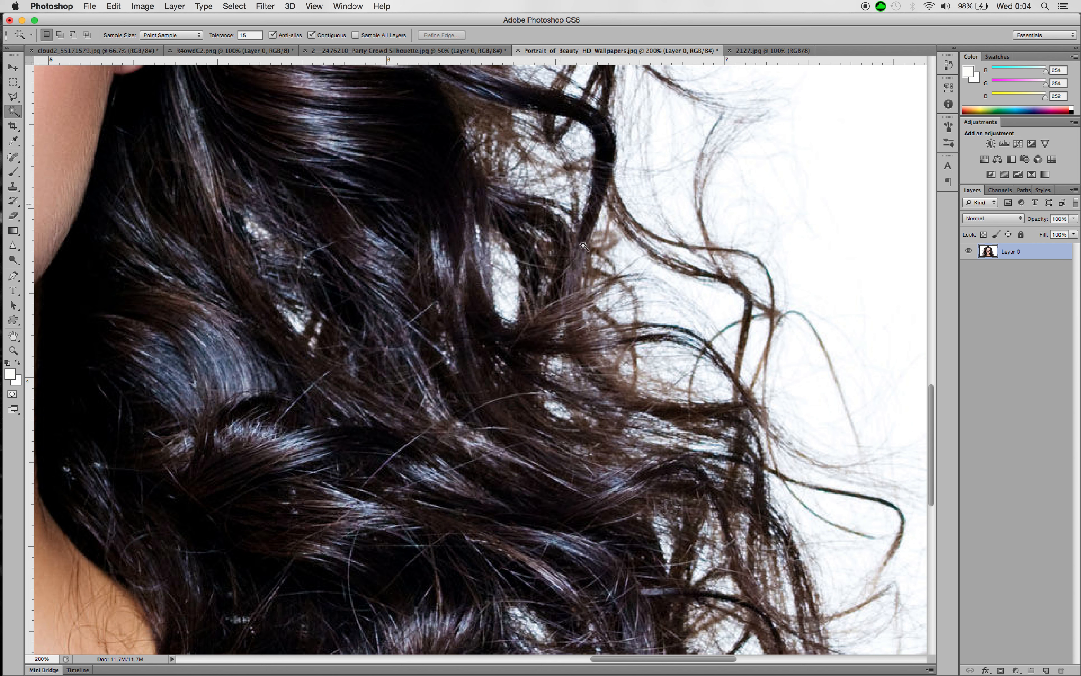
pyautogui.press('super+minus')
pyautogui.press('super+minus')
pyautogui.press('super+minus')
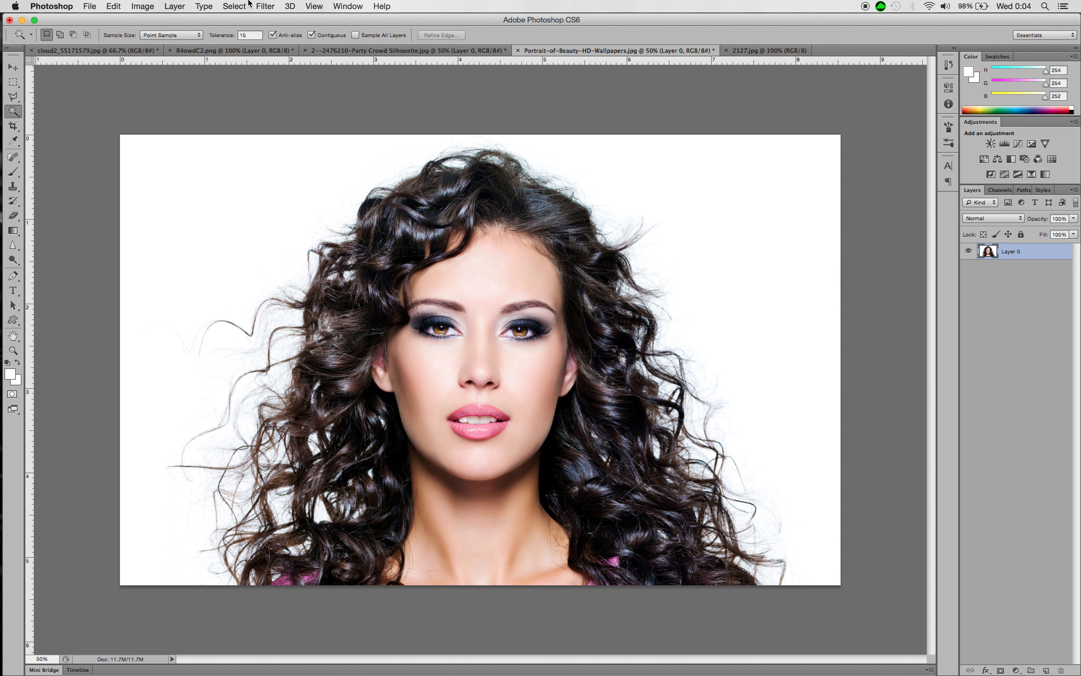
pyautogui.click(234, 6)
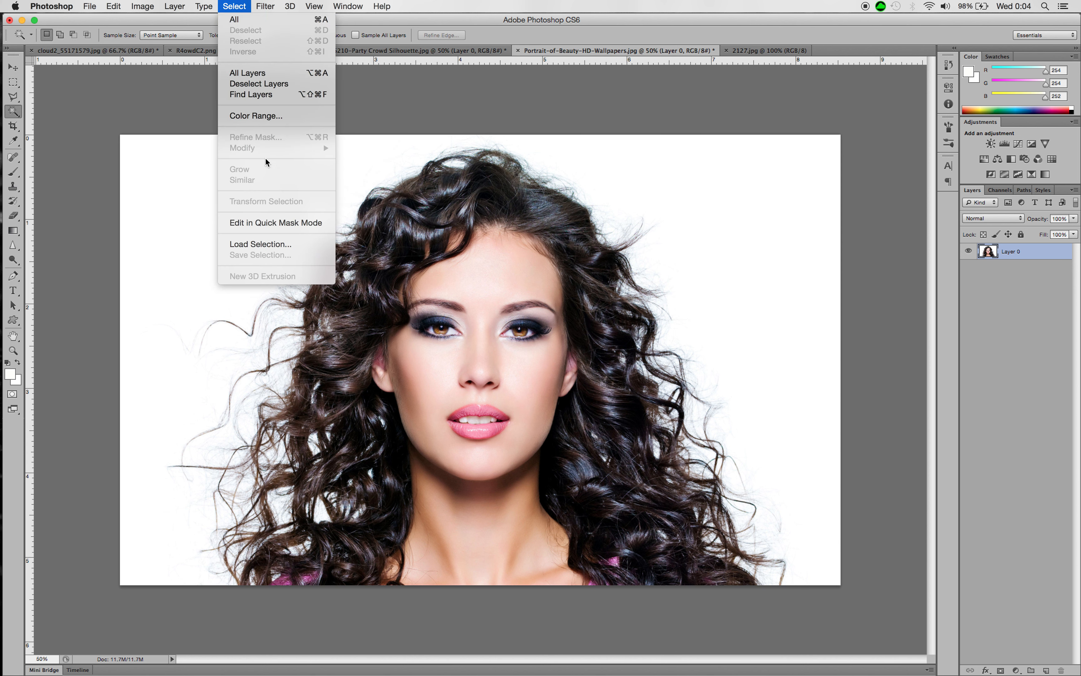
pyautogui.moveTo(173, 2)
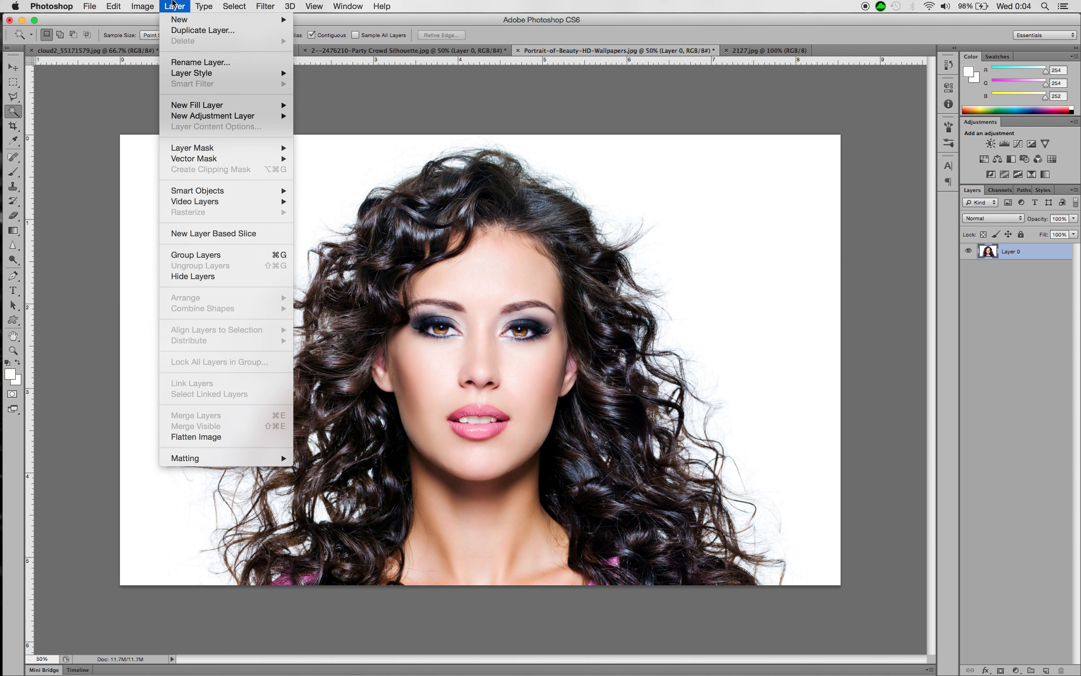
pyautogui.moveTo(138, 8)
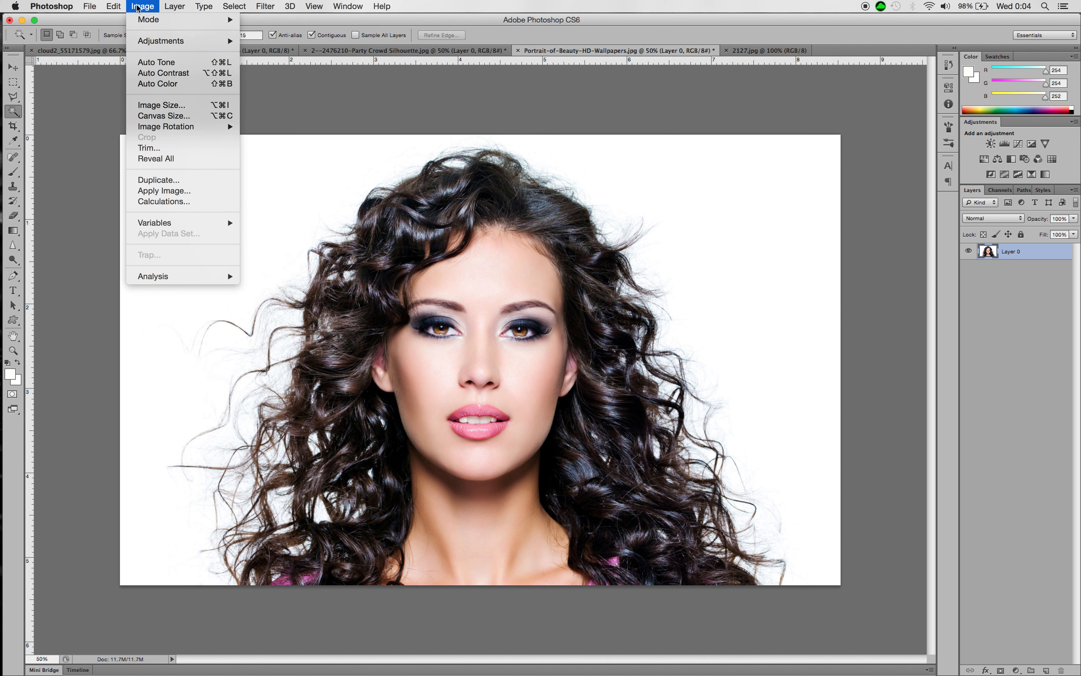
pyautogui.moveTo(217, 25)
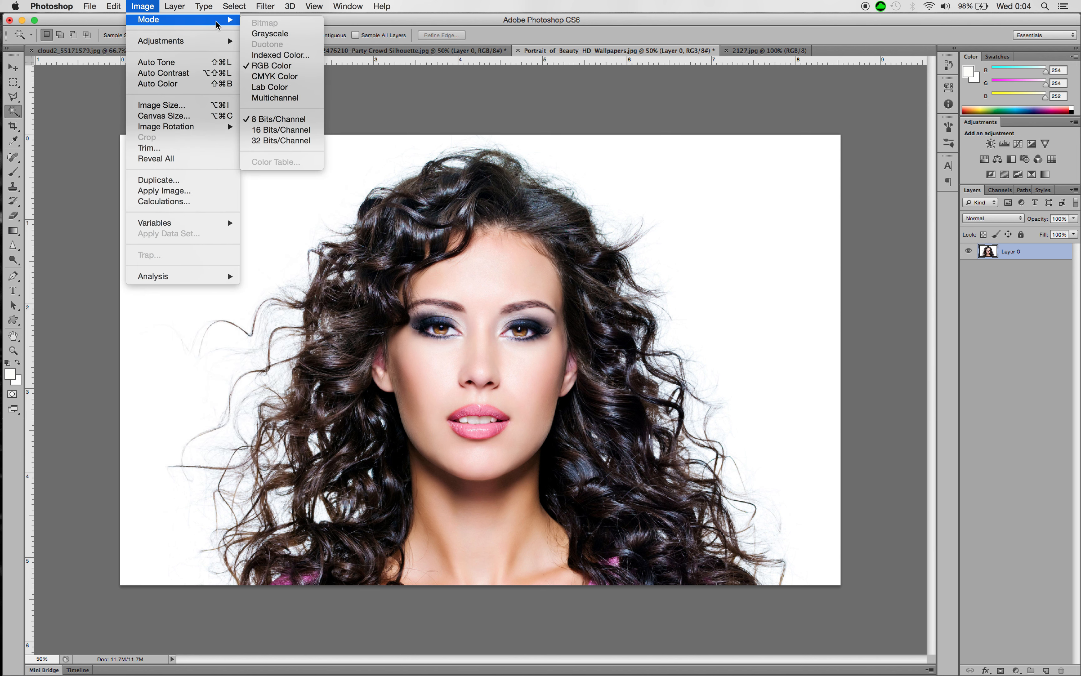
pyautogui.click(274, 130)
pyautogui.moveTo(272, 128); pyautogui.dragTo(711, 120)
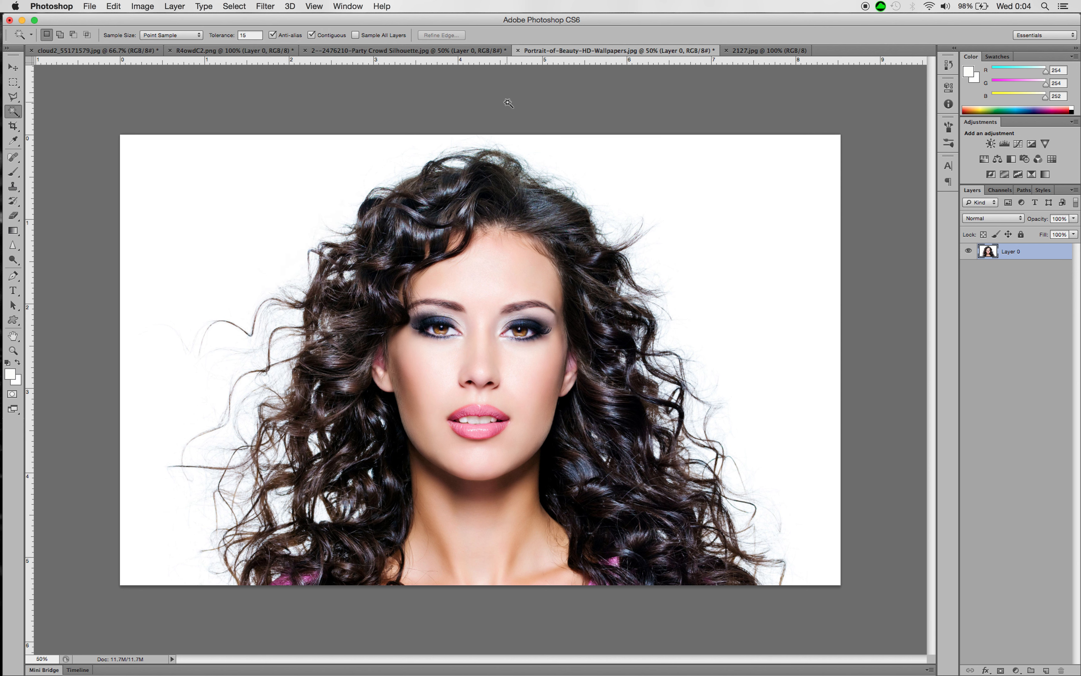
pyautogui.click(234, 6)
pyautogui.click(267, 112)
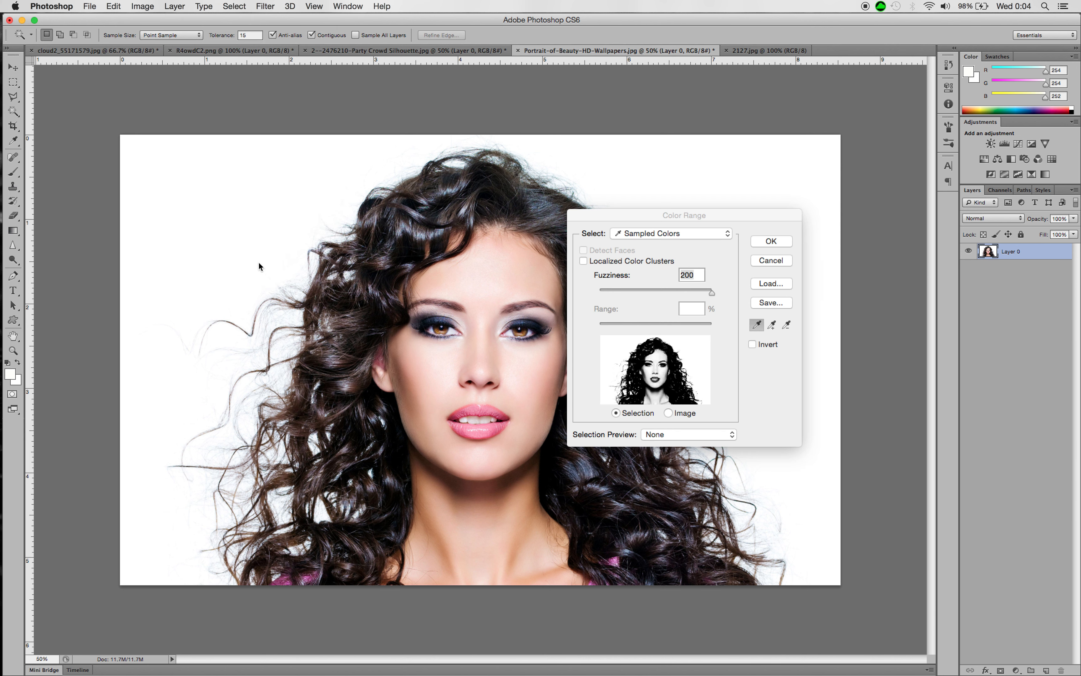
pyautogui.click(767, 244)
pyautogui.press('w')
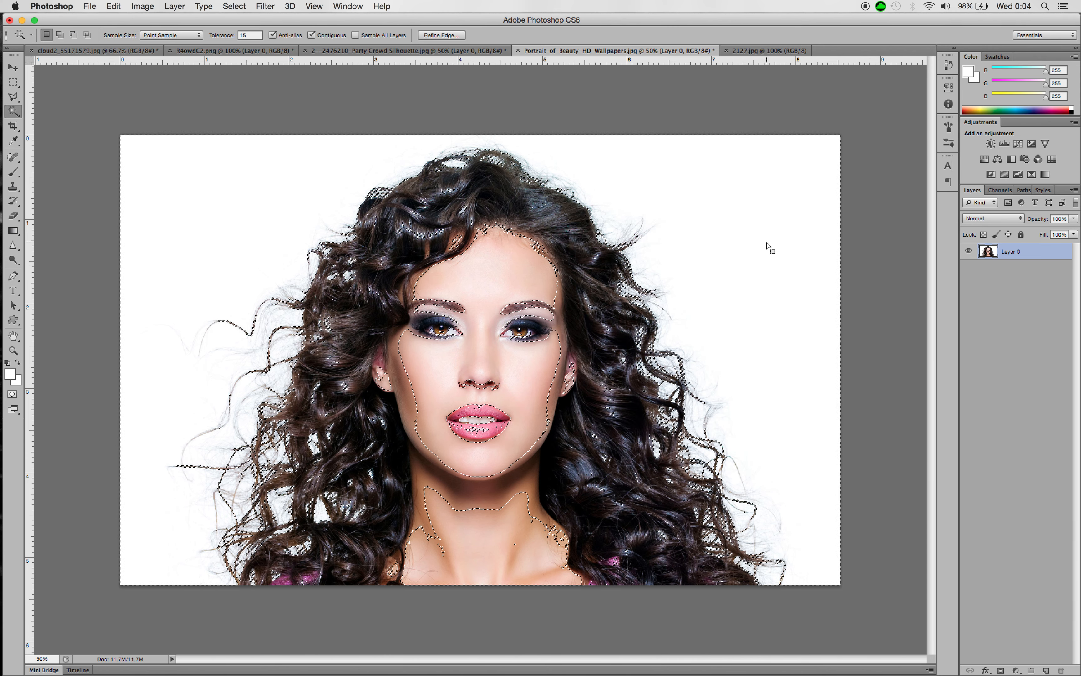
pyautogui.press('Delete')
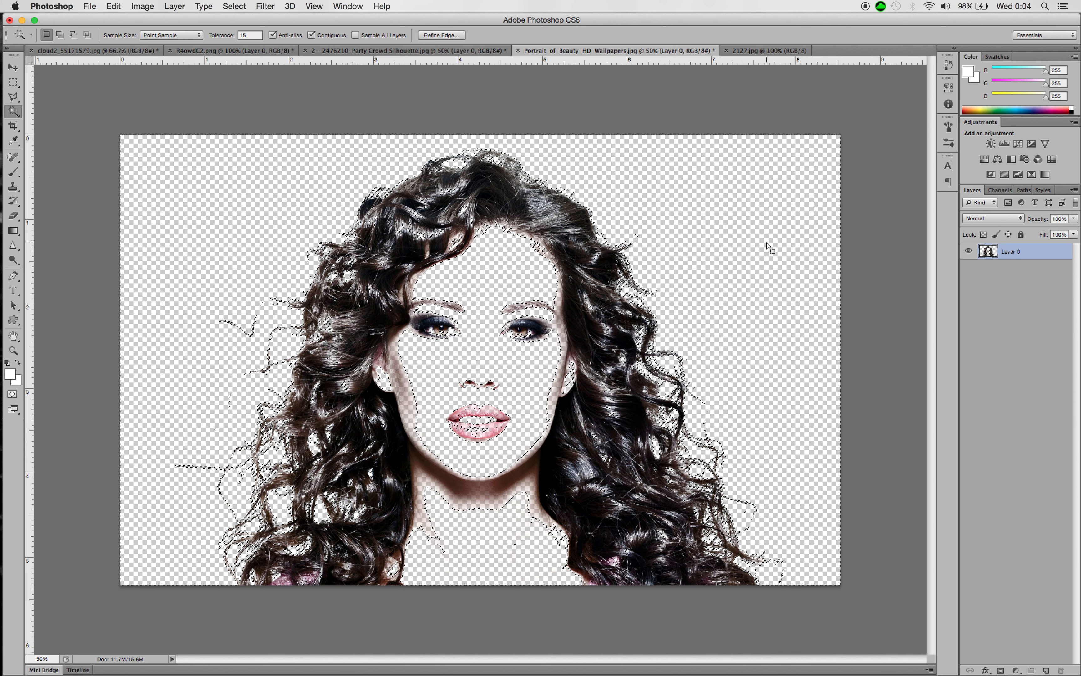
pyautogui.press('super+d')
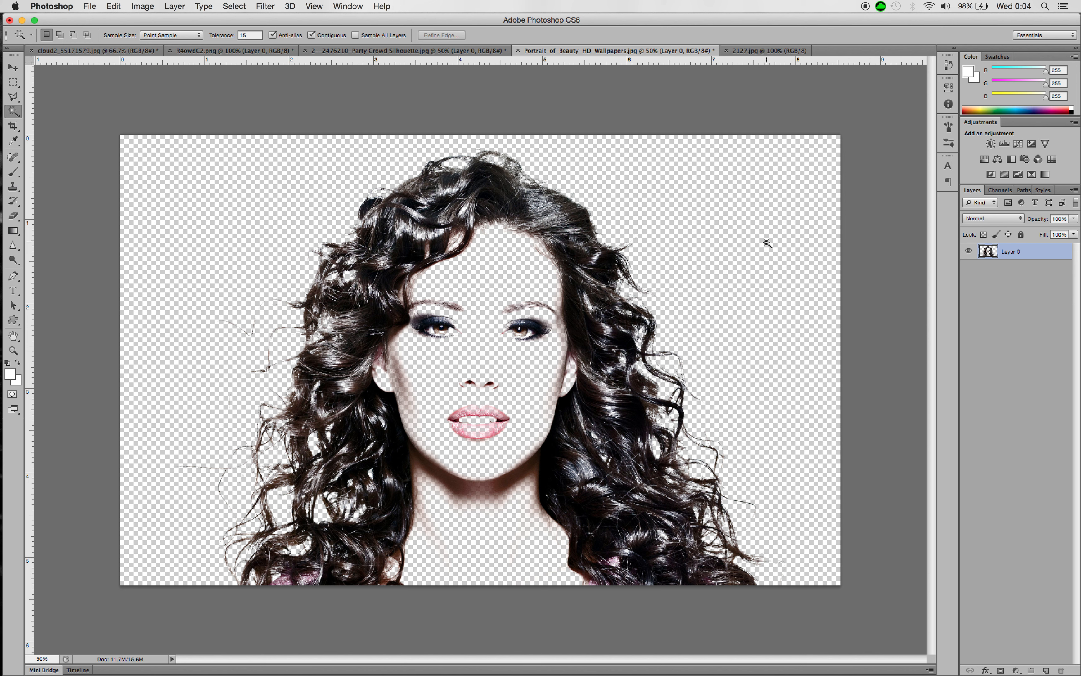
pyautogui.press('alt+super+z')
pyautogui.press('alt+super+z')
pyautogui.press('alt+super+z')
pyautogui.press('alt+super+z')
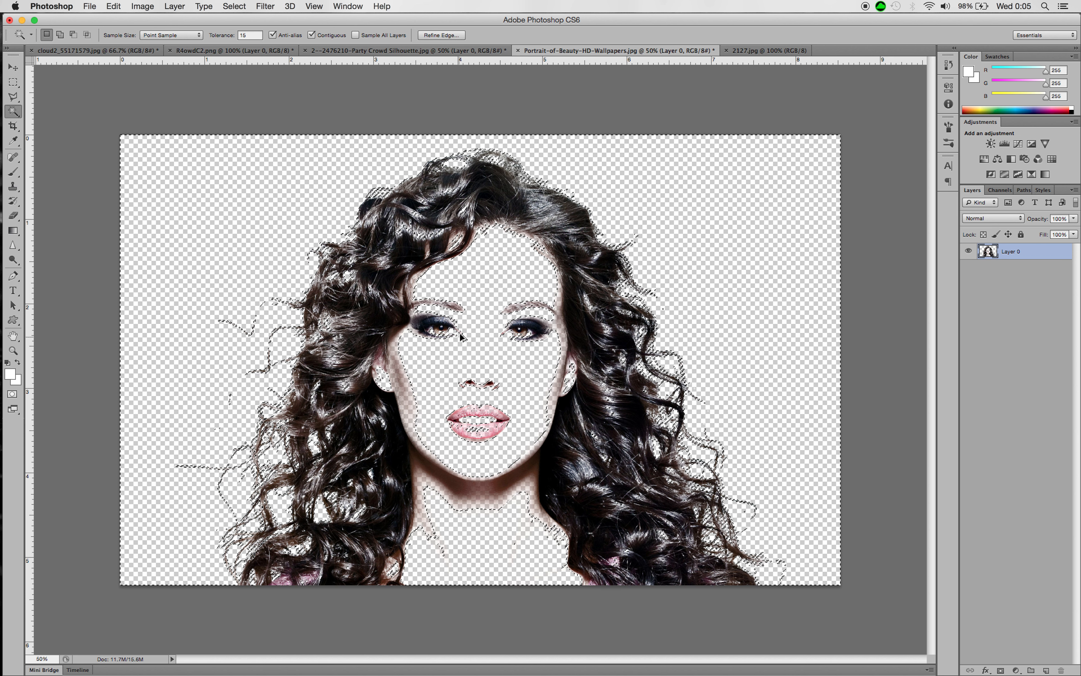
pyautogui.press('alt+super+z')
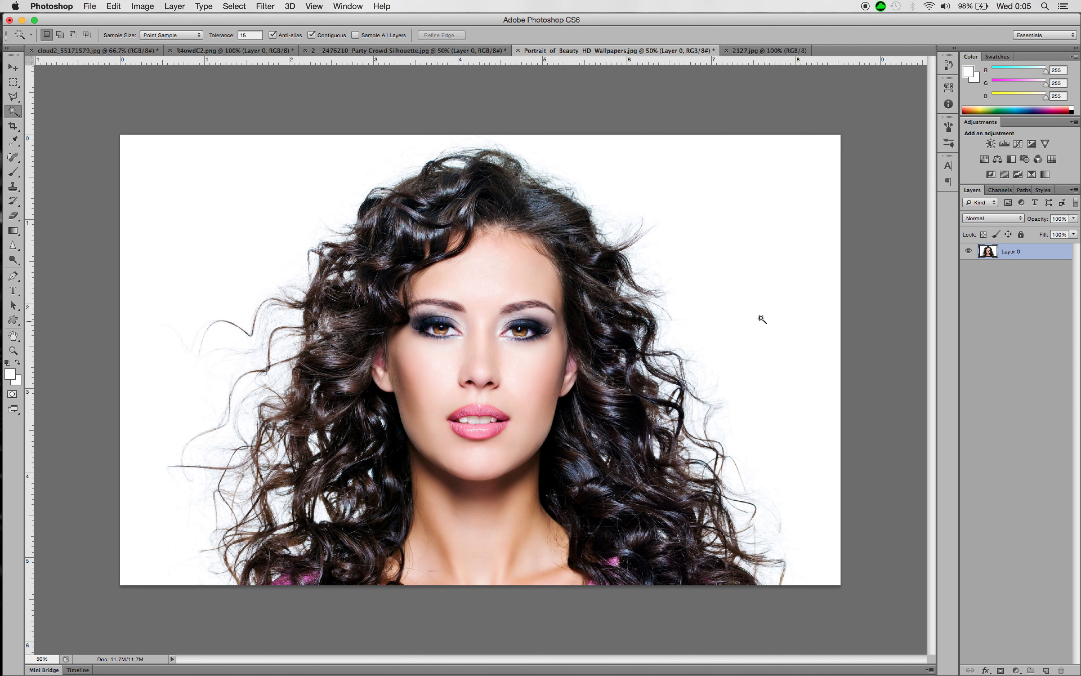
# - In the Channels panel, compare the Red, Green and Blue channels one at a time
pyautogui.click(1001, 190)
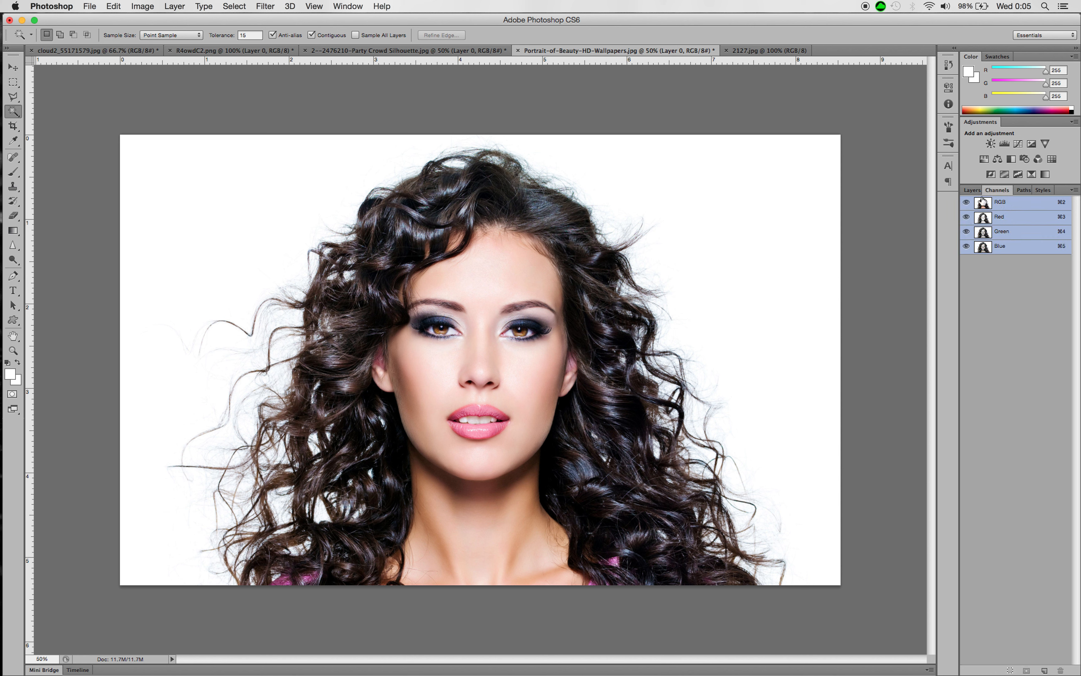
pyautogui.click(974, 192)
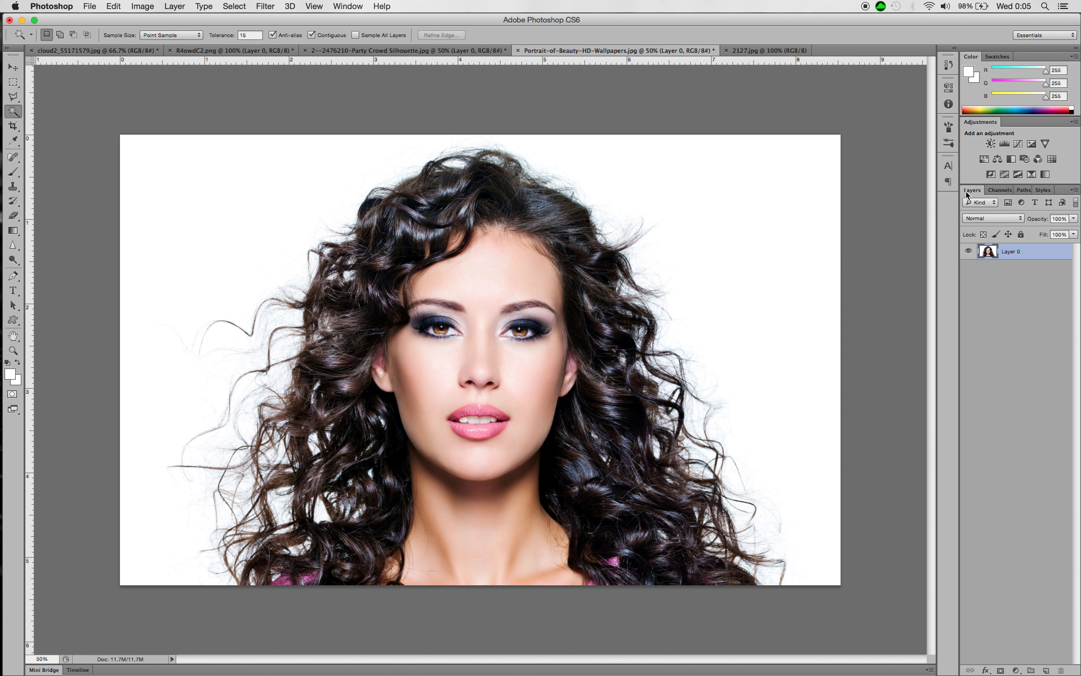
pyautogui.click(998, 194)
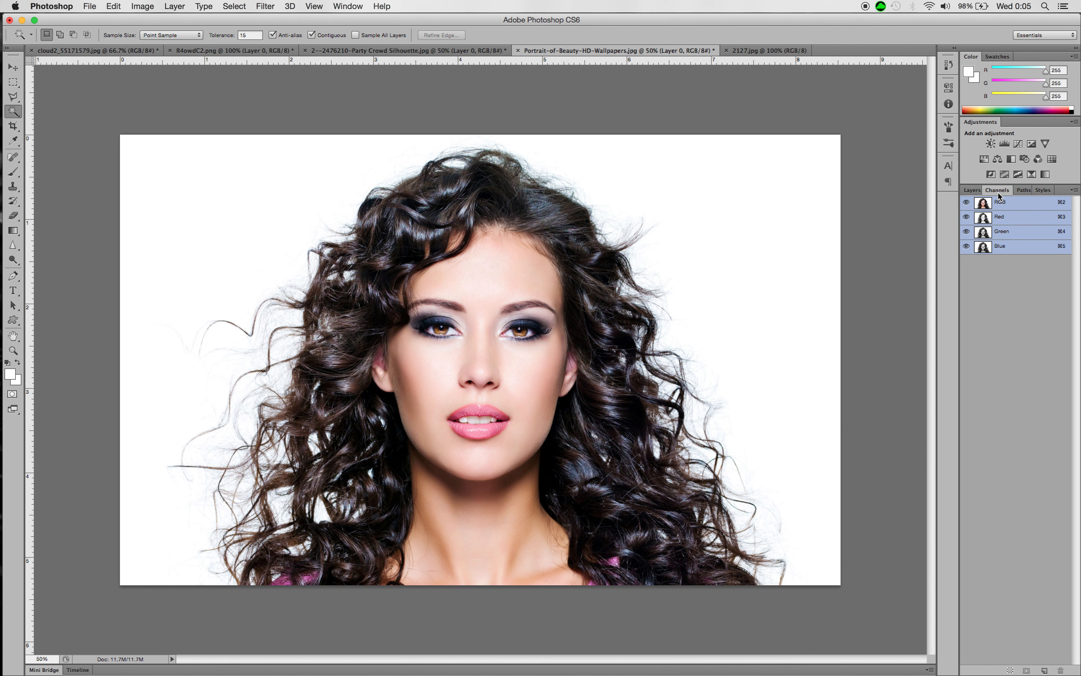
pyautogui.click(1000, 217)
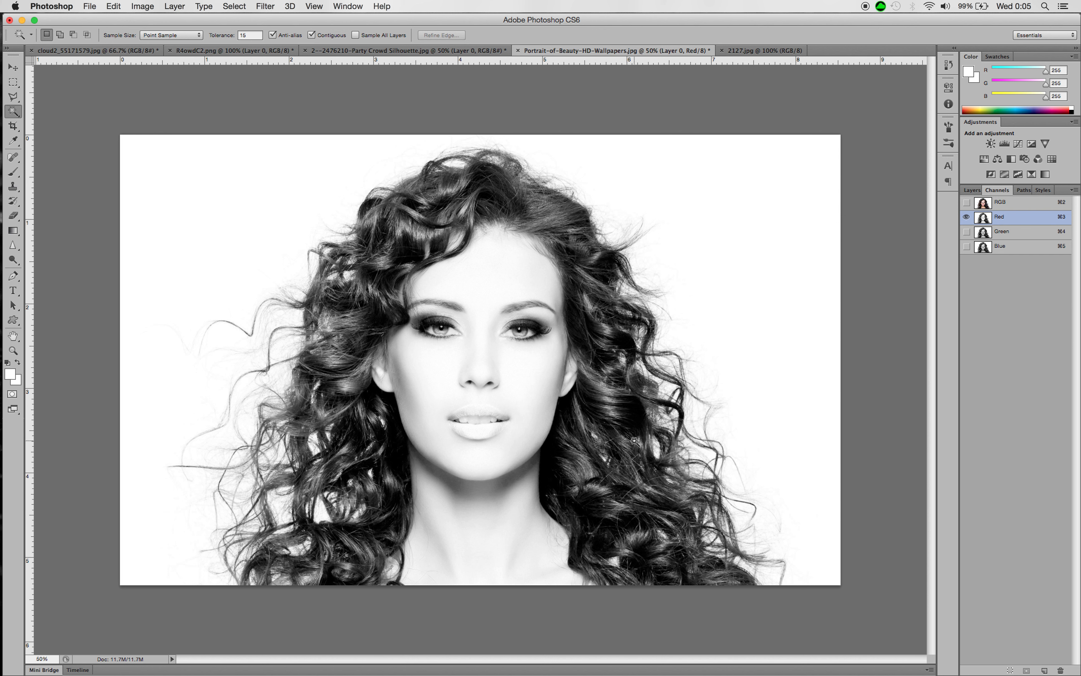
pyautogui.click(1009, 233)
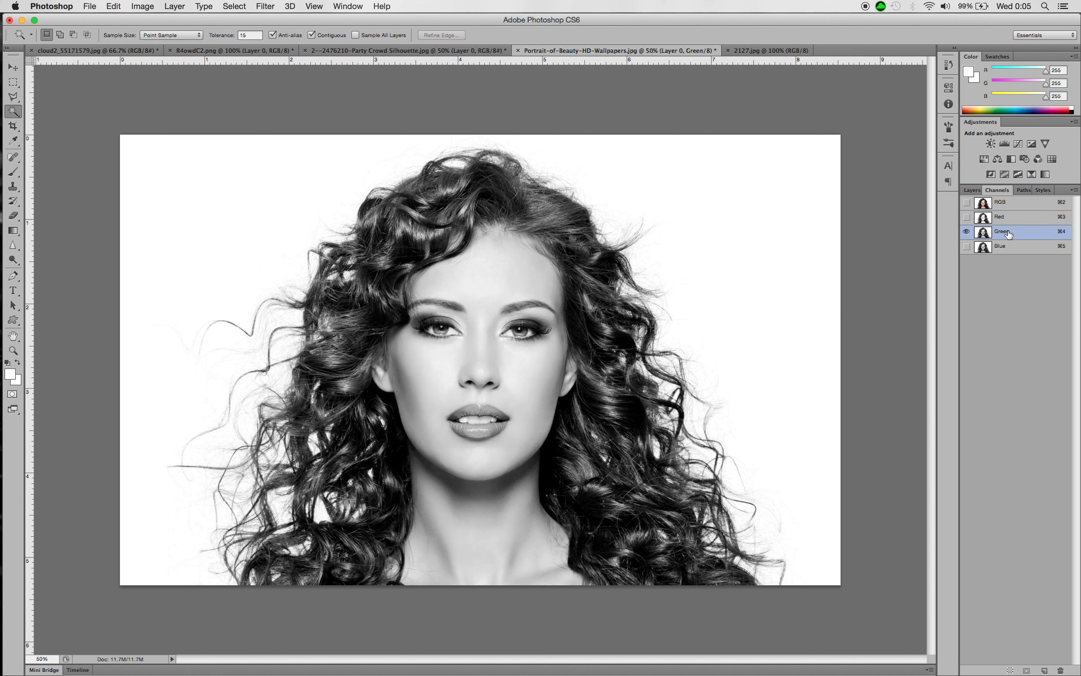
pyautogui.click(1009, 219)
pyautogui.click(1008, 232)
pyautogui.click(1019, 248)
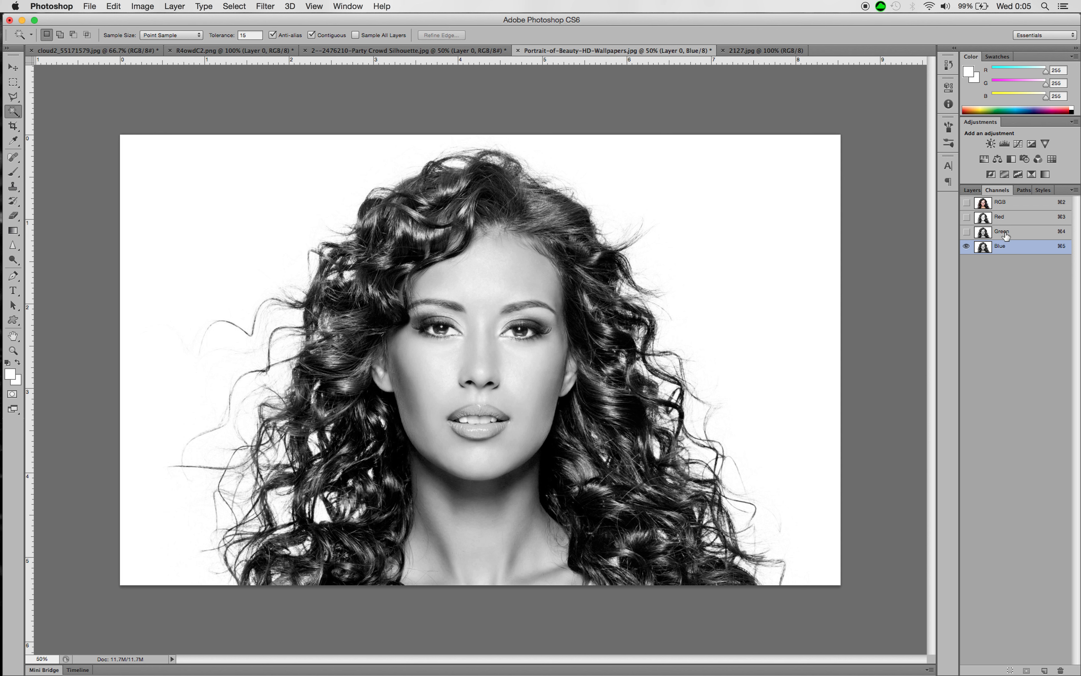
pyautogui.click(1005, 233)
pyautogui.click(1008, 247)
pyautogui.click(1011, 234)
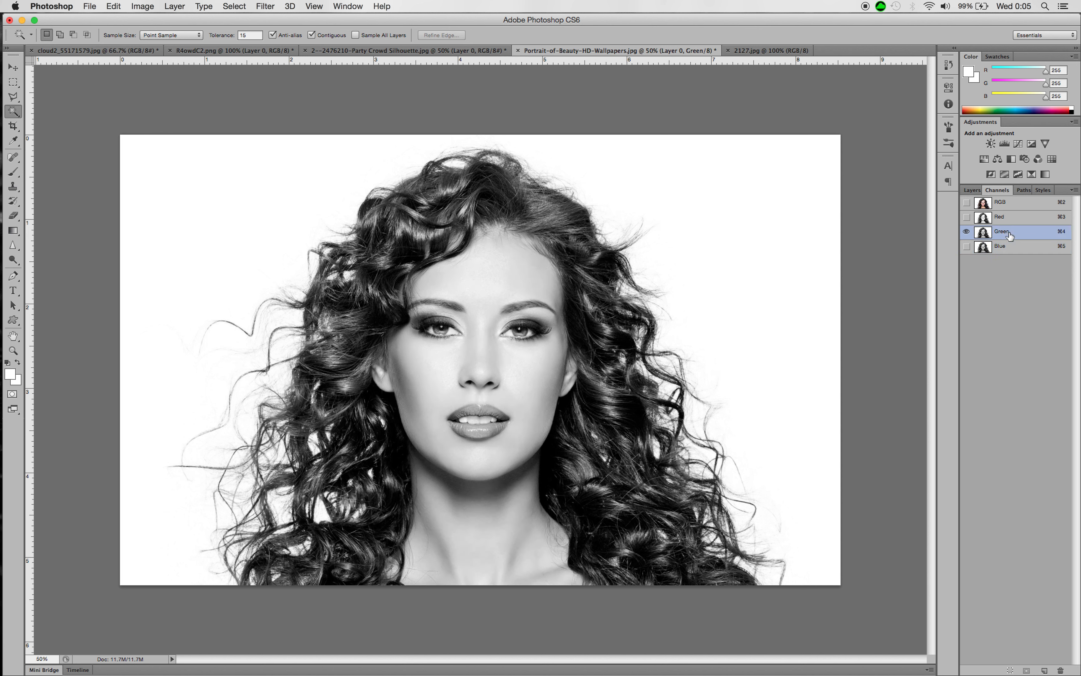
pyautogui.click(1012, 247)
pyautogui.click(1017, 232)
# - Duplicate the Green channel and view only the Green copy channel
pyautogui.rightClick(1022, 231)
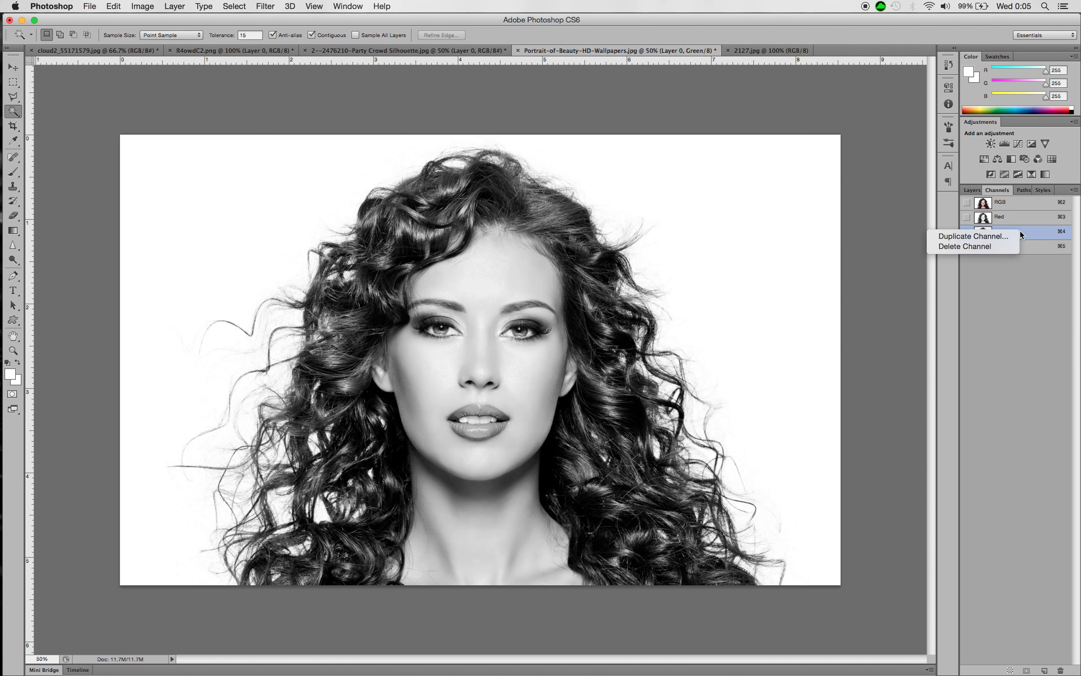
pyautogui.click(1005, 236)
pyautogui.press('Return')
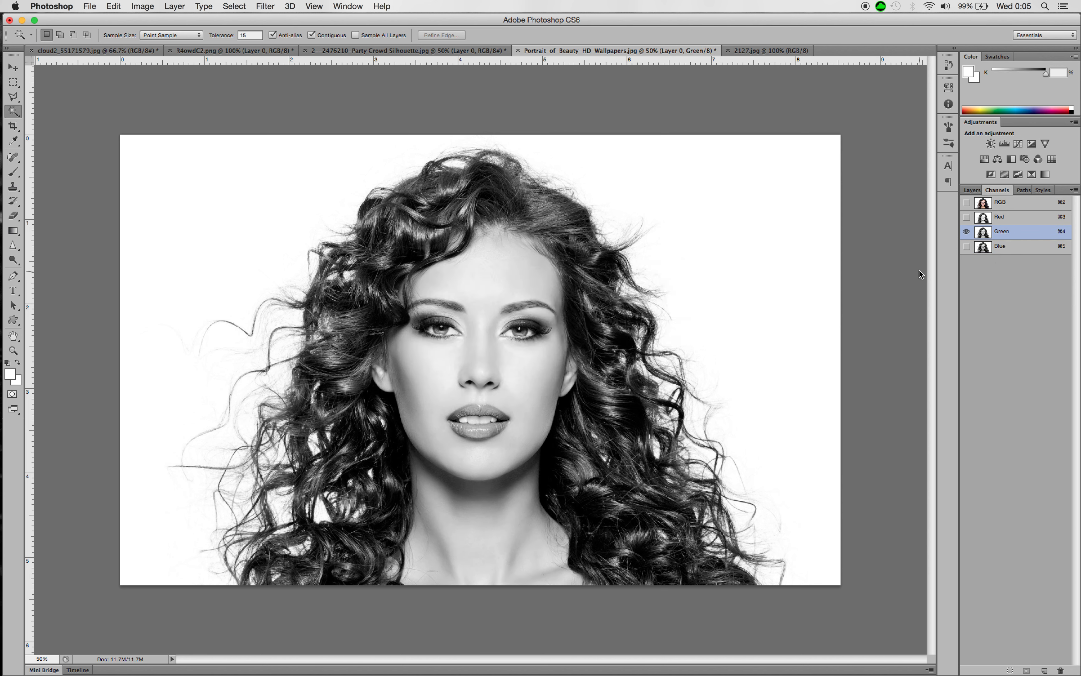
pyautogui.click(967, 262)
pyautogui.click(967, 231)
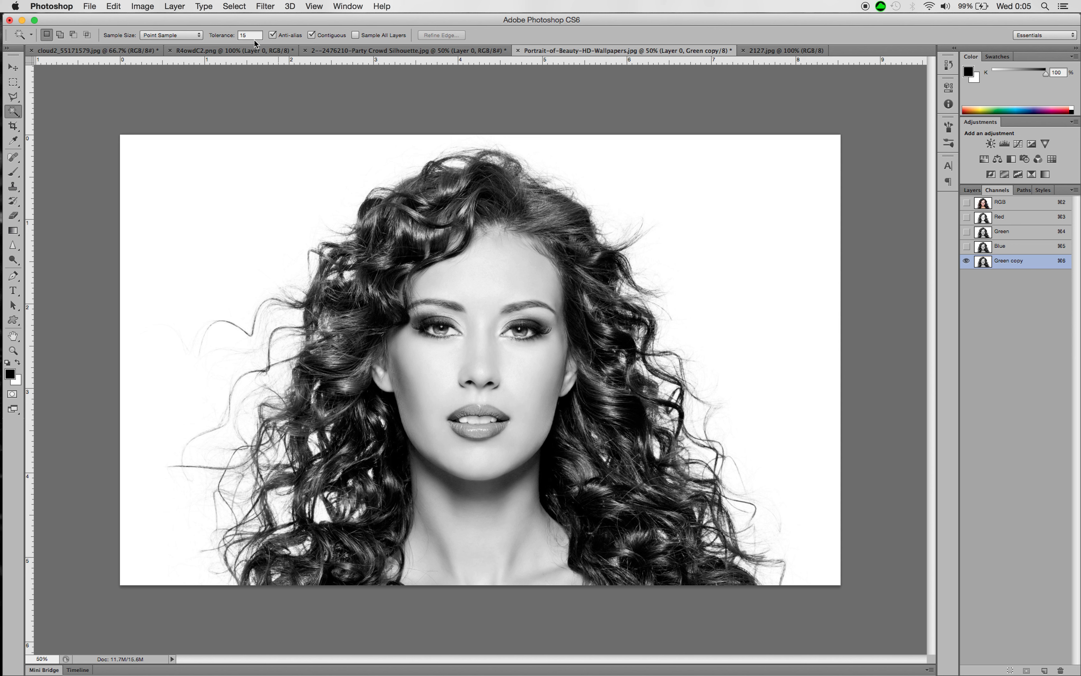
# - Apply Levels to the Green copy channel with input levels 77, 0.23 and 255
pyautogui.click(188, 5)
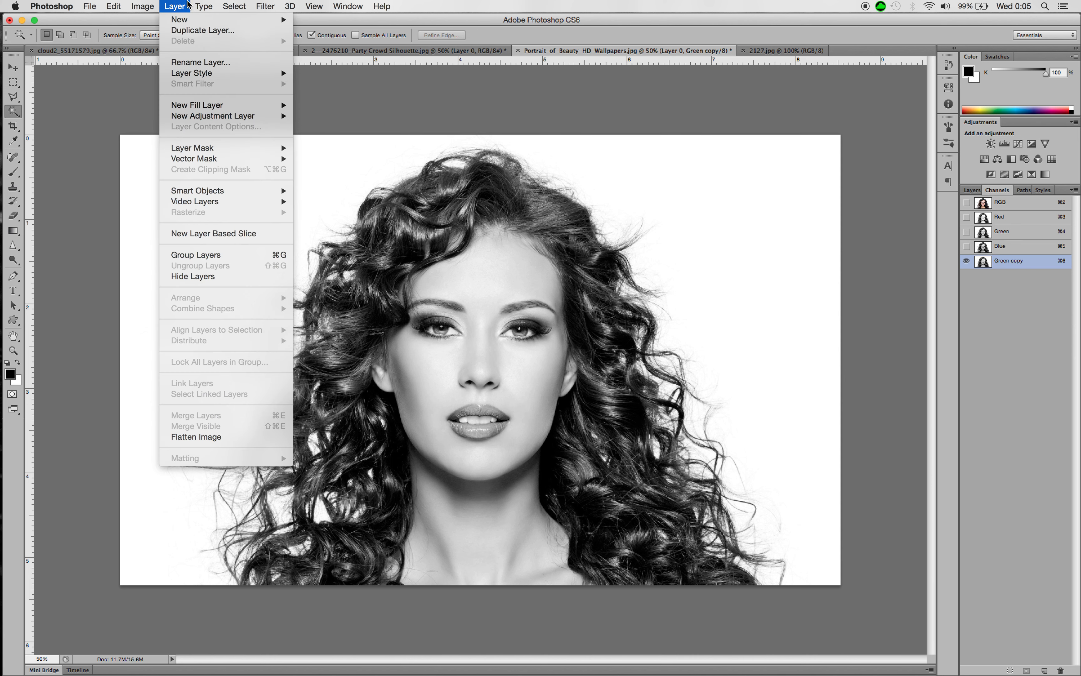
pyautogui.moveTo(143, 6)
pyautogui.moveTo(156, 40)
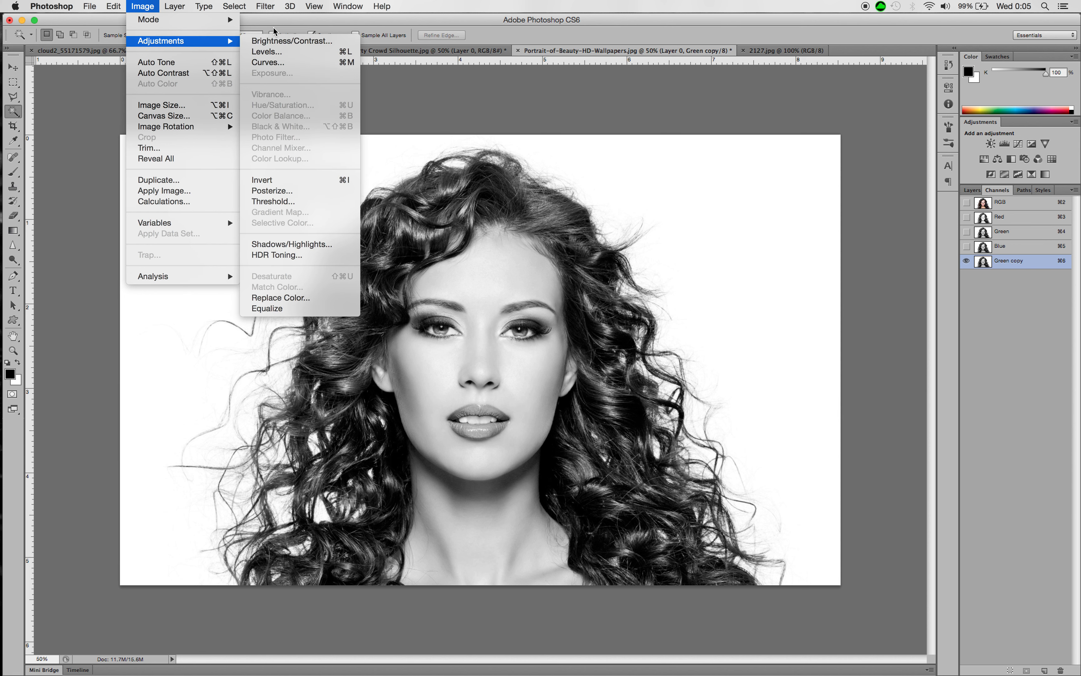
pyautogui.click(276, 53)
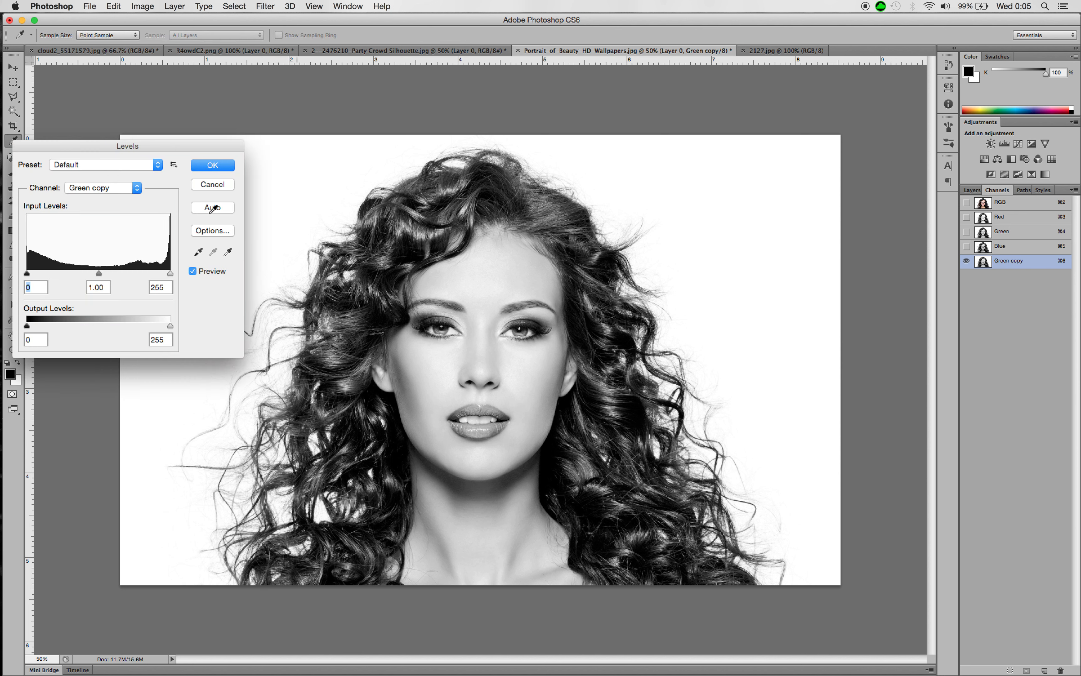
pyautogui.moveTo(28, 276); pyautogui.dragTo(155, 282)
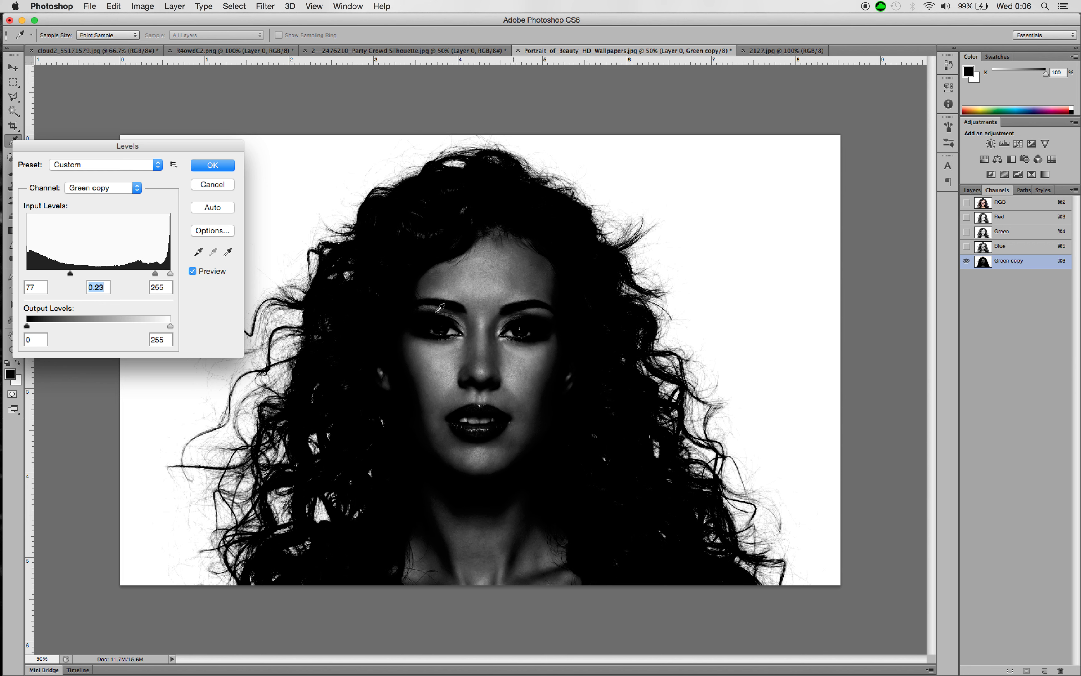
pyautogui.click(217, 167)
# - Paint over the face, neck and grey spots in black with a 175 px brush
pyautogui.press('w')
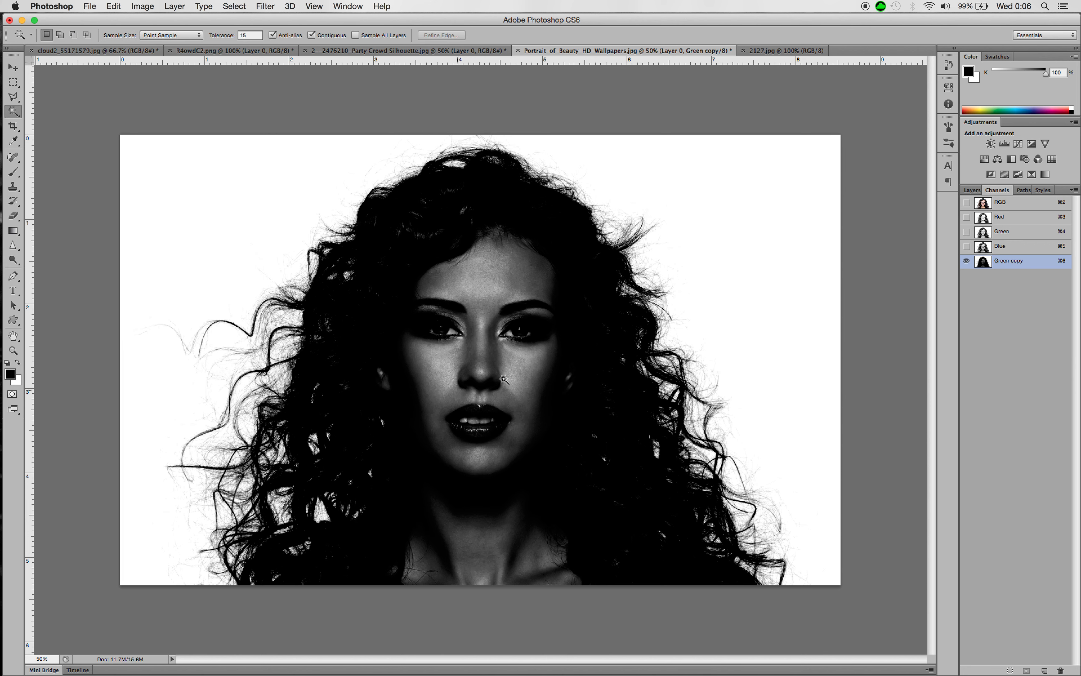
pyautogui.press('b')
pyautogui.moveTo(495, 235)
pyautogui.mouseDown()
pyautogui.moveTo(533, 273)
pyautogui.moveTo(471, 221)
pyautogui.moveTo(533, 343)
pyautogui.moveTo(461, 283)
pyautogui.moveTo(438, 223)
pyautogui.moveTo(471, 288)
pyautogui.moveTo(403, 295)
pyautogui.moveTo(434, 384)
pyautogui.moveTo(486, 438)
pyautogui.moveTo(452, 328)
pyautogui.moveTo(509, 402)
pyautogui.moveTo(432, 281)
pyautogui.moveTo(449, 438)
pyautogui.moveTo(416, 433)
pyautogui.moveTo(451, 430)
pyautogui.moveTo(451, 419)
pyautogui.moveTo(388, 365)
pyautogui.moveTo(390, 393)
pyautogui.moveTo(508, 375)
pyautogui.moveTo(545, 441)
pyautogui.moveTo(558, 410)
pyautogui.moveTo(608, 461)
pyautogui.moveTo(560, 383)
pyautogui.moveTo(664, 561)
pyautogui.moveTo(634, 520)
pyautogui.moveTo(653, 540)
pyautogui.moveTo(597, 584)
pyautogui.moveTo(567, 574)
pyautogui.moveTo(512, 530)
pyautogui.moveTo(510, 506)
pyautogui.moveTo(535, 589)
pyautogui.moveTo(433, 497)
pyautogui.moveTo(508, 600)
pyautogui.moveTo(423, 584)
pyautogui.moveTo(410, 536)
pyautogui.mouseUp()
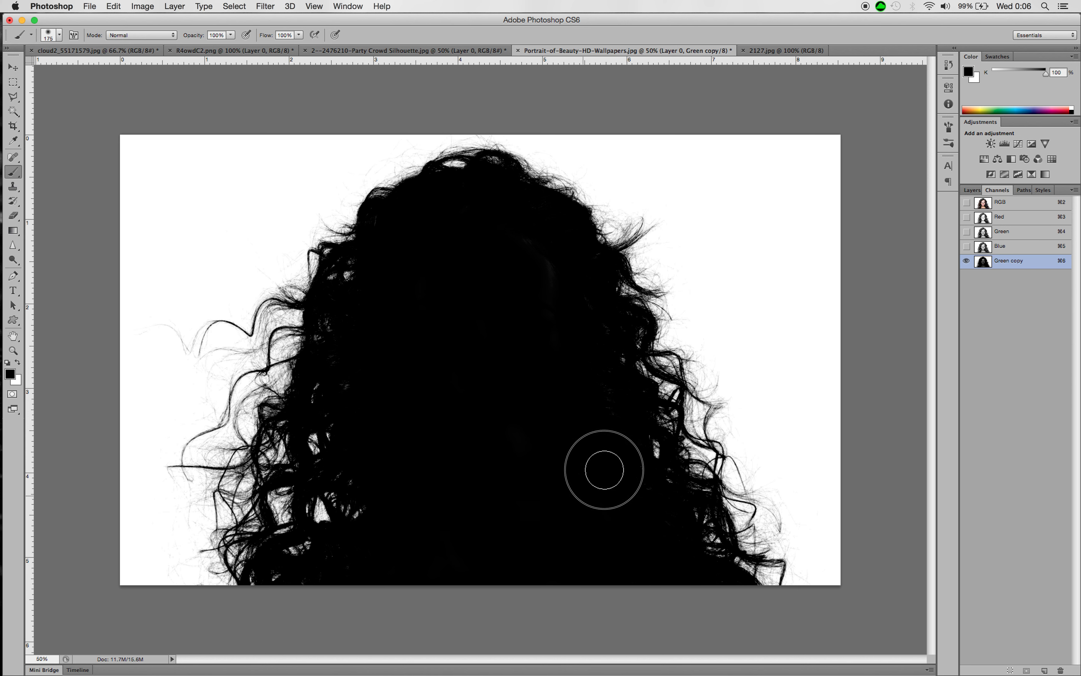
pyautogui.moveTo(630, 468)
pyautogui.mouseDown()
pyautogui.moveTo(502, 532)
pyautogui.moveTo(383, 549)
pyautogui.moveTo(336, 574)
pyautogui.moveTo(360, 564)
pyautogui.mouseUp()
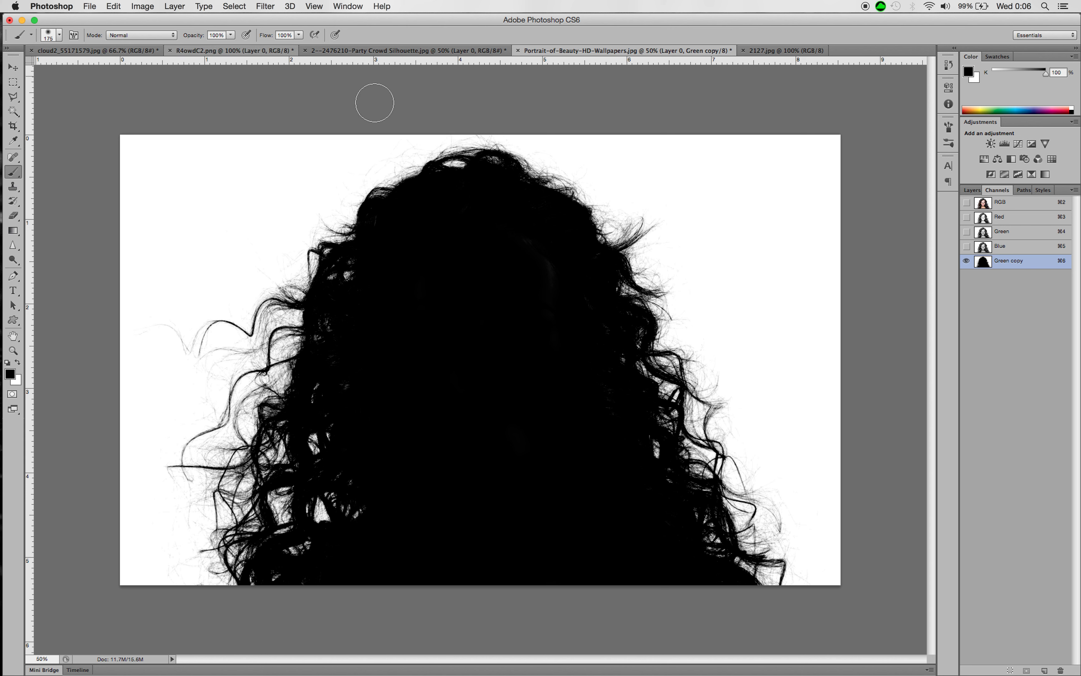
# - Select the white background around the hair with Color Range at Fuzziness 200
pyautogui.press('v')
pyautogui.click(257, 6)
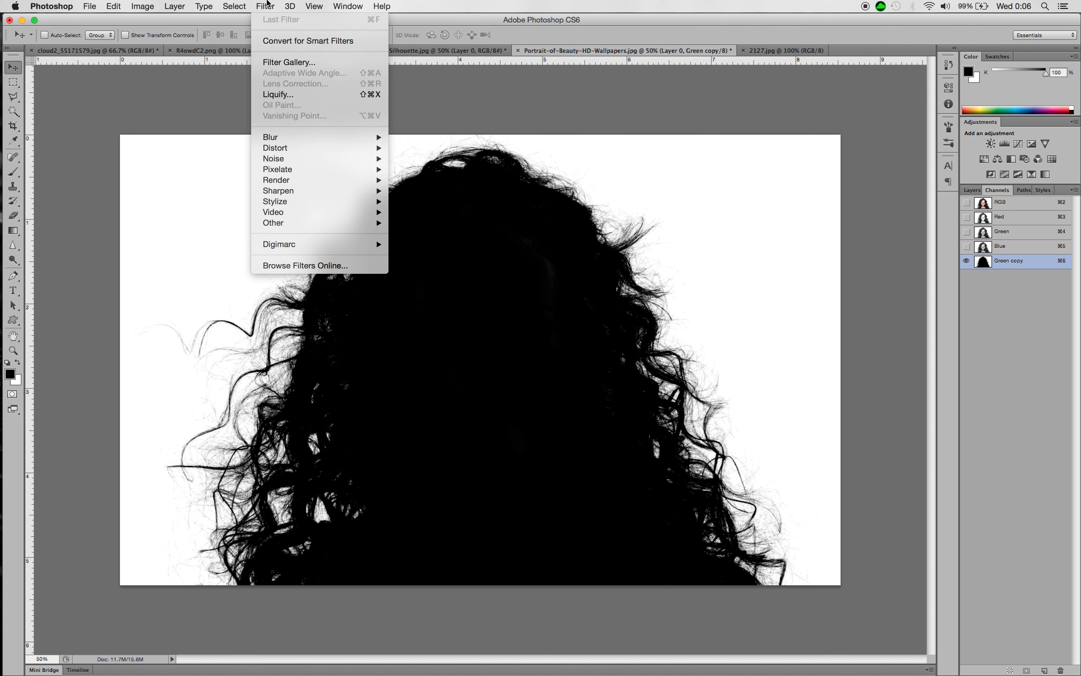
pyautogui.moveTo(240, 3)
pyautogui.click(264, 115)
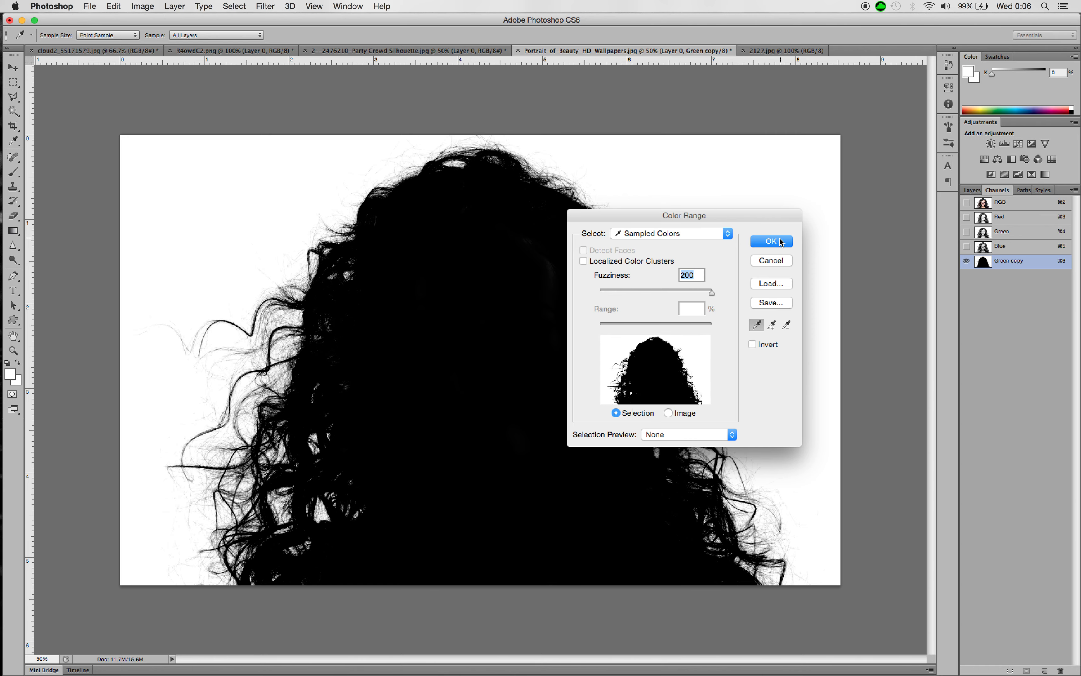
pyautogui.click(779, 241)
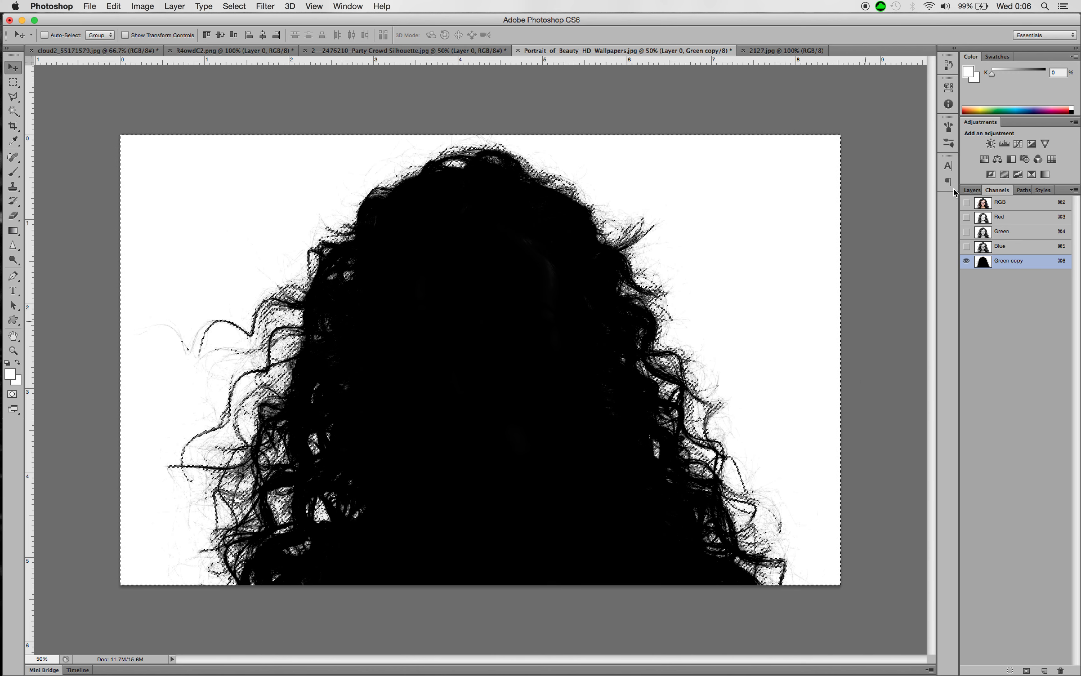
# - Show the RGB channels again, delete the Green copy channel, and return to Layers
pyautogui.click(966, 202)
pyautogui.press('d')
pyautogui.doubleClick(1010, 261)
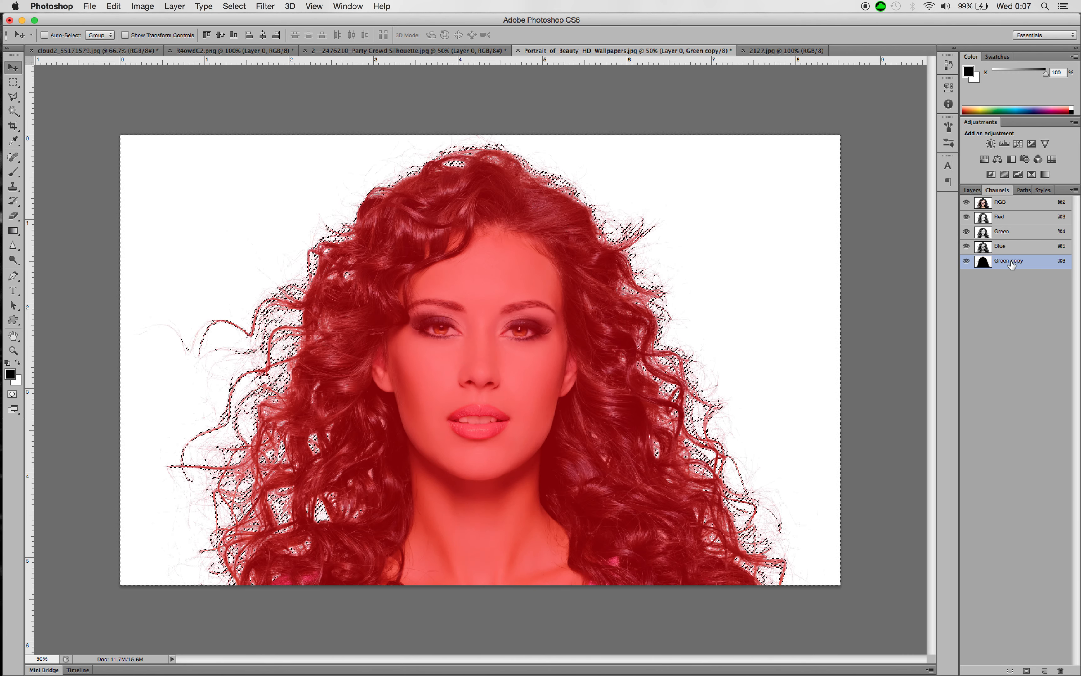
pyautogui.rightClick(1034, 261)
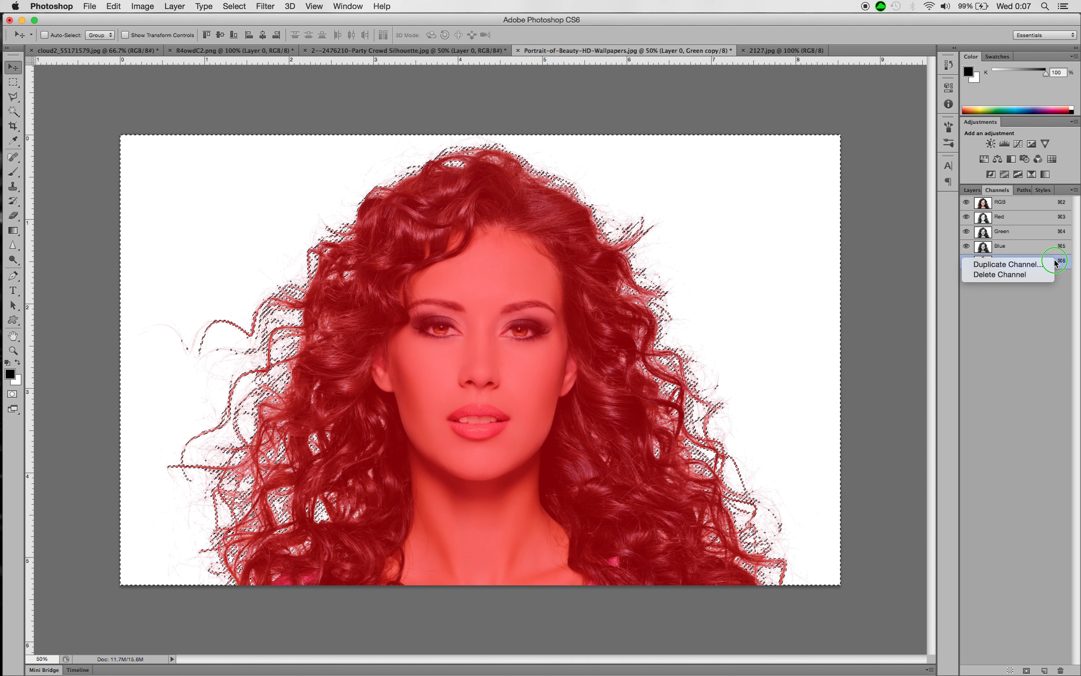
pyautogui.click(1010, 274)
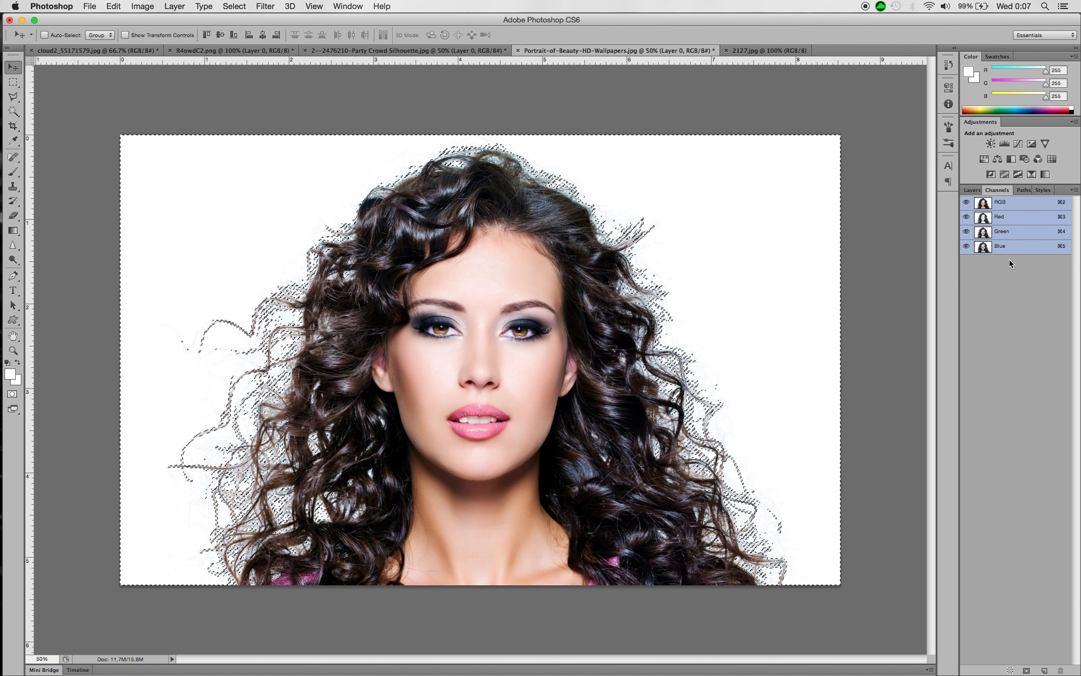
pyautogui.click(972, 190)
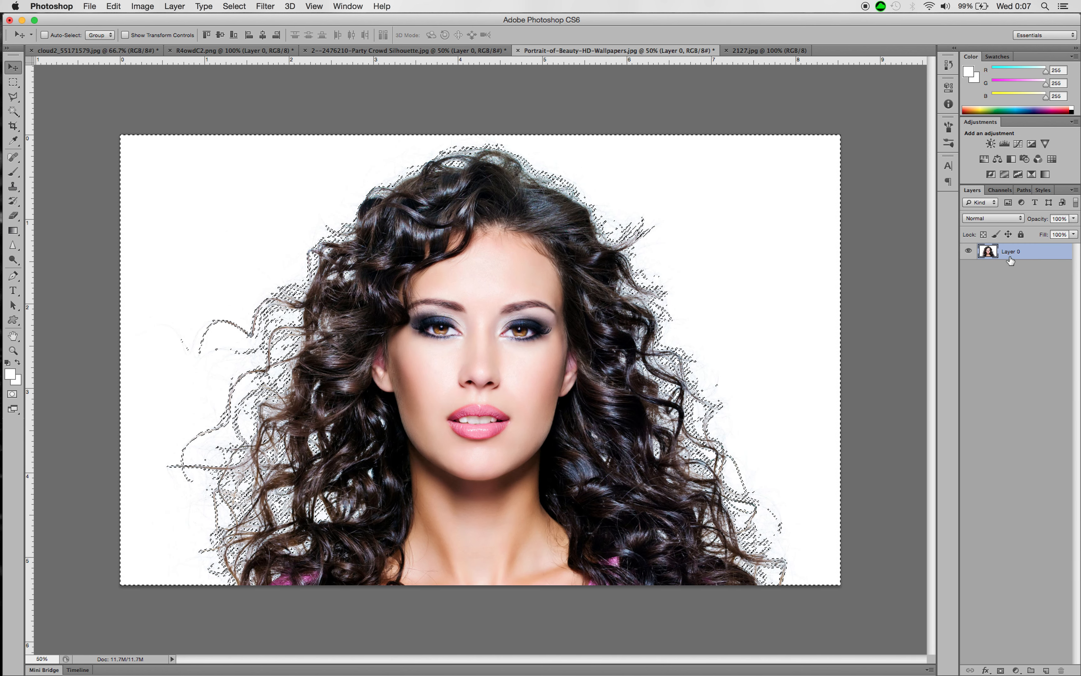
# - Delete the selected white background to transparency and deselect, zooming in on the hair
pyautogui.press('Delete')
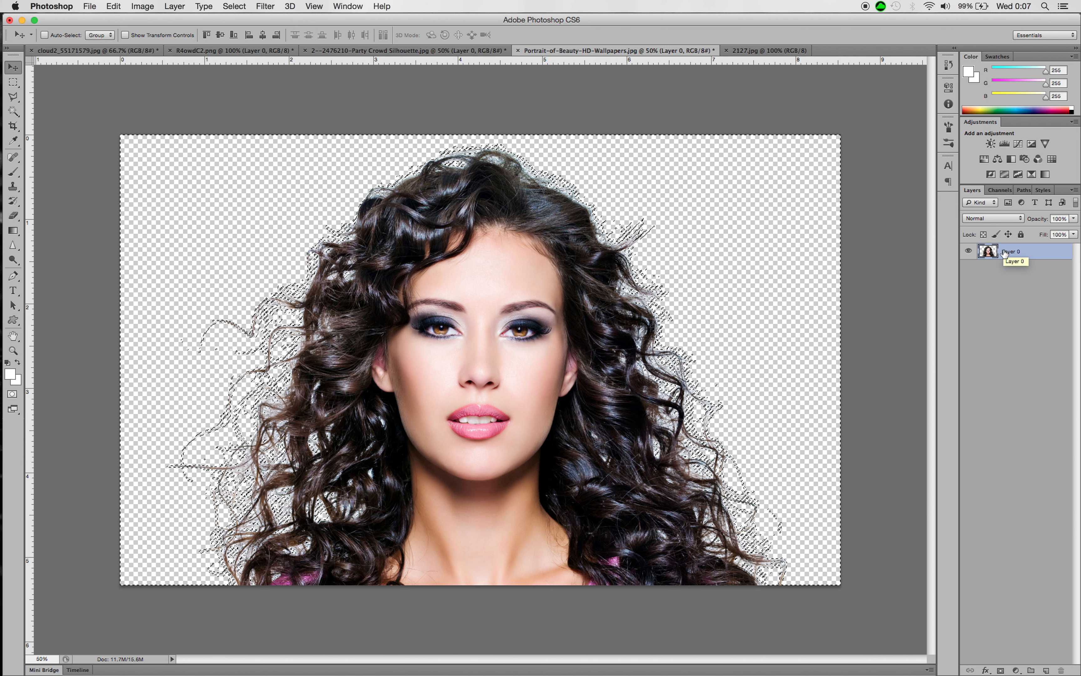
pyautogui.press('super+d')
pyautogui.press('super+equal')
pyautogui.press('super+equal')
pyautogui.press('super+equal')
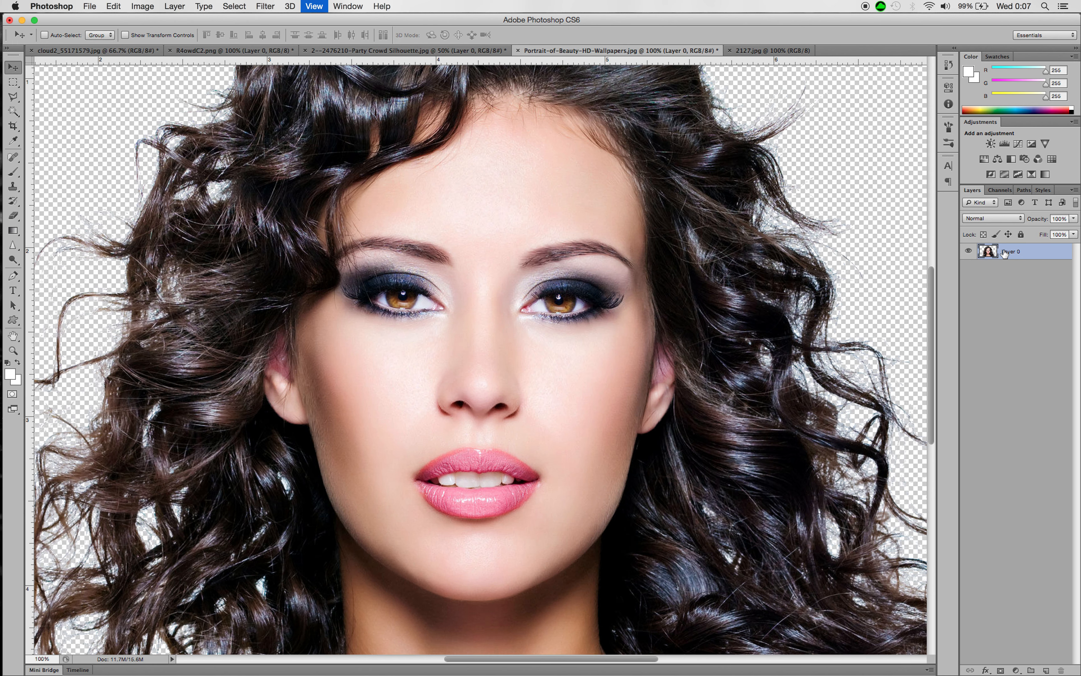
pyautogui.hscroll(10, 743, 283)
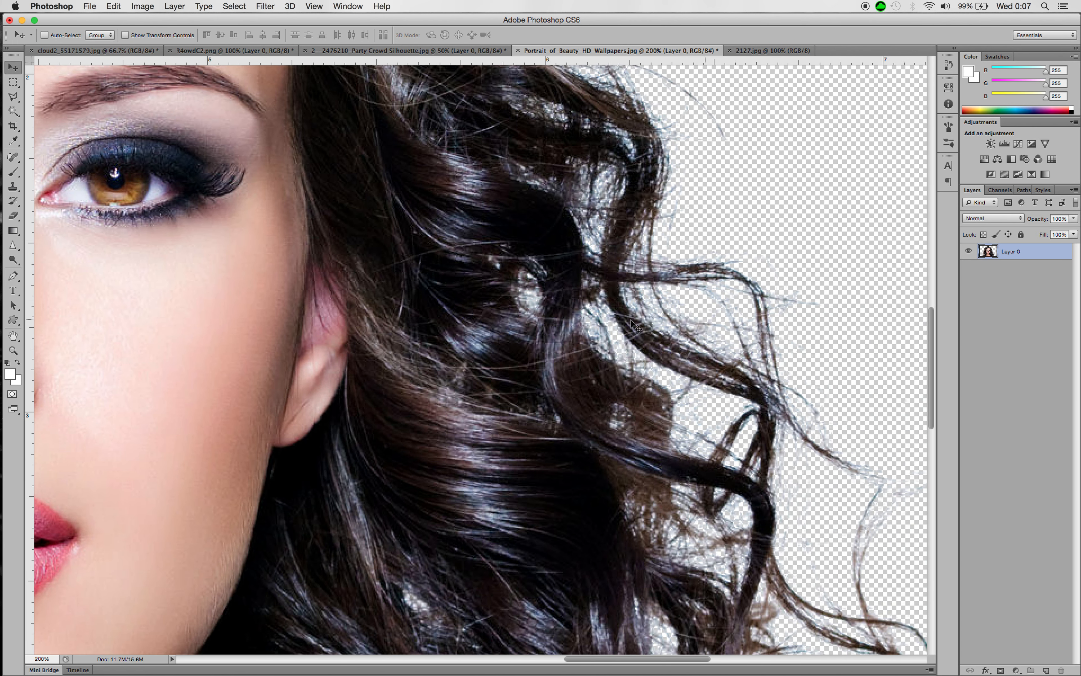
# - Defringe the hair edges by 1 pixel, then zoom out to 50%
pyautogui.click(174, 6)
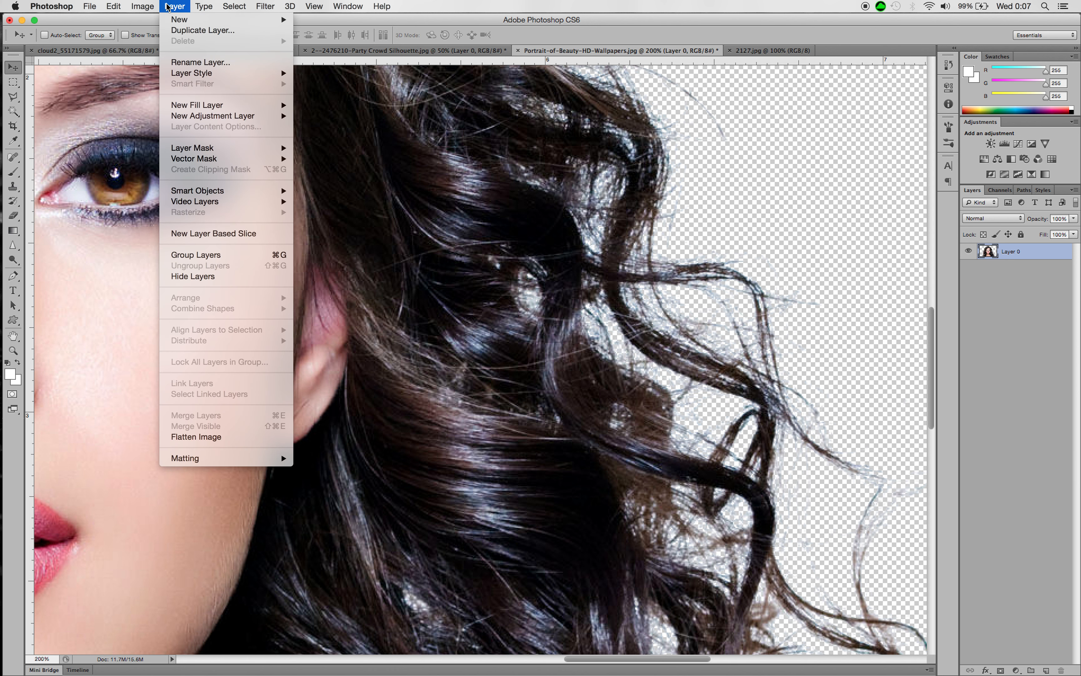
pyautogui.moveTo(231, 463)
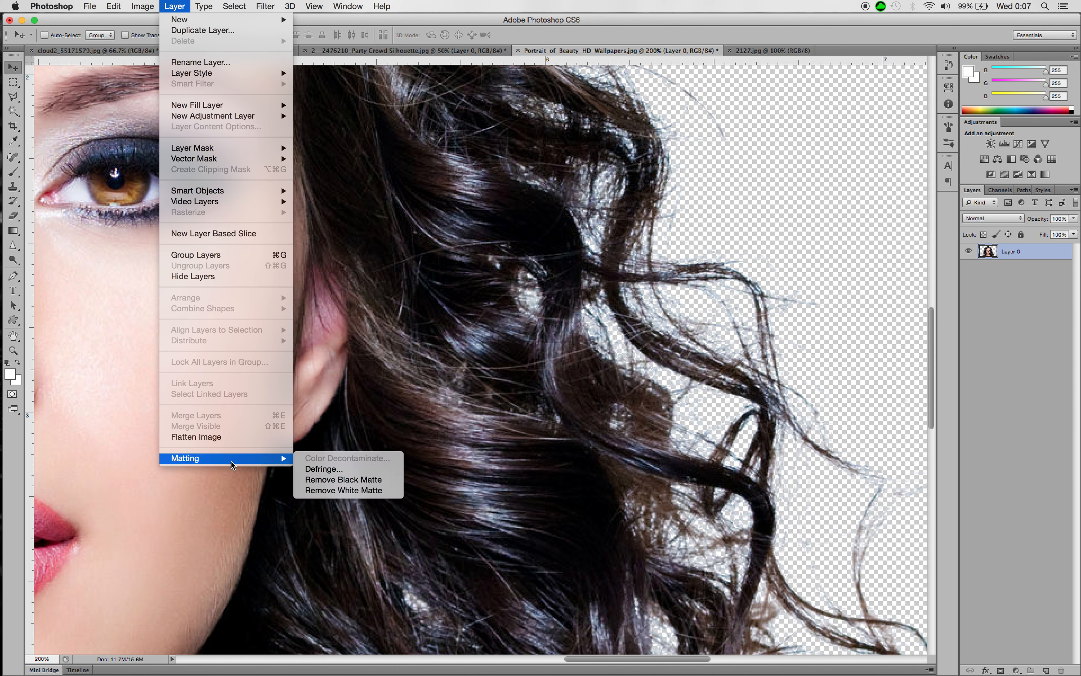
pyautogui.click(313, 471)
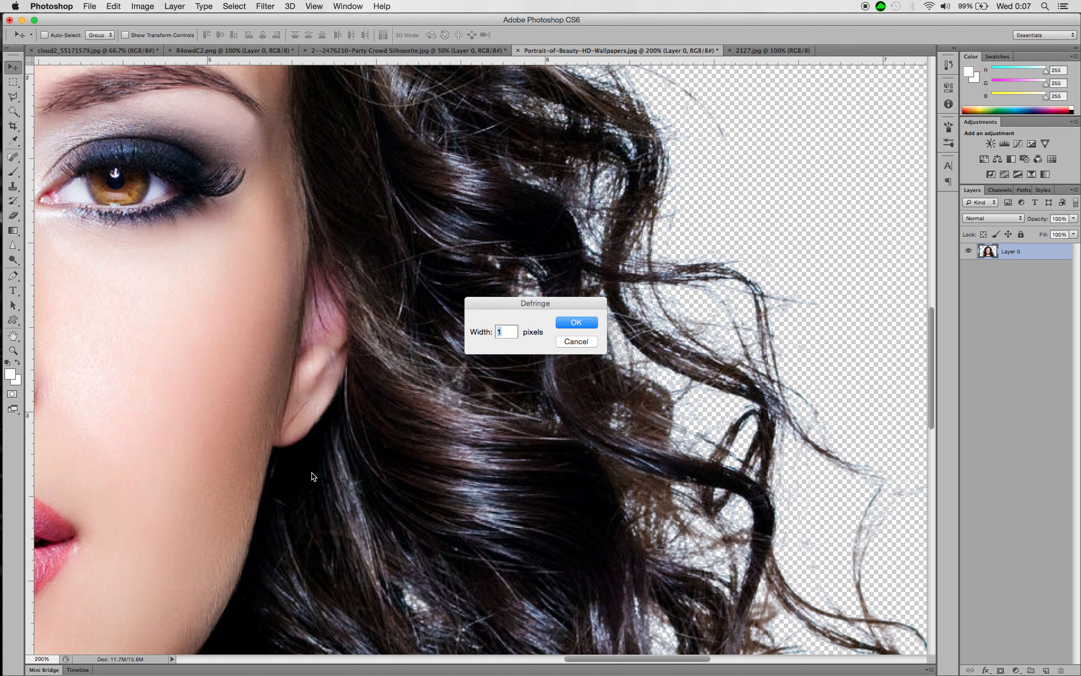
pyautogui.press('Return')
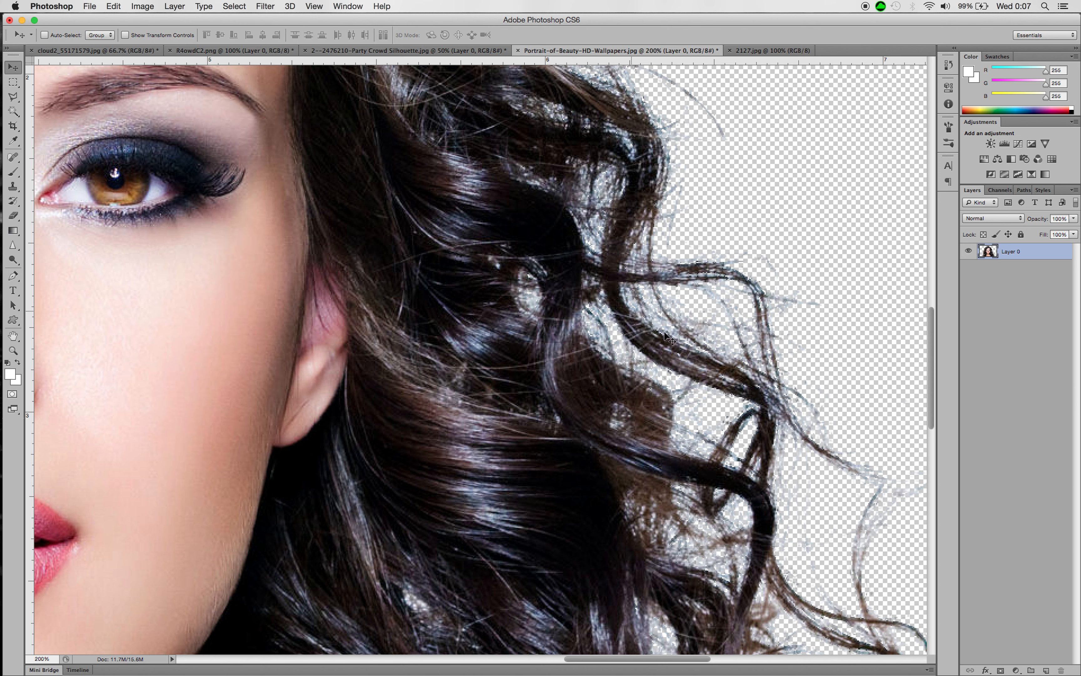
pyautogui.press('super+0')
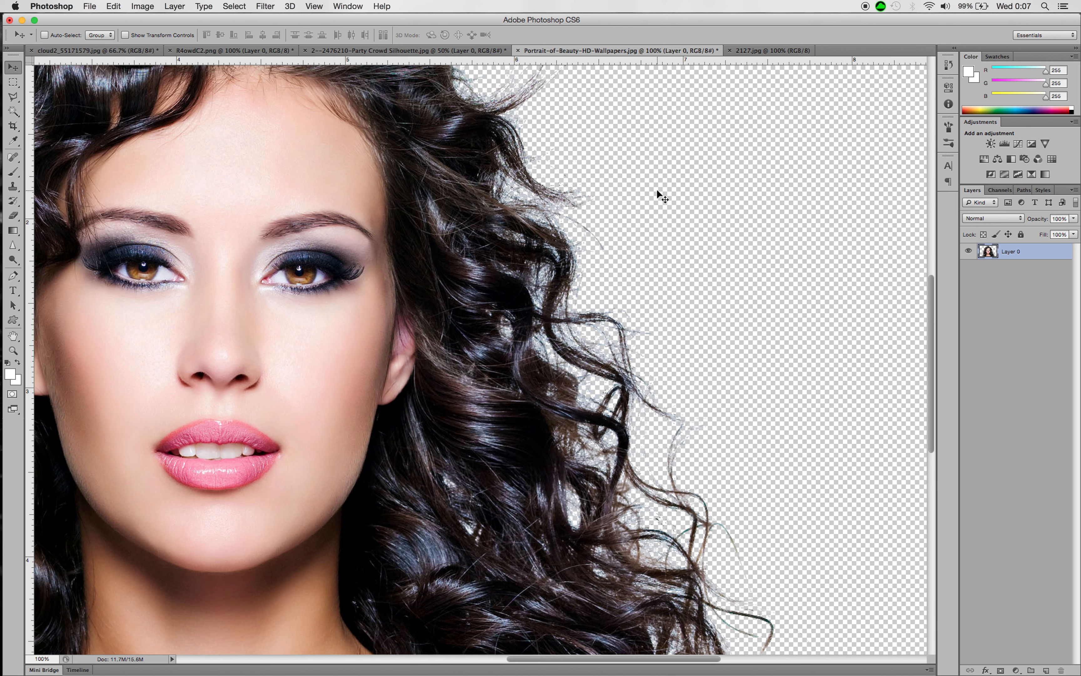
pyautogui.press('super+minus')
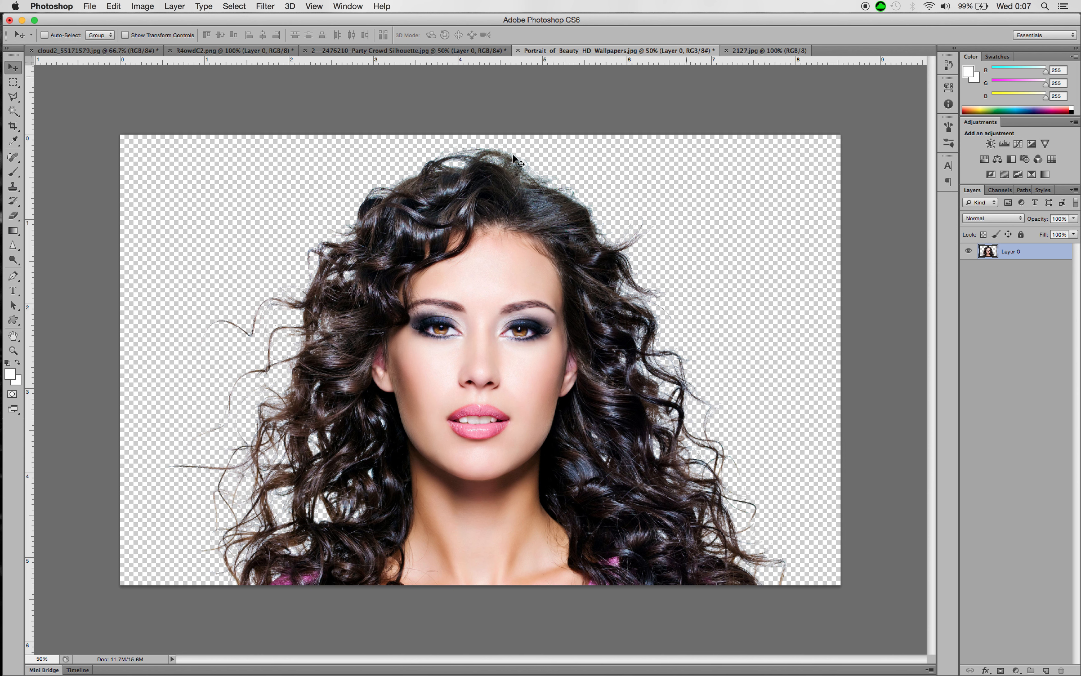
# - Switch to the 2127.jpg fire-breather image and unlock its Background layer
pyautogui.click(769, 50)
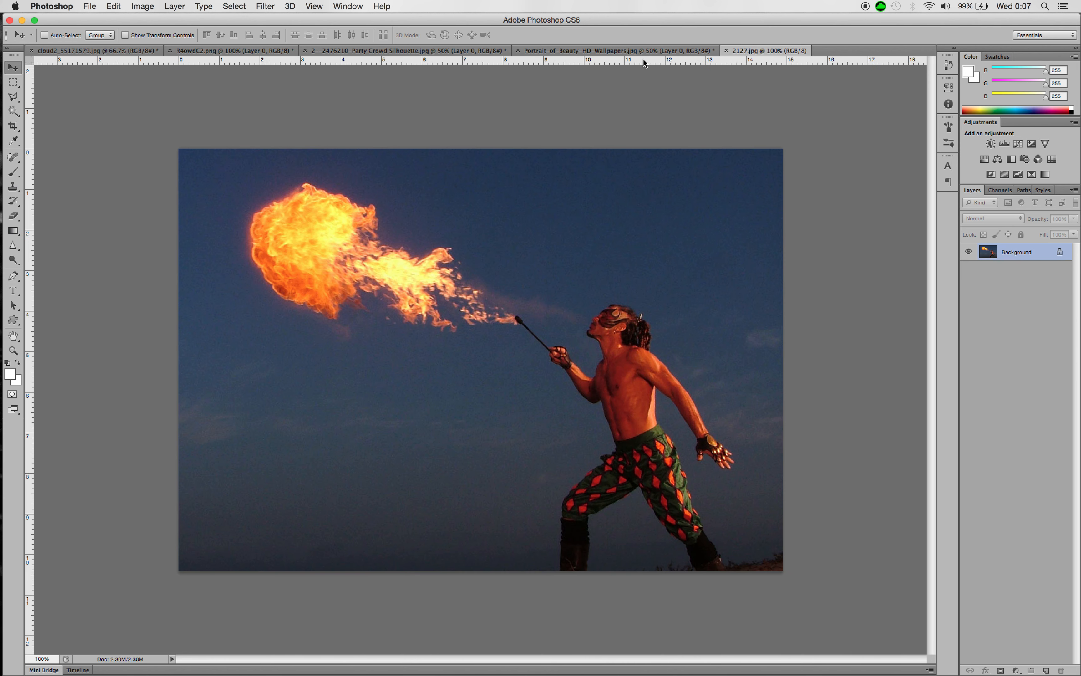
pyautogui.click(639, 51)
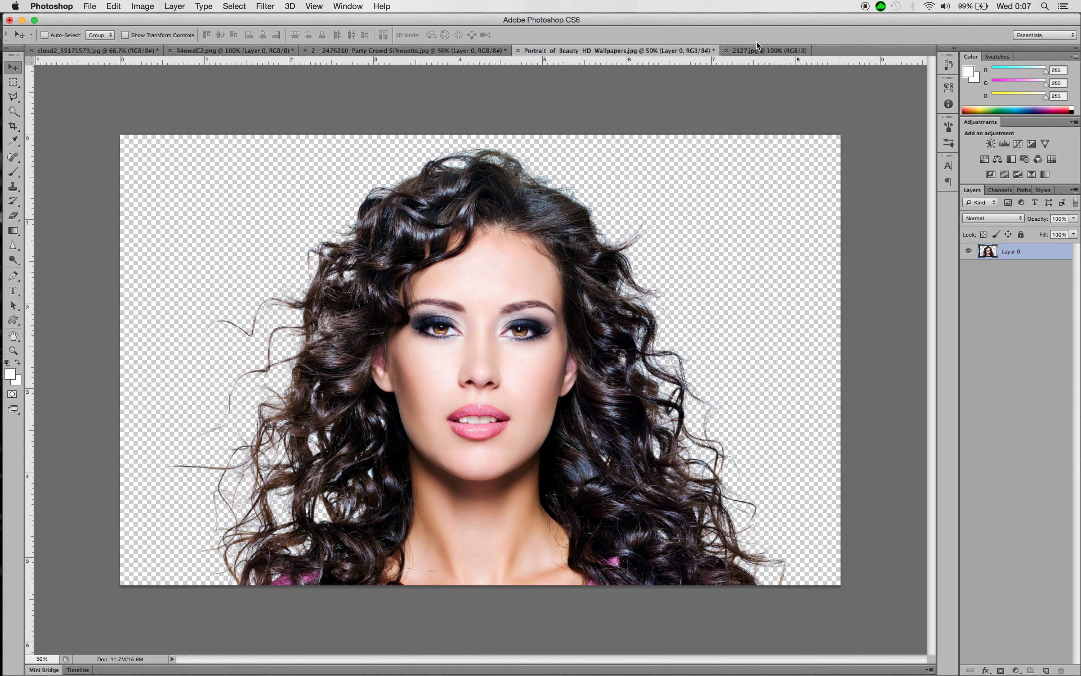
pyautogui.click(757, 50)
pyautogui.doubleClick(1015, 252)
# - Confirm Layer 0, then delete the blue sky using a Color Range selection and deselect
pyautogui.press('Return')
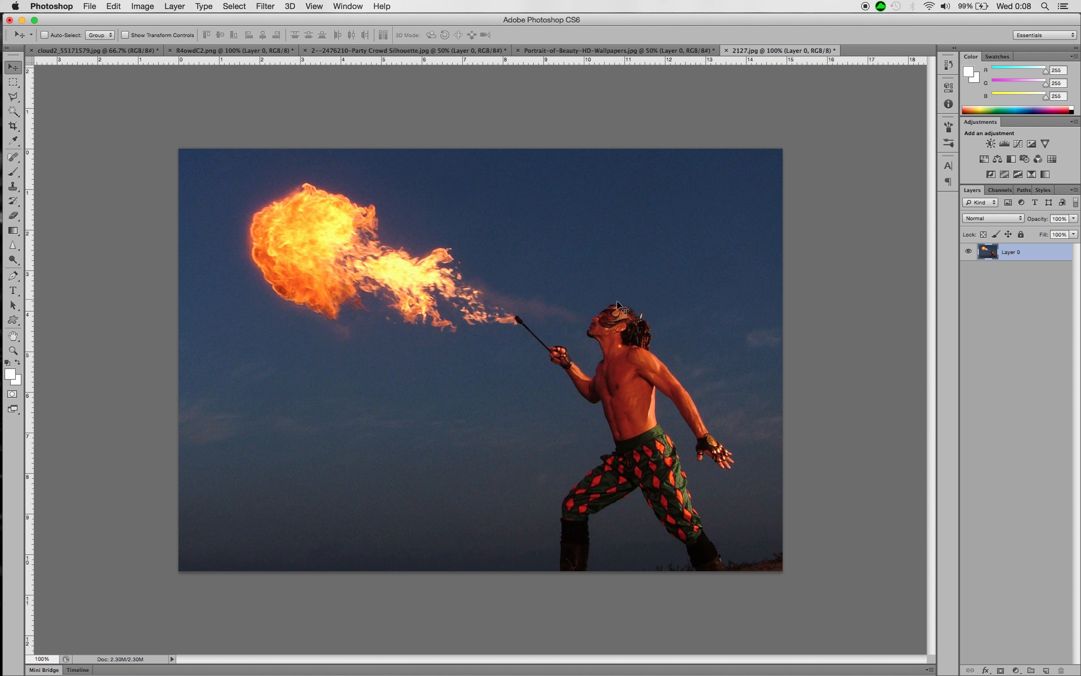
pyautogui.click(237, 6)
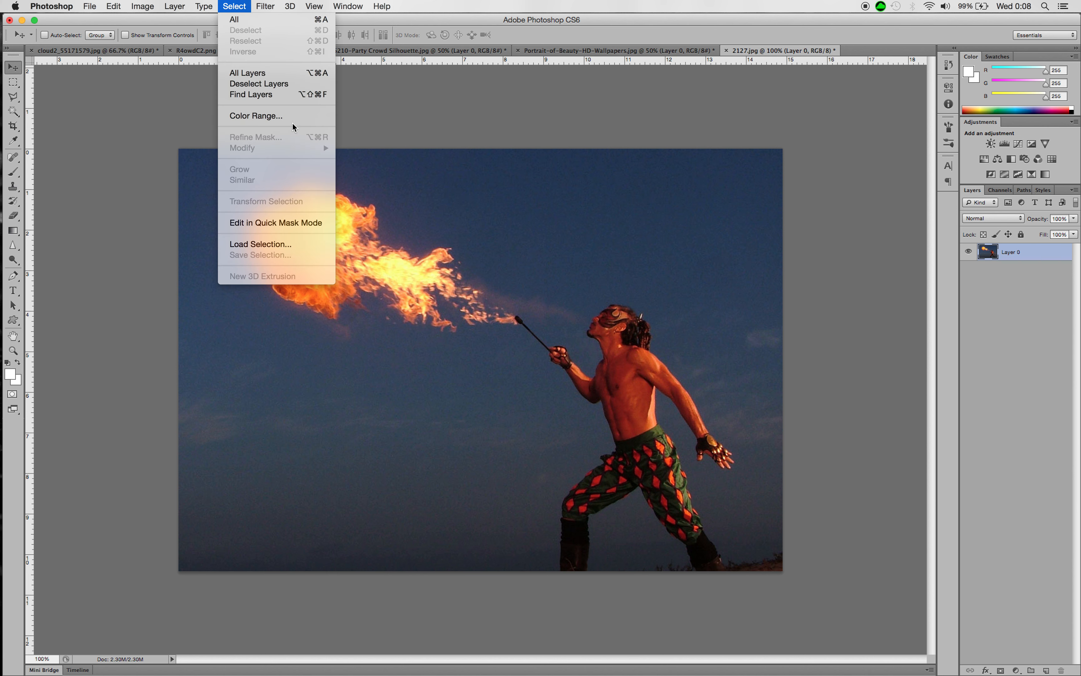
pyautogui.click(277, 120)
pyautogui.click(421, 220)
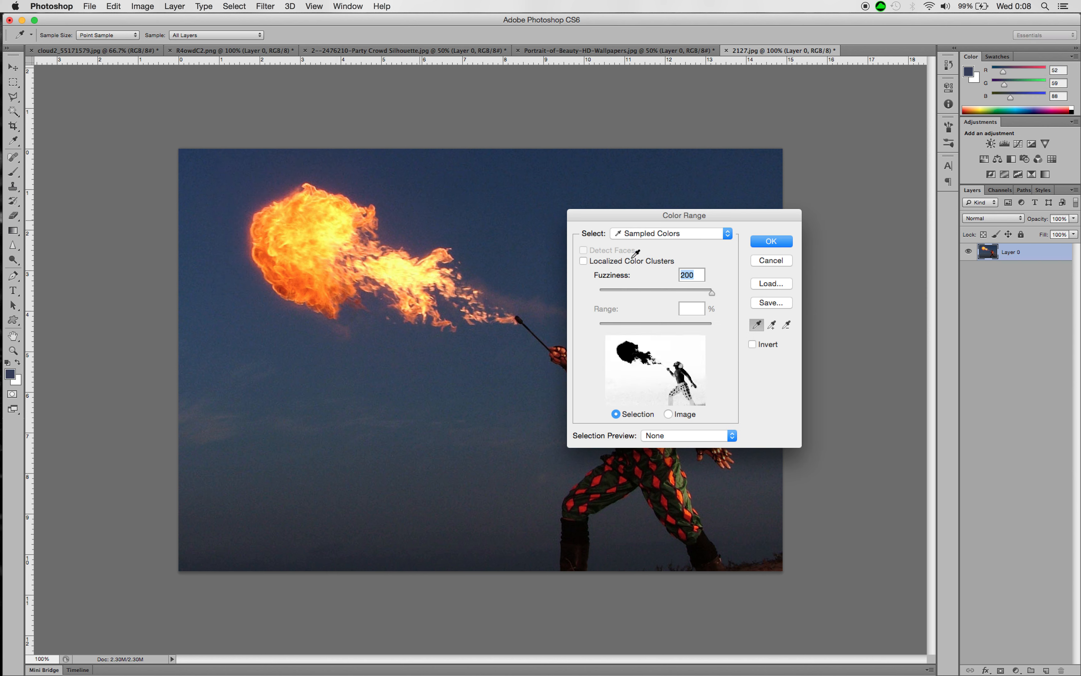
pyautogui.click(772, 241)
pyautogui.press('v')
pyautogui.press('Delete')
pyautogui.press('Delete')
pyautogui.press('Delete')
pyautogui.press('Delete')
pyautogui.press('Delete')
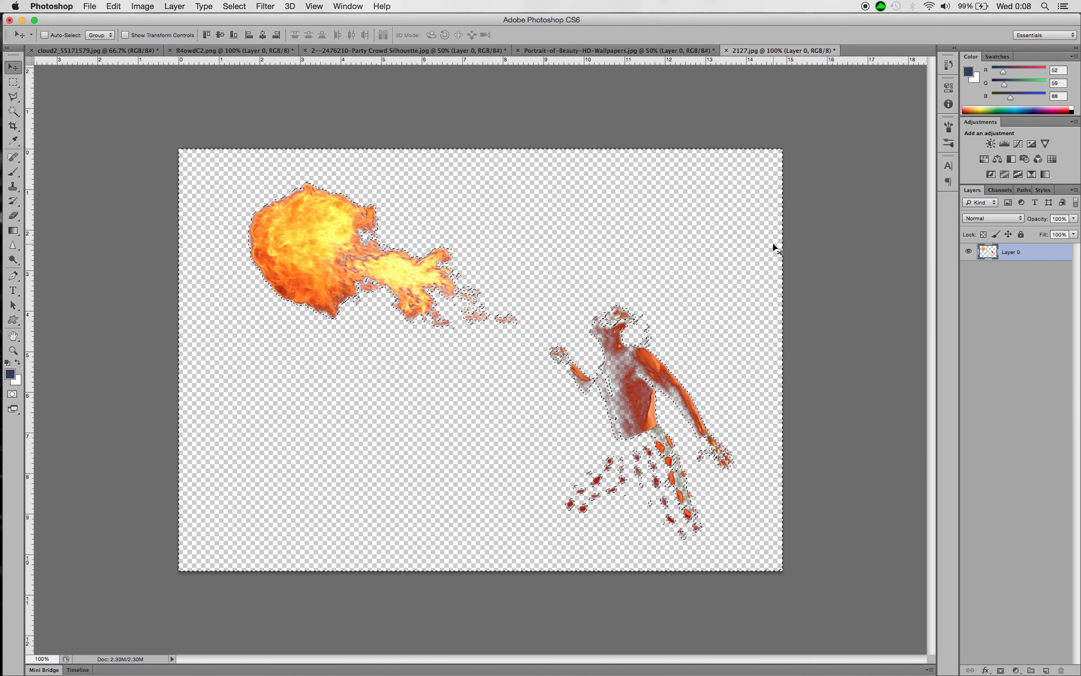
pyautogui.press('Delete')
pyautogui.press('Delete')
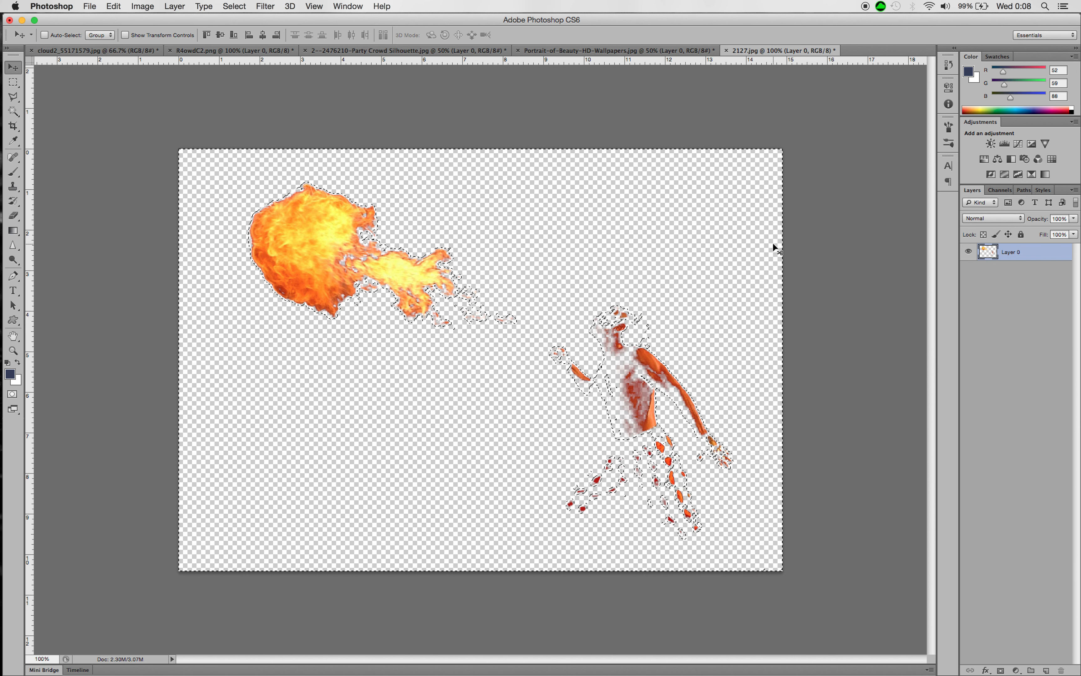
pyautogui.press('super+d')
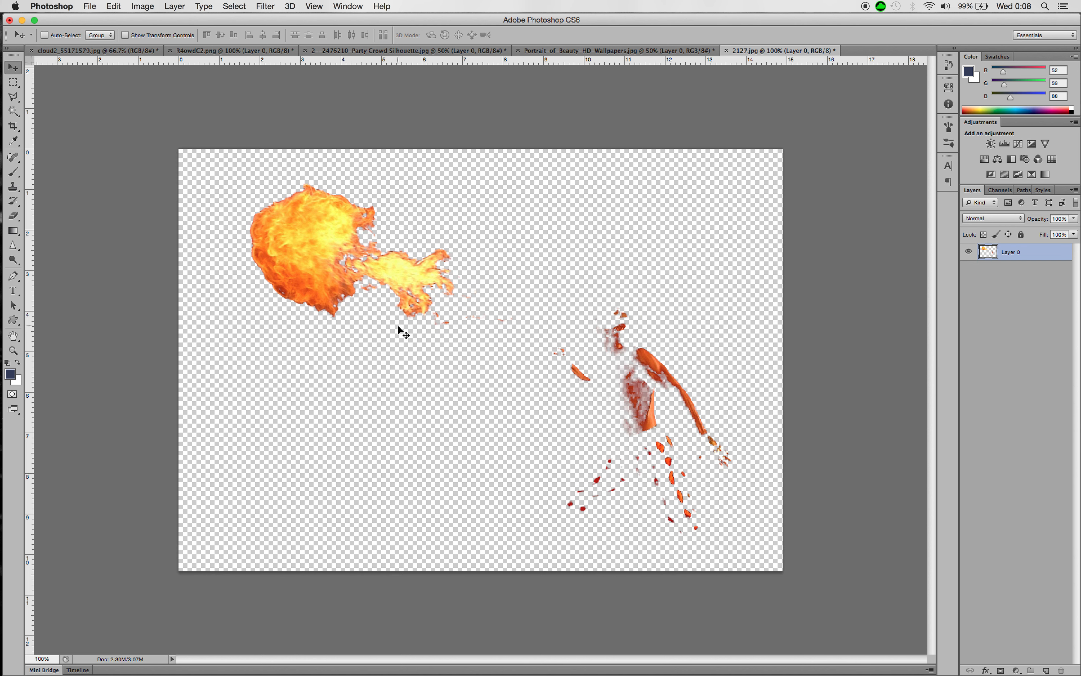
# - Erase the leftover red figure, then switch to the R4owdC2.png mantis image
pyautogui.press('e')
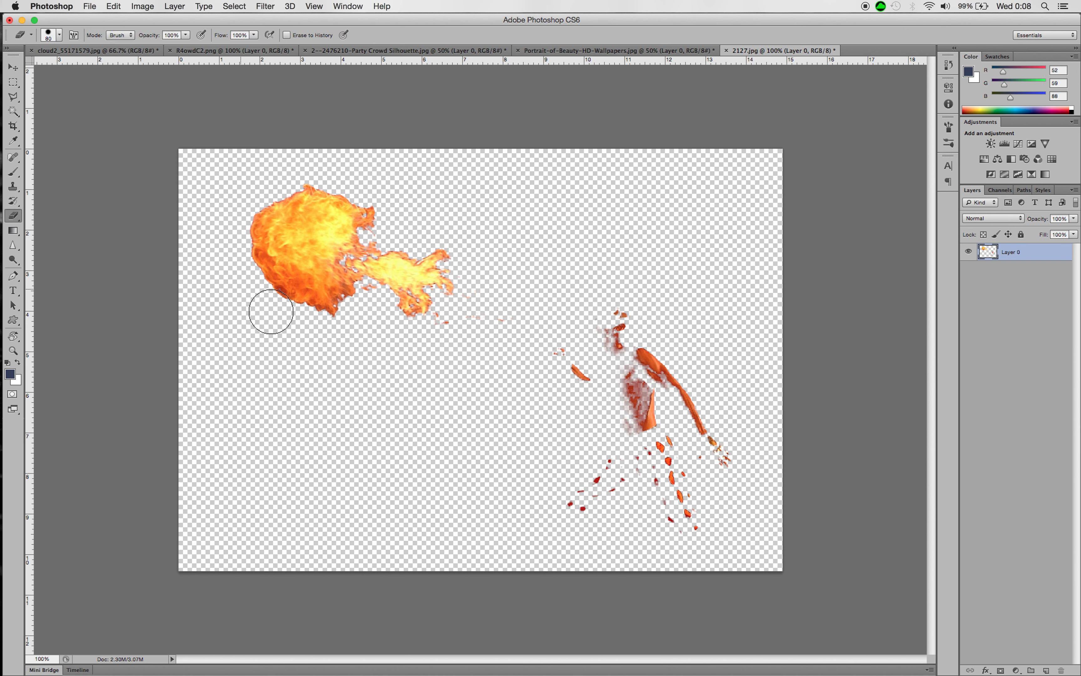
pyautogui.moveTo(487, 314)
pyautogui.mouseDown()
pyautogui.moveTo(587, 355)
pyautogui.moveTo(640, 333)
pyautogui.moveTo(542, 249)
pyautogui.moveTo(589, 429)
pyautogui.moveTo(571, 502)
pyautogui.moveTo(635, 449)
pyautogui.moveTo(668, 392)
pyautogui.moveTo(702, 437)
pyautogui.moveTo(707, 479)
pyautogui.moveTo(648, 449)
pyautogui.mouseUp()
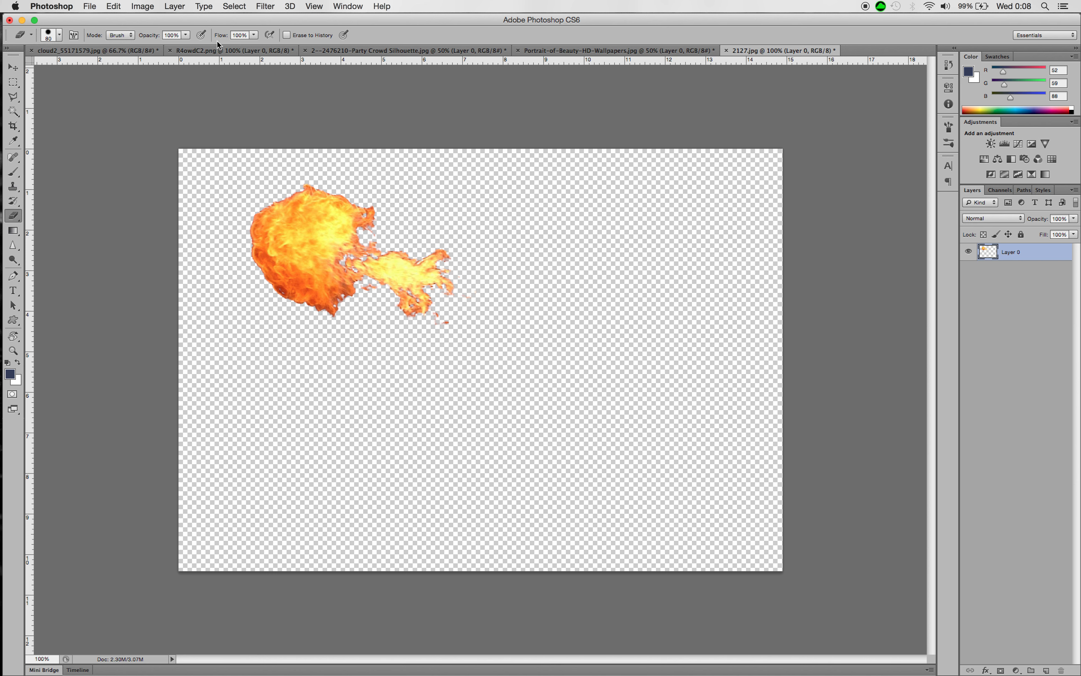
pyautogui.click(211, 53)
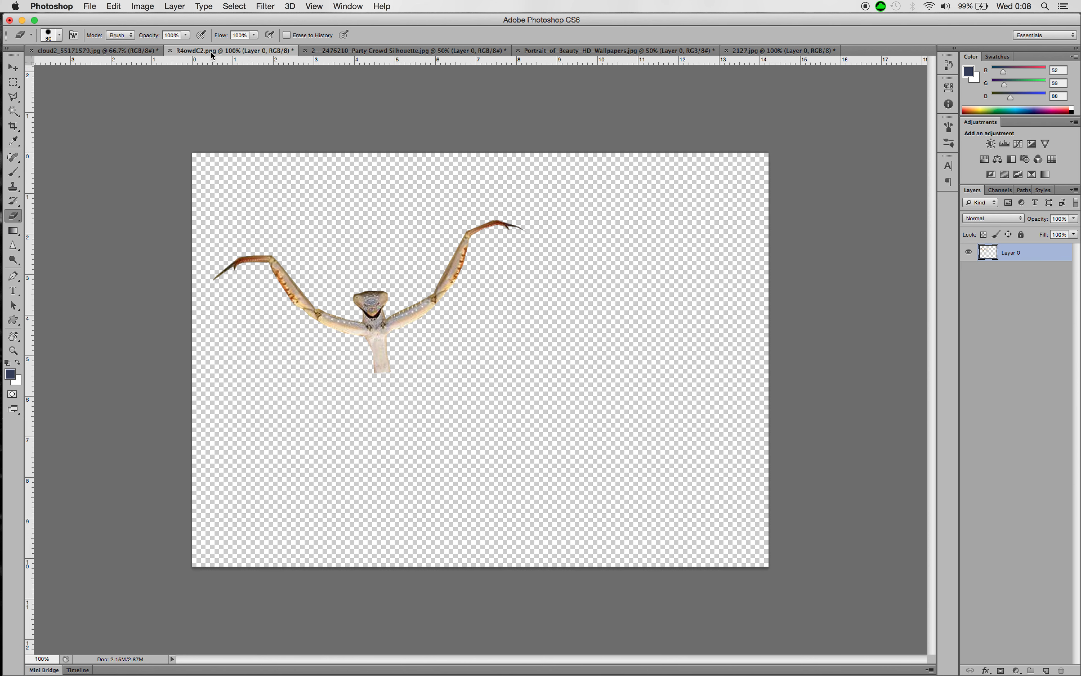
# - Apply a 1-pixel Defringe to cloud2_55171579.jpg's Layer 0, then add a layer mask
pyautogui.click(134, 51)
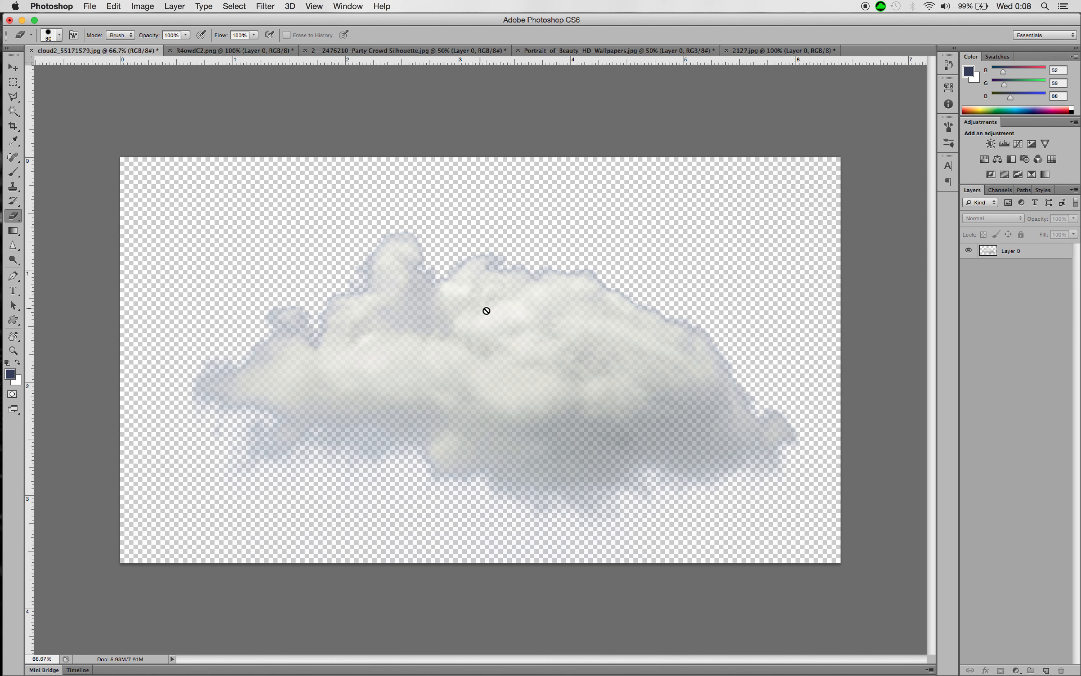
pyautogui.click(1008, 252)
pyautogui.click(89, 6)
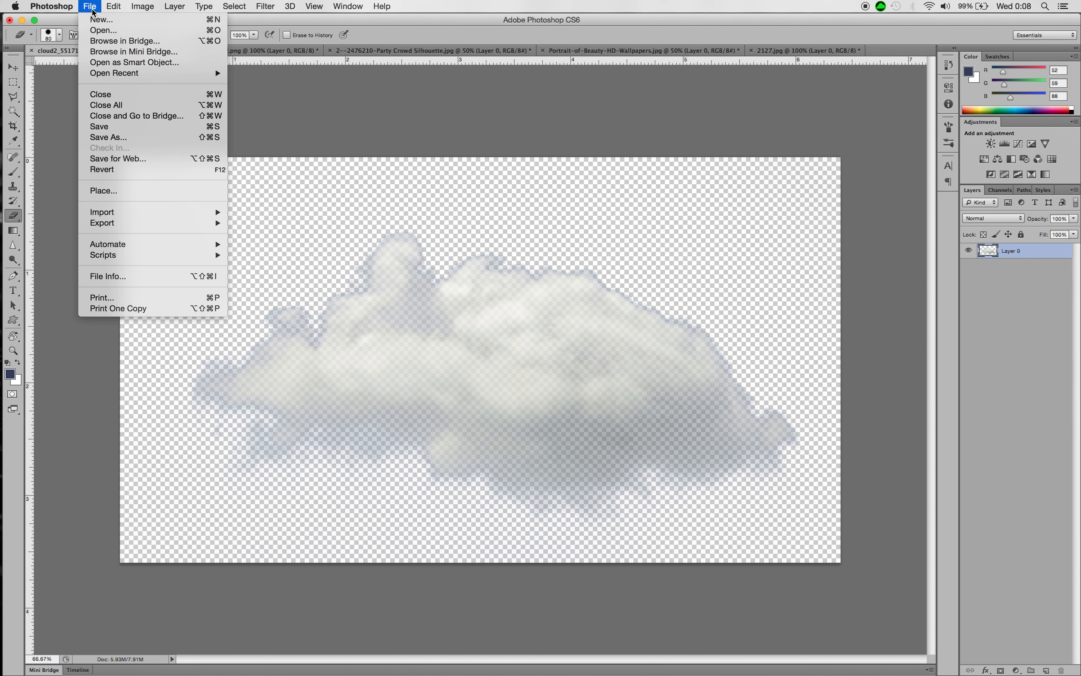
pyautogui.moveTo(174, 6)
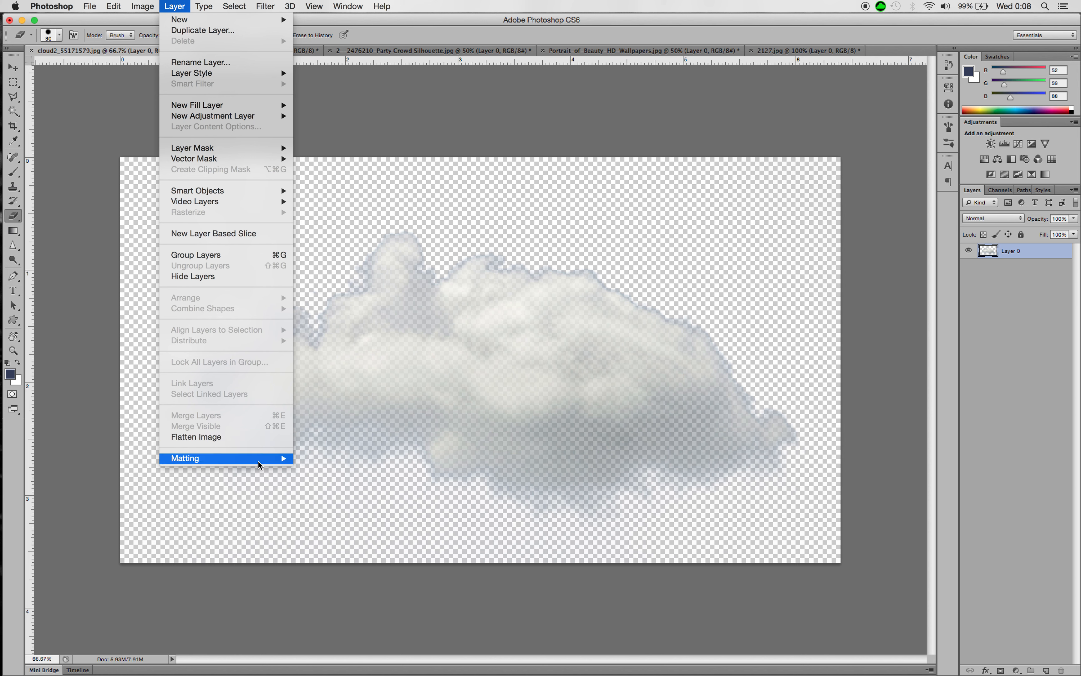
pyautogui.moveTo(259, 459)
pyautogui.click(326, 470)
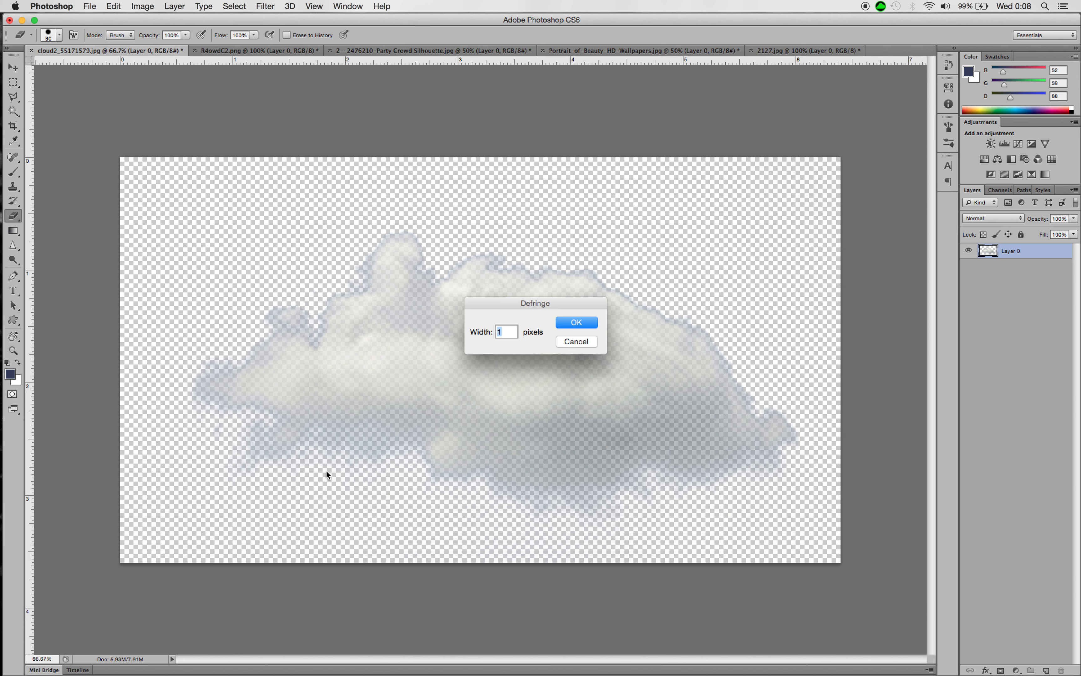
pyautogui.press('Return')
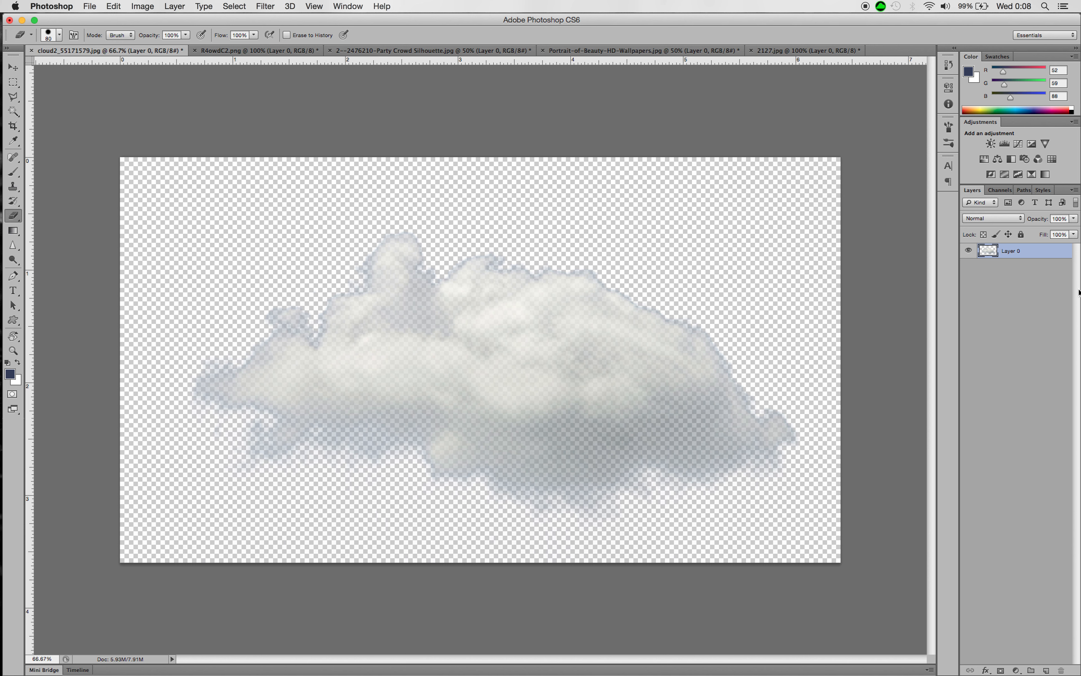
pyautogui.click(999, 671)
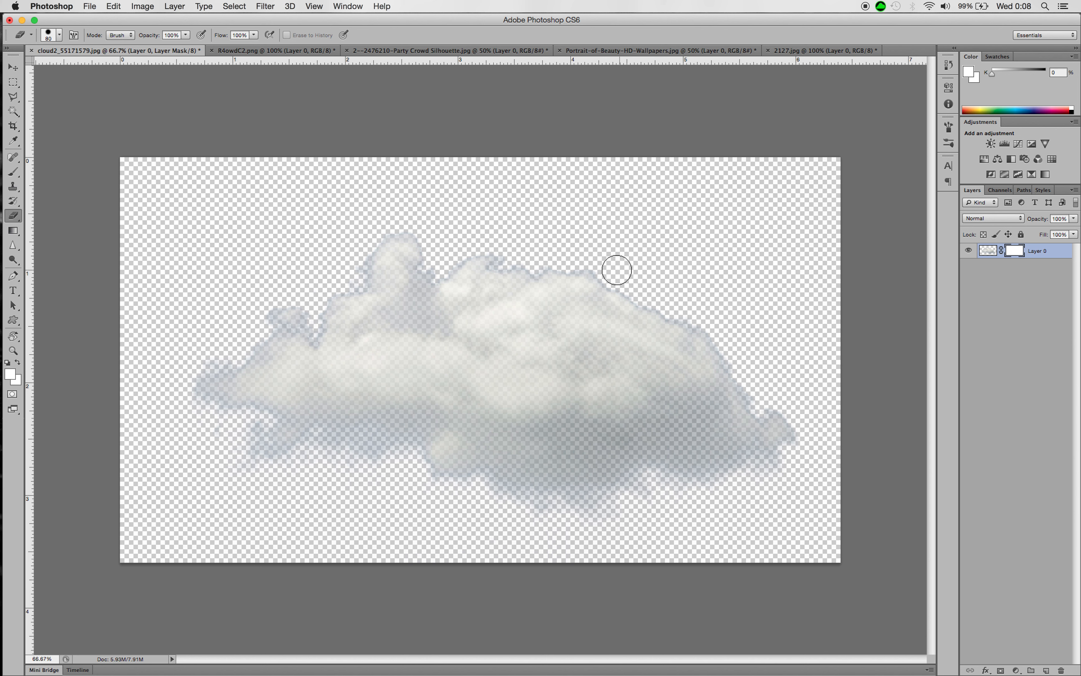
# - Pick the Brush tool and set it to a soft 0% hardness
pyautogui.press('b')
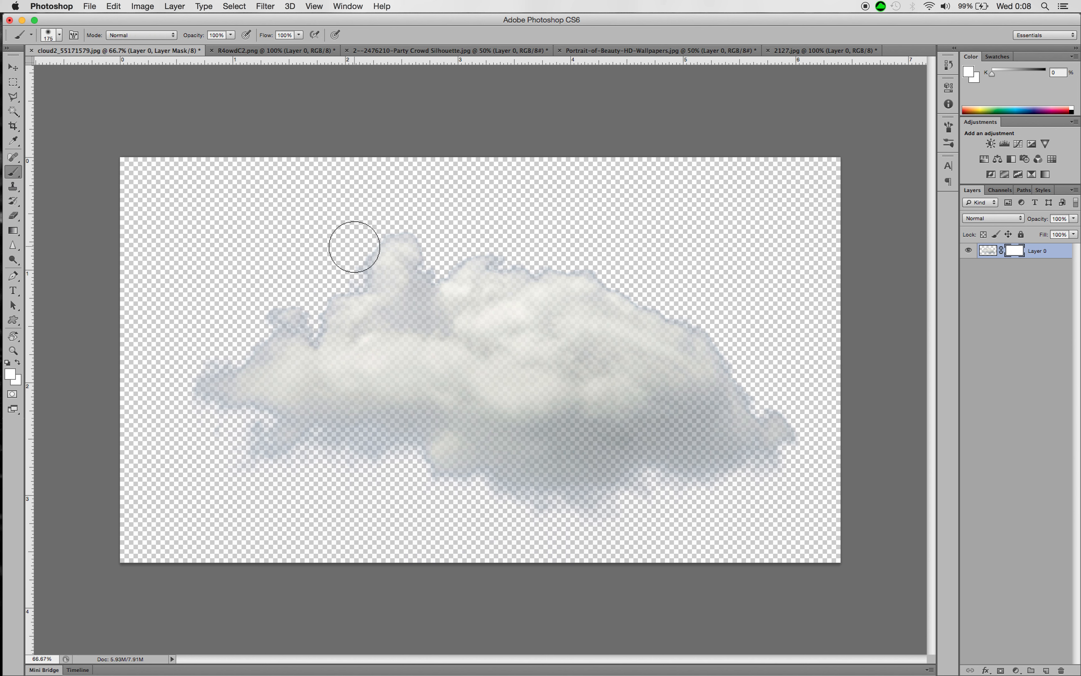
pyautogui.click(60, 36)
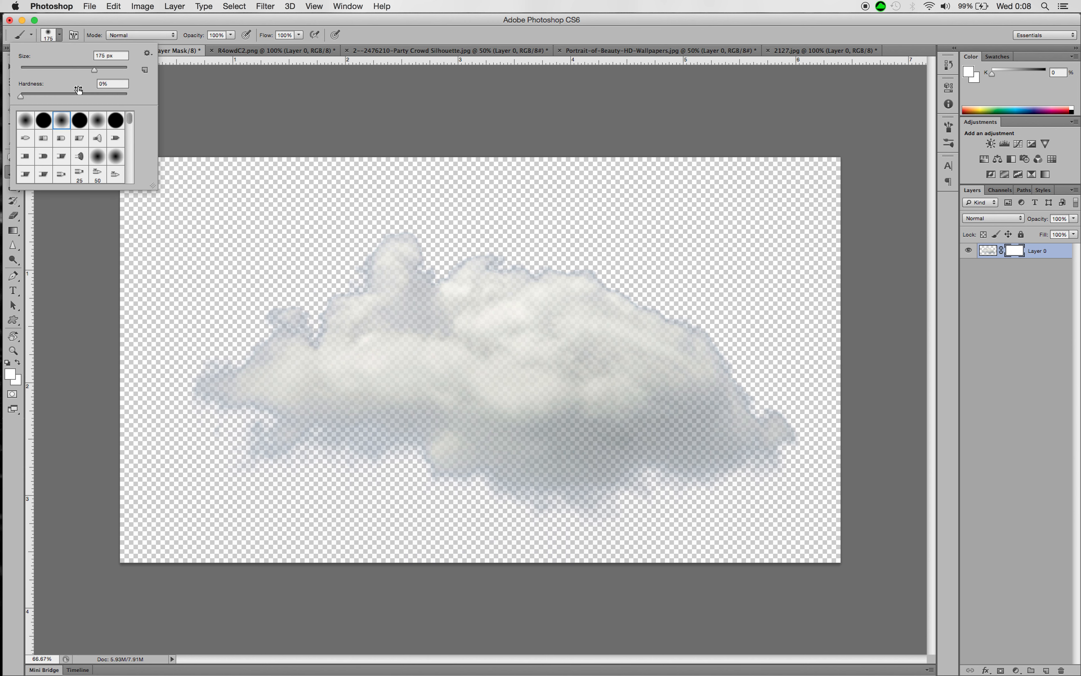
pyautogui.click(277, 86)
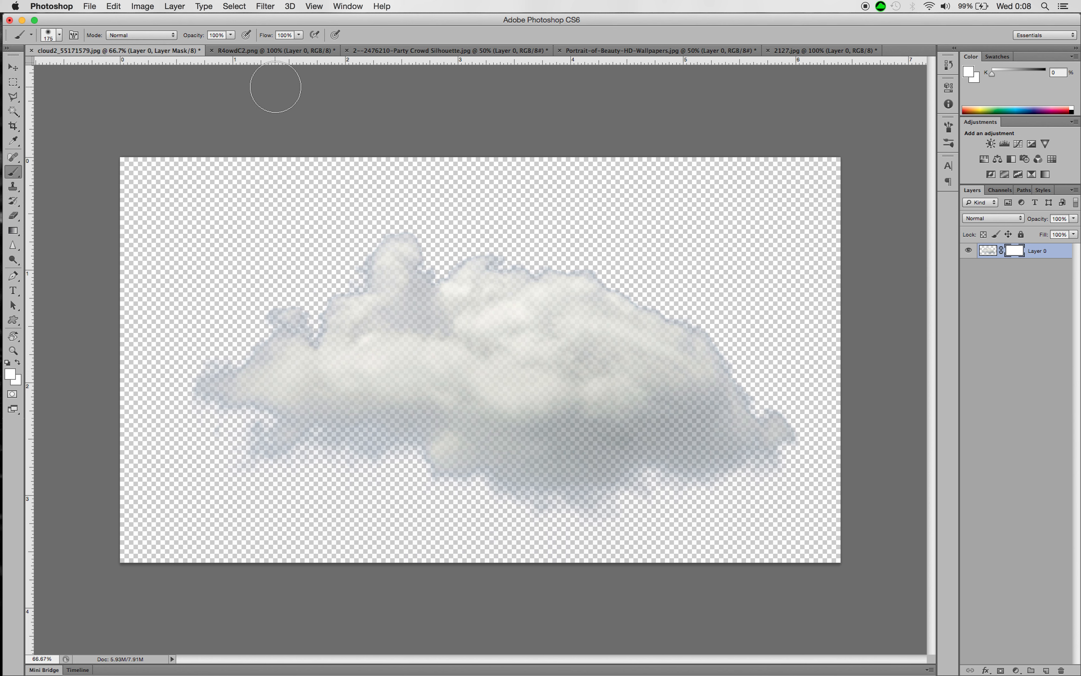
pyautogui.moveTo(348, 242)
pyautogui.mouseDown()
pyautogui.moveTo(361, 234)
pyautogui.moveTo(346, 266)
pyautogui.mouseUp()
# - Paint black on the mask to hide the cloud's ragged upper-left edge and left tip, then add a new empty layer
pyautogui.press('x')
pyautogui.moveTo(345, 259)
pyautogui.mouseDown()
pyautogui.moveTo(389, 205)
pyautogui.moveTo(434, 209)
pyautogui.moveTo(439, 239)
pyautogui.moveTo(470, 246)
pyautogui.moveTo(484, 229)
pyautogui.moveTo(635, 253)
pyautogui.moveTo(677, 280)
pyautogui.moveTo(654, 275)
pyautogui.moveTo(635, 262)
pyautogui.moveTo(709, 286)
pyautogui.moveTo(787, 366)
pyautogui.mouseUp()
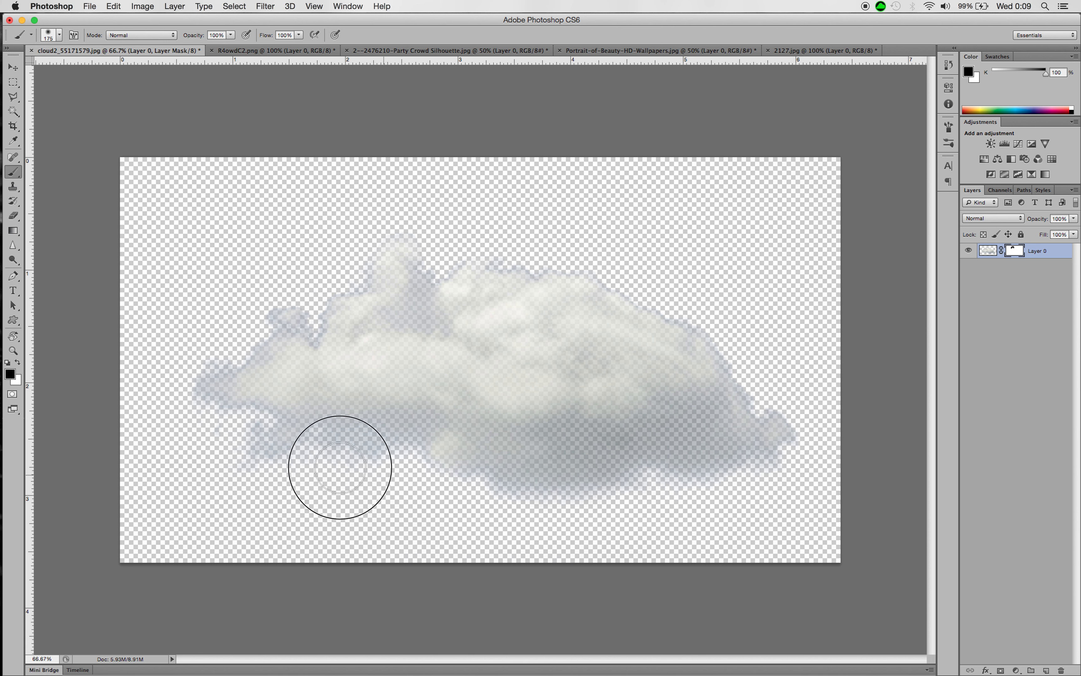
pyautogui.moveTo(230, 458)
pyautogui.mouseDown()
pyautogui.moveTo(189, 437)
pyautogui.moveTo(167, 365)
pyautogui.moveTo(177, 382)
pyautogui.moveTo(193, 339)
pyautogui.moveTo(226, 337)
pyautogui.moveTo(224, 350)
pyautogui.moveTo(256, 282)
pyautogui.moveTo(292, 295)
pyautogui.moveTo(301, 287)
pyautogui.moveTo(302, 320)
pyautogui.moveTo(326, 277)
pyautogui.moveTo(362, 276)
pyautogui.moveTo(367, 241)
pyautogui.mouseUp()
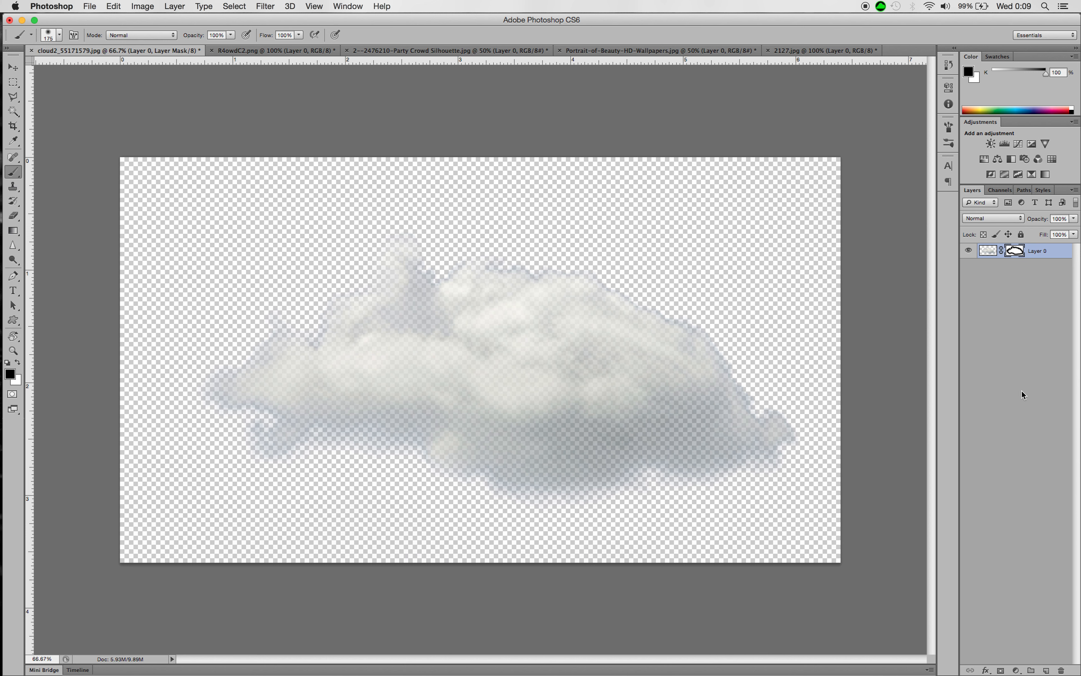
pyautogui.click(1047, 671)
# - Move Layer 1 beneath Layer 0 and set the foreground colour to a vivid green
pyautogui.moveTo(1035, 255); pyautogui.dragTo(1037, 271)
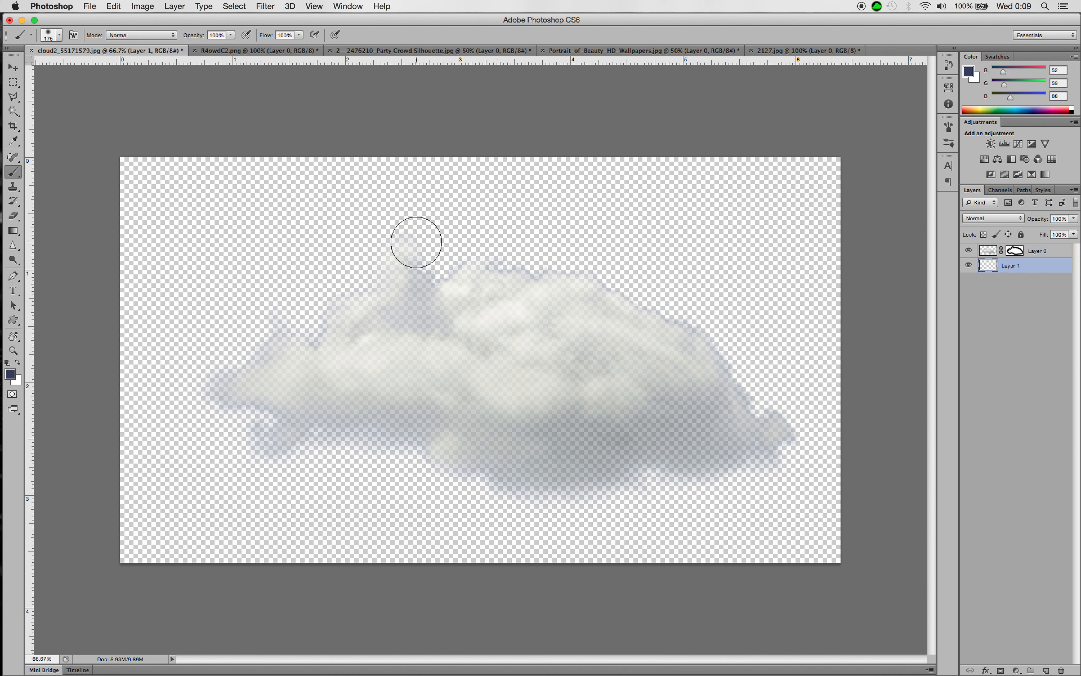
pyautogui.click(9, 373)
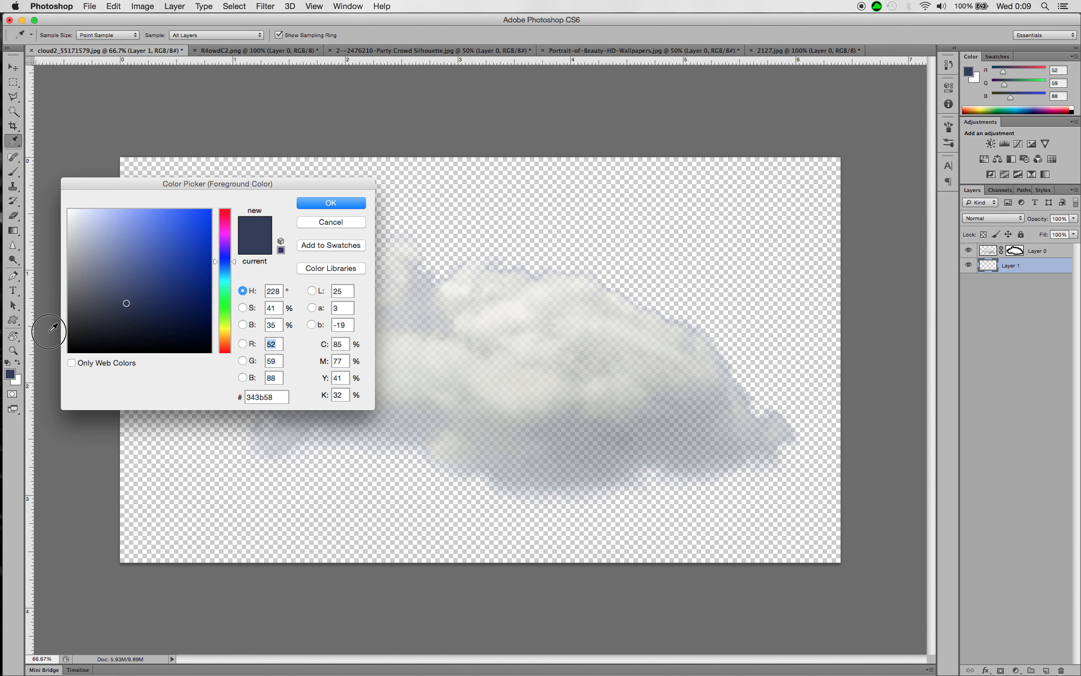
pyautogui.click(223, 287)
pyautogui.click(208, 218)
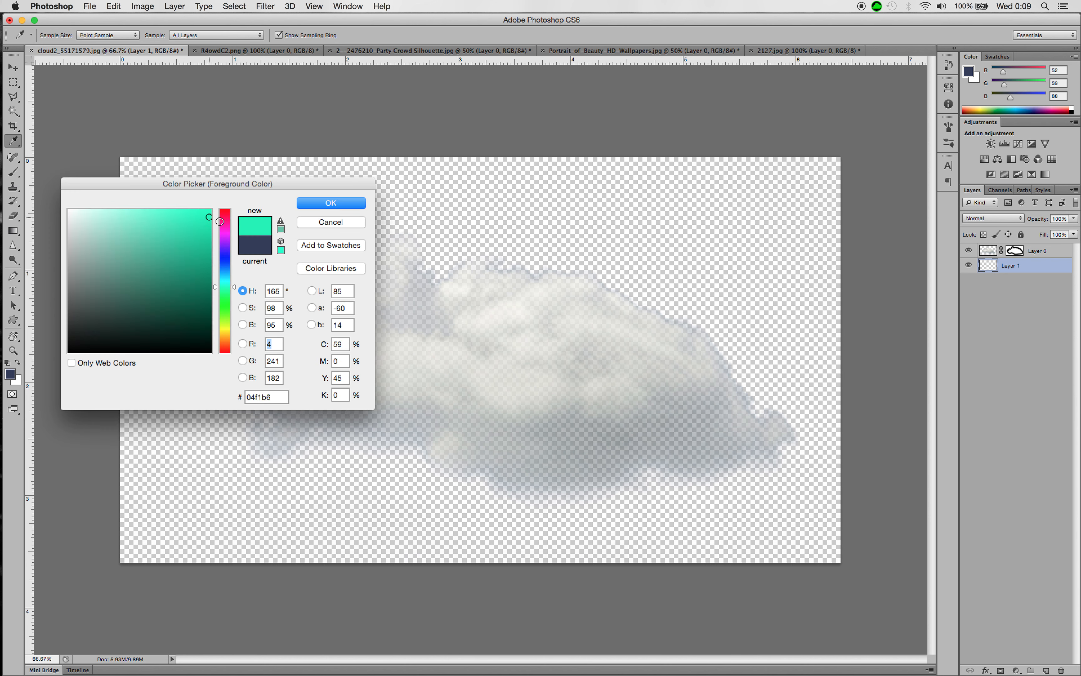
pyautogui.click(205, 243)
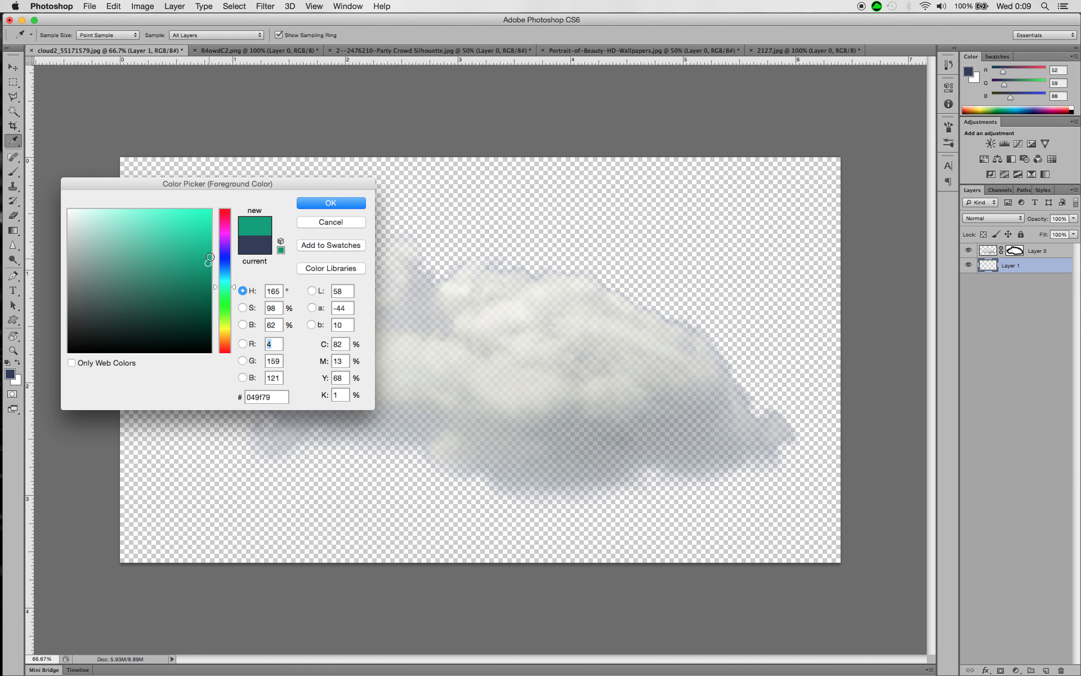
pyautogui.click(226, 299)
pyautogui.click(204, 211)
pyautogui.click(329, 204)
# - Paint Layer 1 green behind the cloud with an 800 px brush
pyautogui.press('b')
pyautogui.press(']')
pyautogui.press(']')
pyautogui.press(']')
pyautogui.press(']')
pyautogui.press(']')
pyautogui.press(']')
pyautogui.press(']')
pyautogui.moveTo(279, 222)
pyautogui.mouseDown()
pyautogui.moveTo(265, 444)
pyautogui.moveTo(350, 396)
pyautogui.moveTo(455, 306)
pyautogui.moveTo(676, 464)
pyautogui.moveTo(686, 367)
pyautogui.moveTo(770, 403)
pyautogui.moveTo(850, 486)
pyautogui.moveTo(765, 145)
pyautogui.moveTo(400, 252)
pyautogui.moveTo(273, 183)
pyautogui.moveTo(103, 368)
pyautogui.moveTo(224, 519)
pyautogui.moveTo(620, 512)
pyautogui.moveTo(297, 398)
pyautogui.mouseUp()
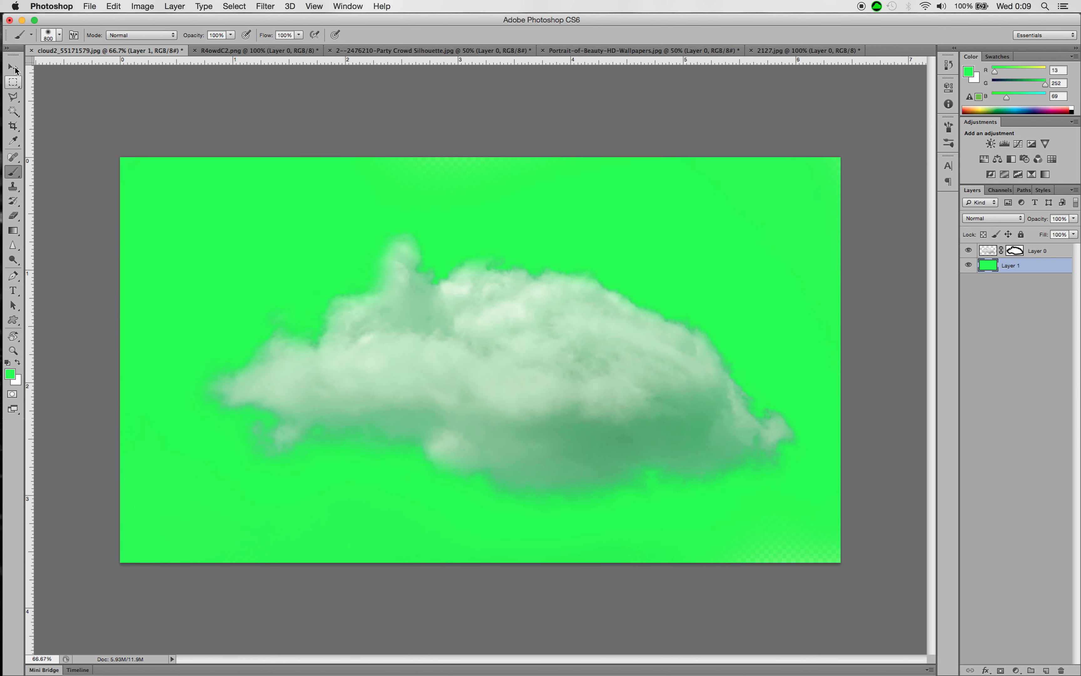
pyautogui.click(12, 67)
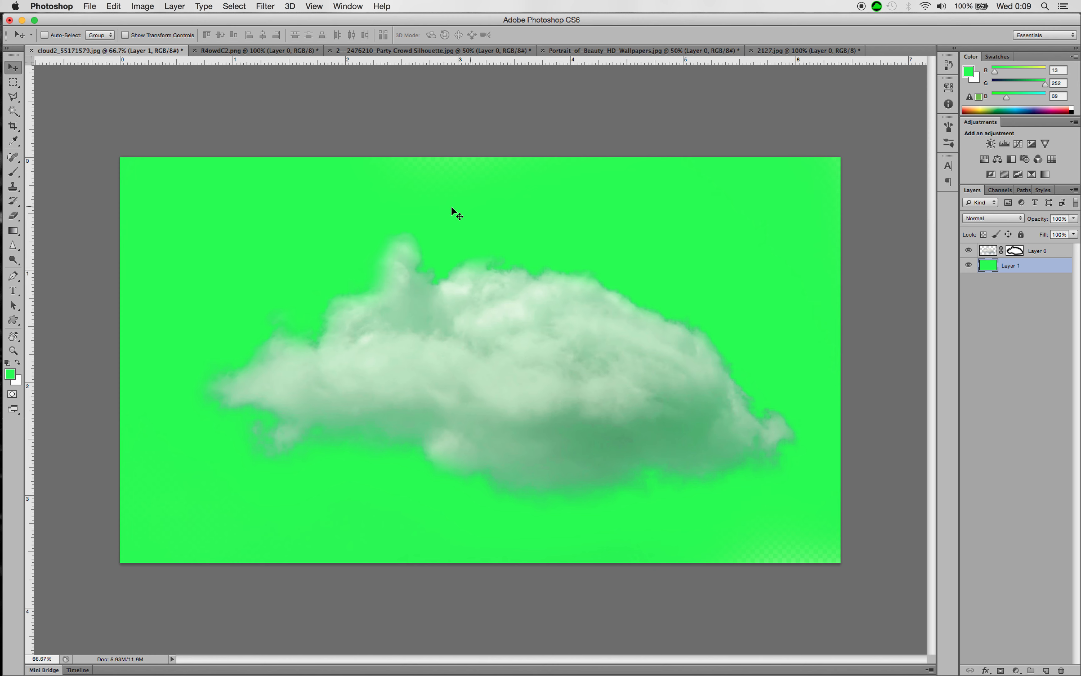
pyautogui.click(243, 50)
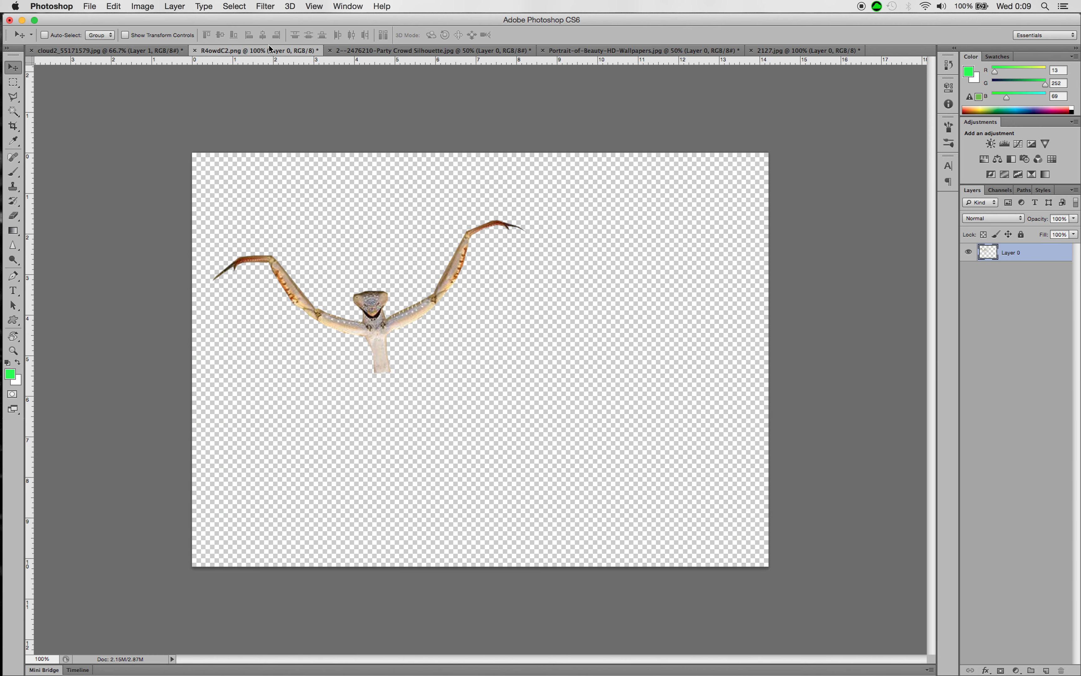
pyautogui.click(400, 51)
pyautogui.click(141, 52)
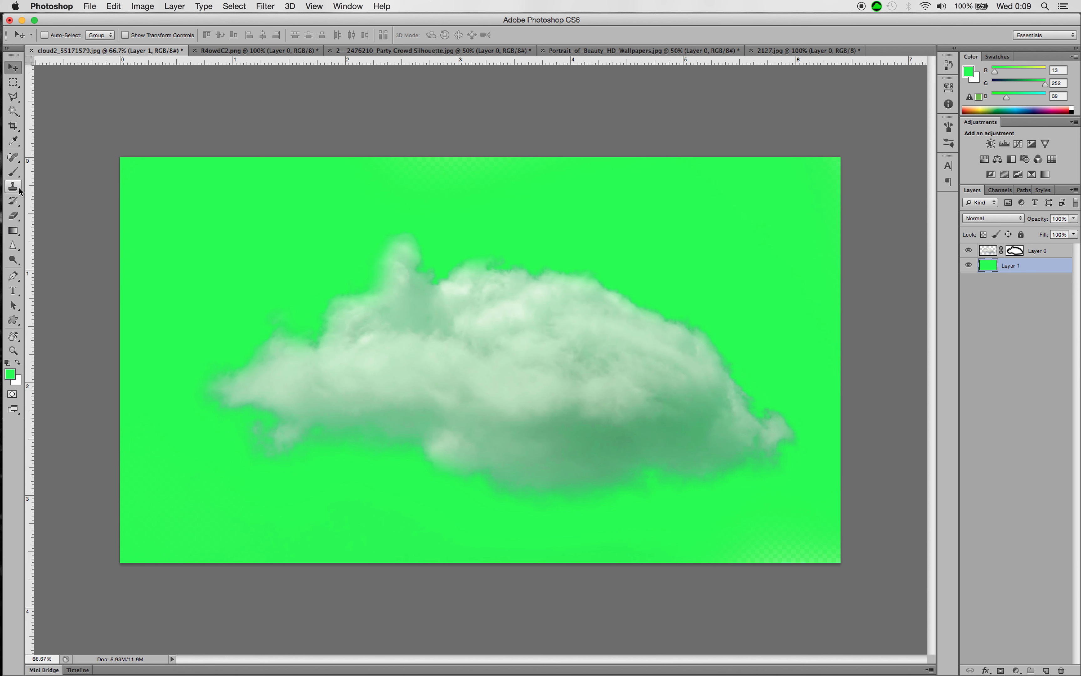
pyautogui.moveTo(16, 112); pyautogui.dragTo(56, 117)
pyautogui.hotkey('shift', 'w')
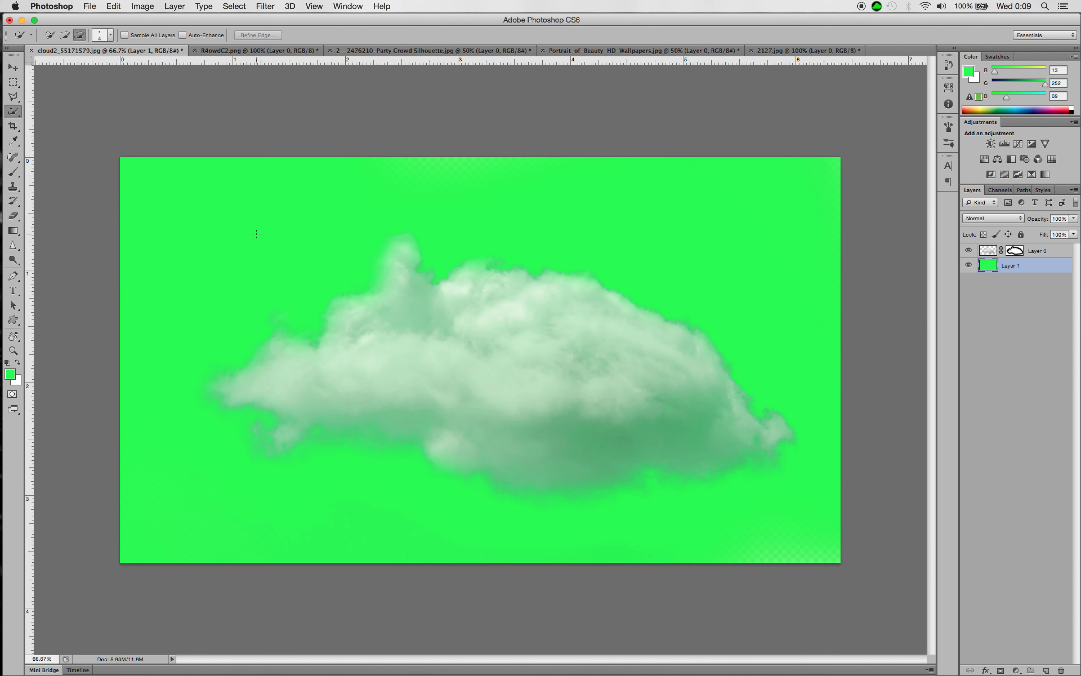
pyautogui.moveTo(315, 219)
pyautogui.mouseDown()
pyautogui.moveTo(384, 241)
pyautogui.moveTo(317, 258)
pyautogui.moveTo(276, 327)
pyautogui.moveTo(254, 331)
pyautogui.moveTo(258, 361)
pyautogui.moveTo(239, 402)
pyautogui.moveTo(268, 442)
pyautogui.mouseUp()
pyautogui.click(124, 35)
pyautogui.press('super+d')
pyautogui.moveTo(227, 266)
pyautogui.mouseDown()
pyautogui.moveTo(280, 246)
pyautogui.moveTo(339, 280)
pyautogui.mouseUp()
pyautogui.click(66, 35)
pyautogui.moveTo(483, 194); pyautogui.dragTo(667, 274)
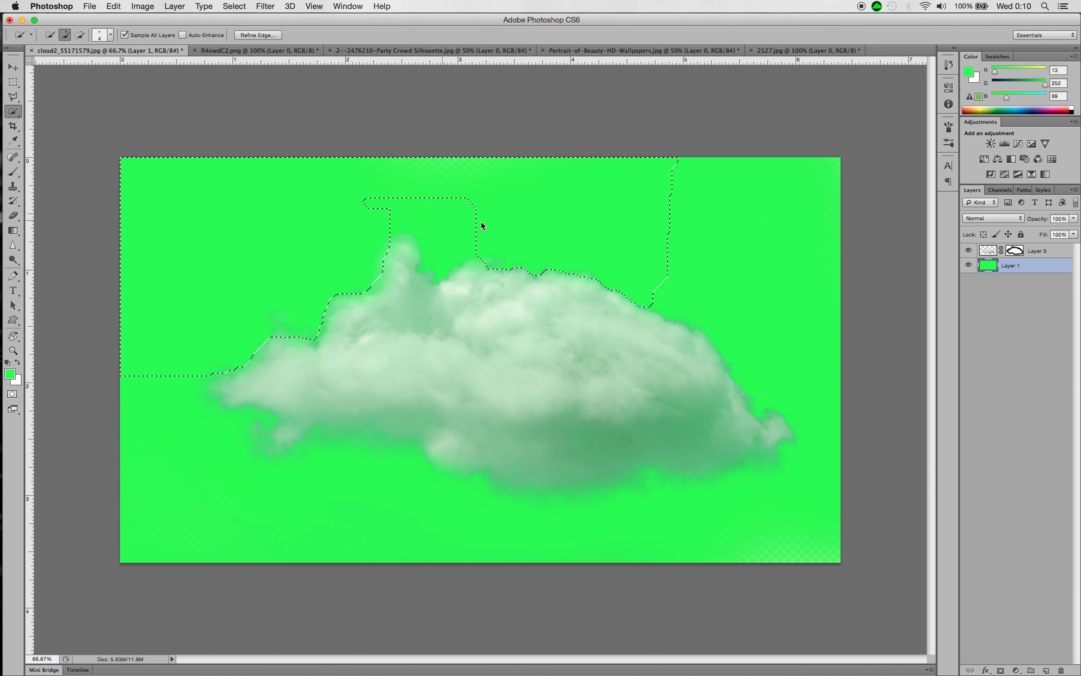
pyautogui.moveTo(447, 215)
pyautogui.mouseDown()
pyautogui.moveTo(409, 225)
pyautogui.moveTo(418, 208)
pyautogui.moveTo(409, 208)
pyautogui.moveTo(470, 202)
pyautogui.moveTo(404, 201)
pyautogui.mouseUp()
pyautogui.moveTo(171, 401); pyautogui.dragTo(181, 461)
pyautogui.press('super+d')
pyautogui.click(14, 220)
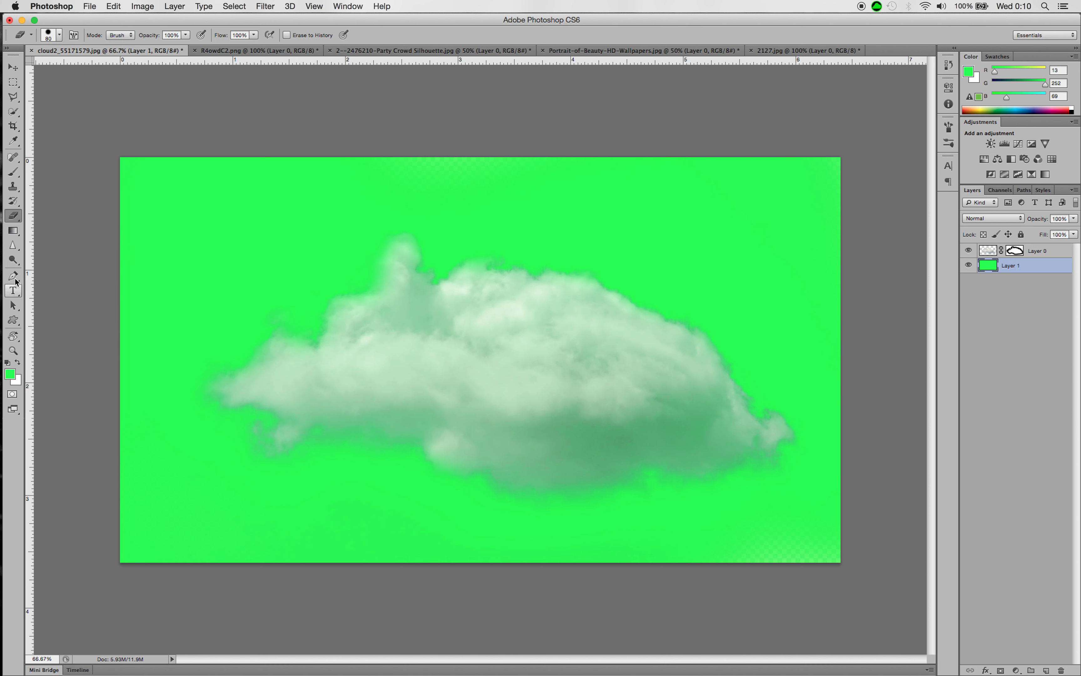
pyautogui.click(14, 322)
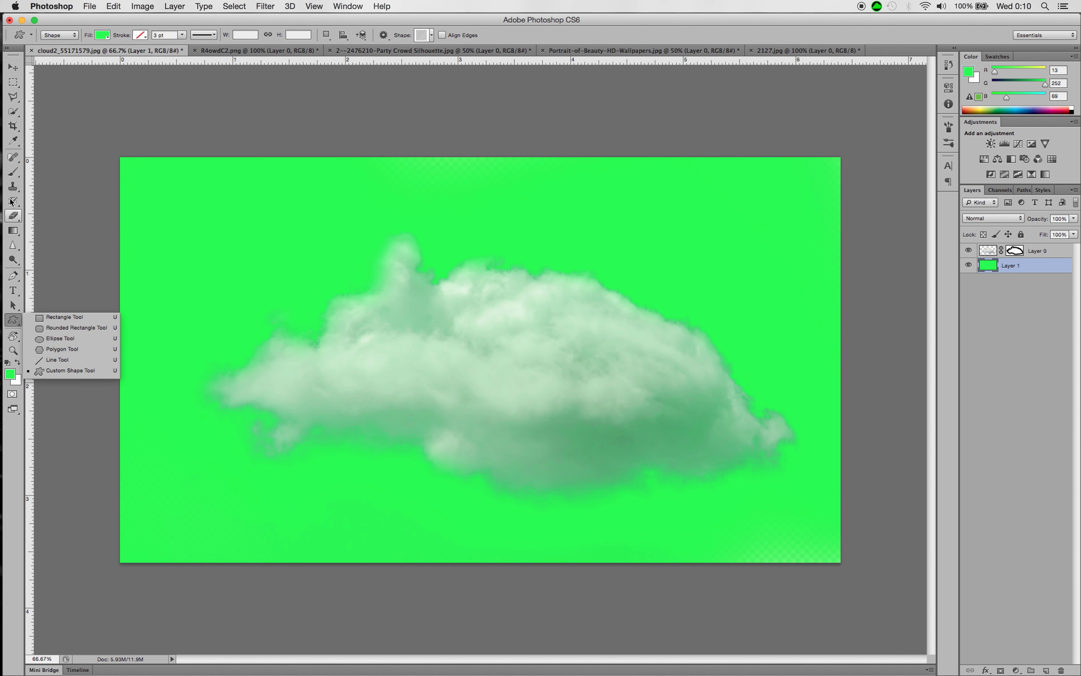
pyautogui.click(13, 96)
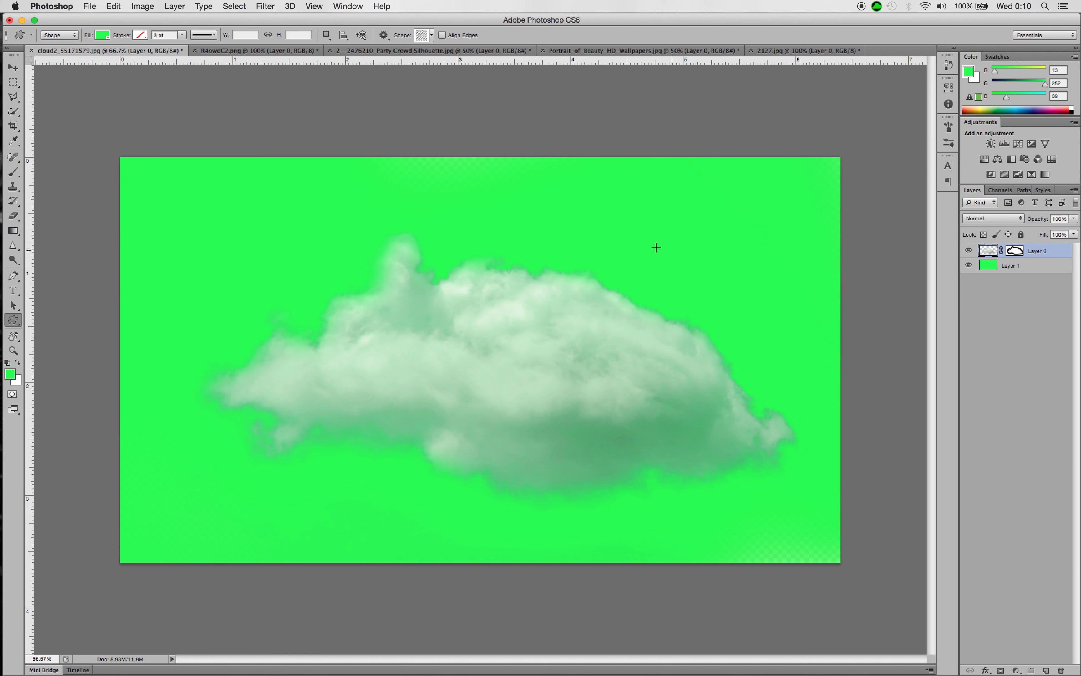
pyautogui.click(408, 283)
pyautogui.click(500, 360)
pyautogui.press('l')
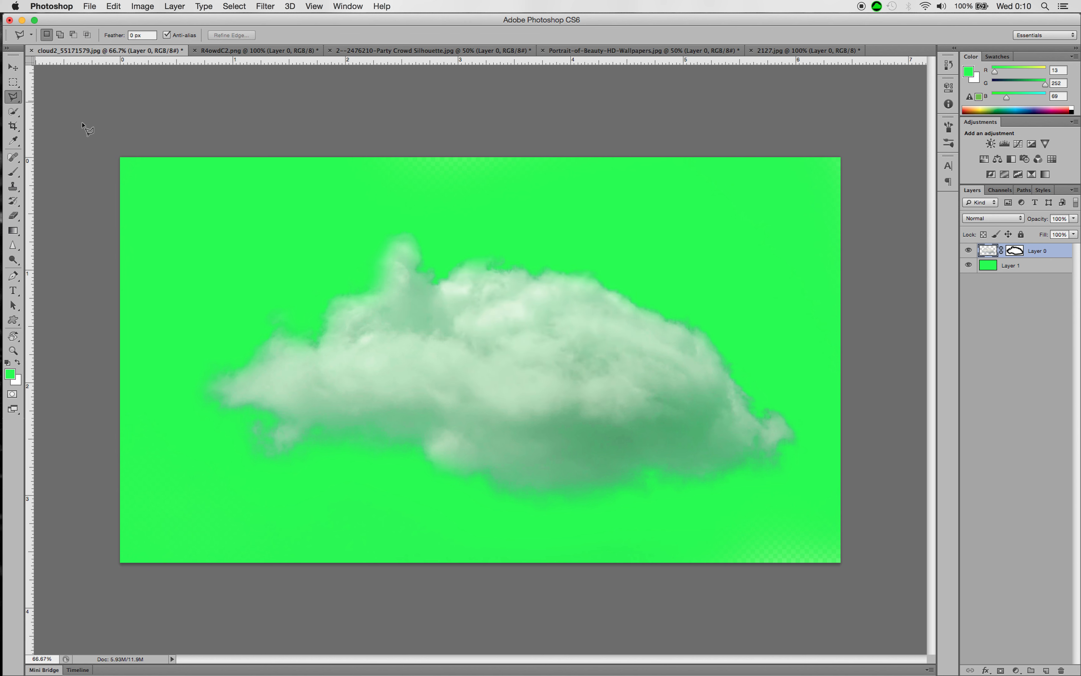
pyautogui.click(413, 385)
pyautogui.click(482, 353)
pyautogui.click(433, 305)
pyautogui.click(440, 361)
pyautogui.click(443, 334)
pyautogui.click(408, 367)
pyautogui.click(350, 275)
pyautogui.press('super+d')
pyautogui.click(14, 276)
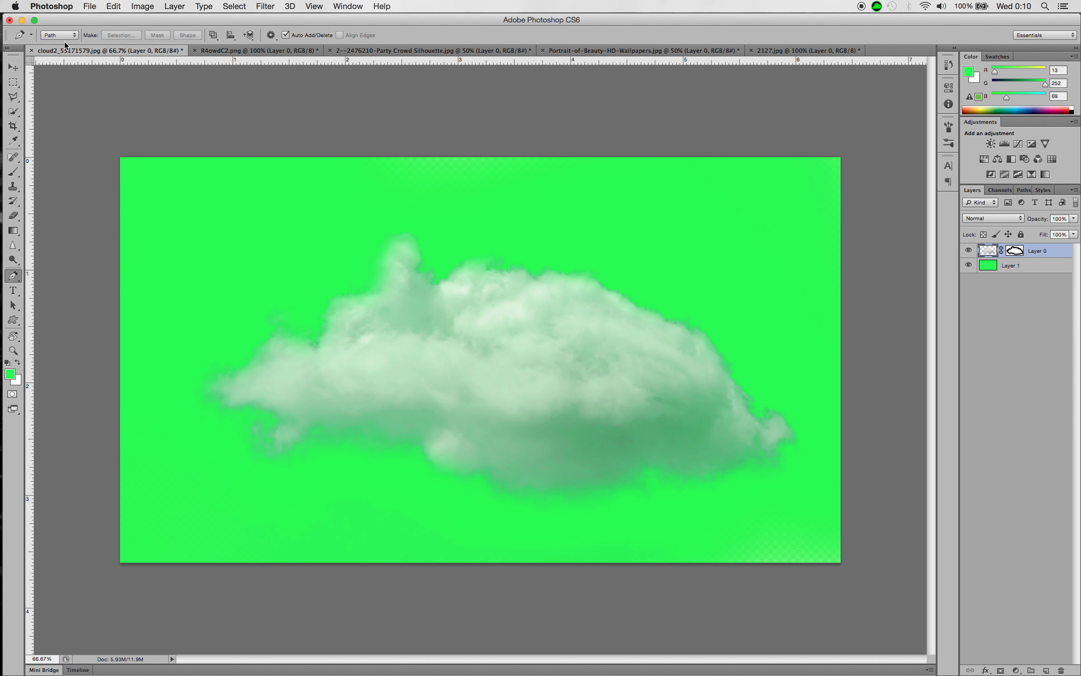